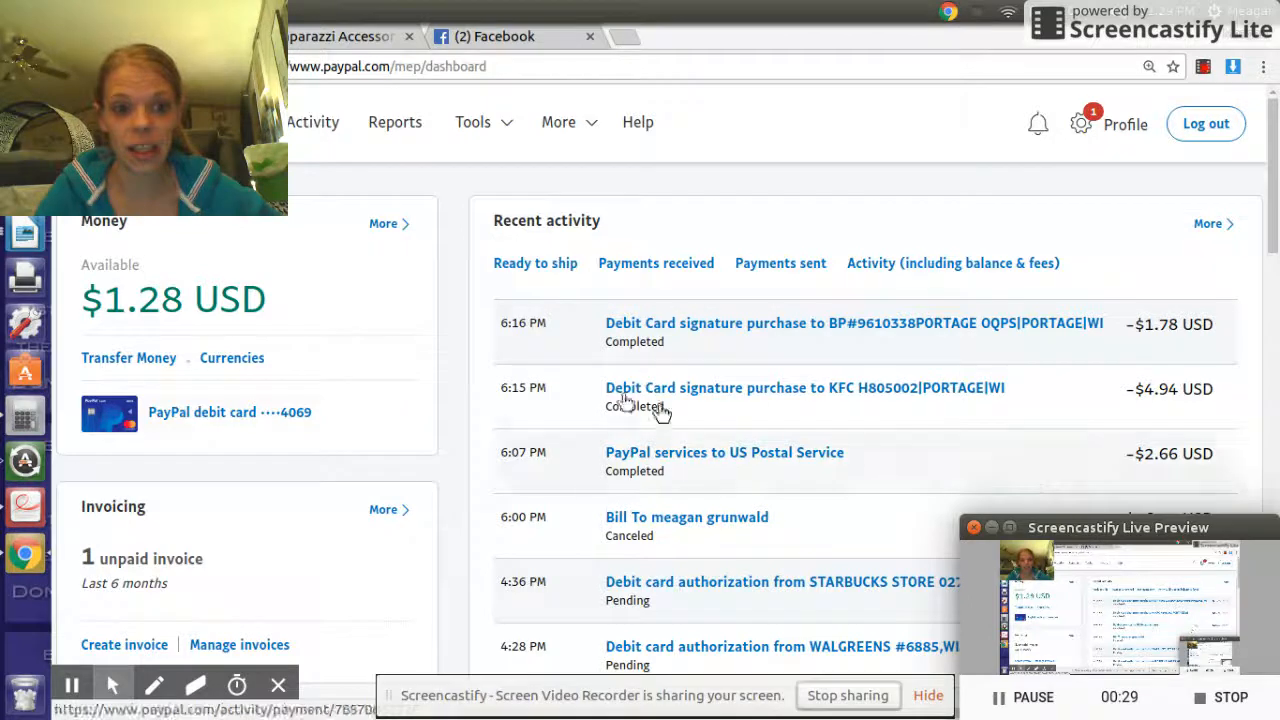
- Scan the business dashboard and bring up the Tools dropdown with its invoicing entry
scroll(535, 376, "down", 3)
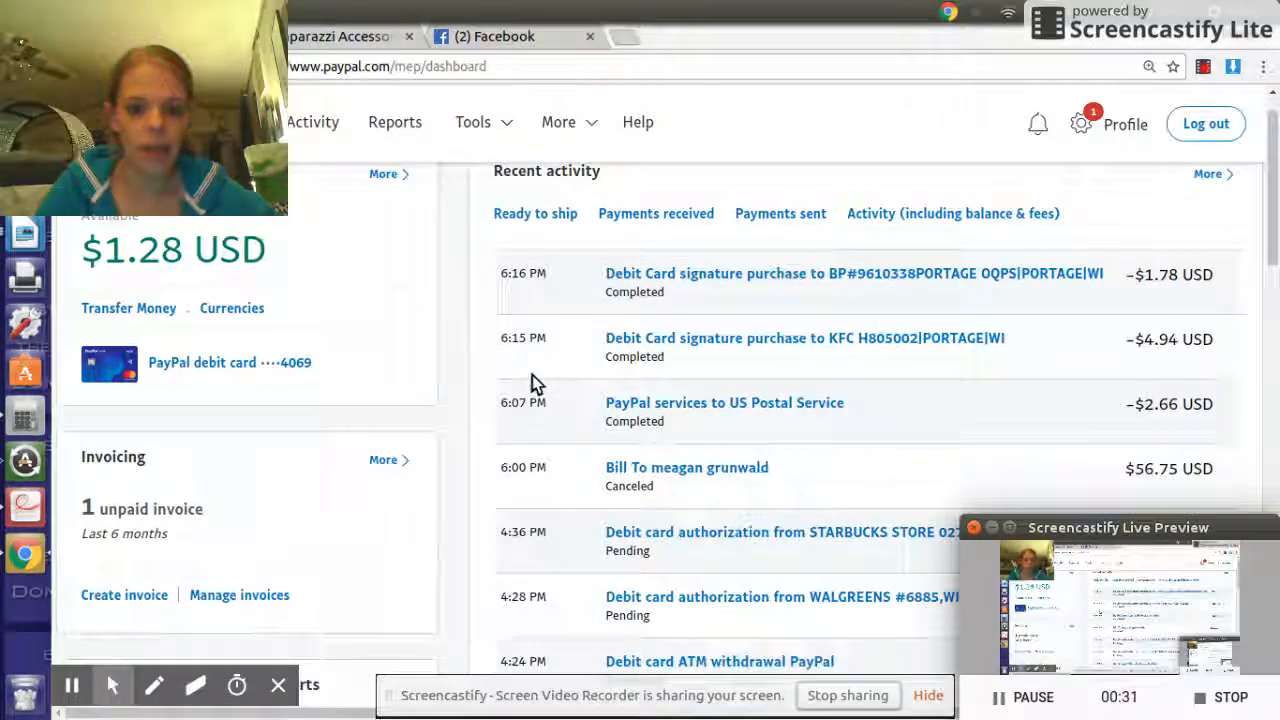
scroll(538, 382, "up", 3)
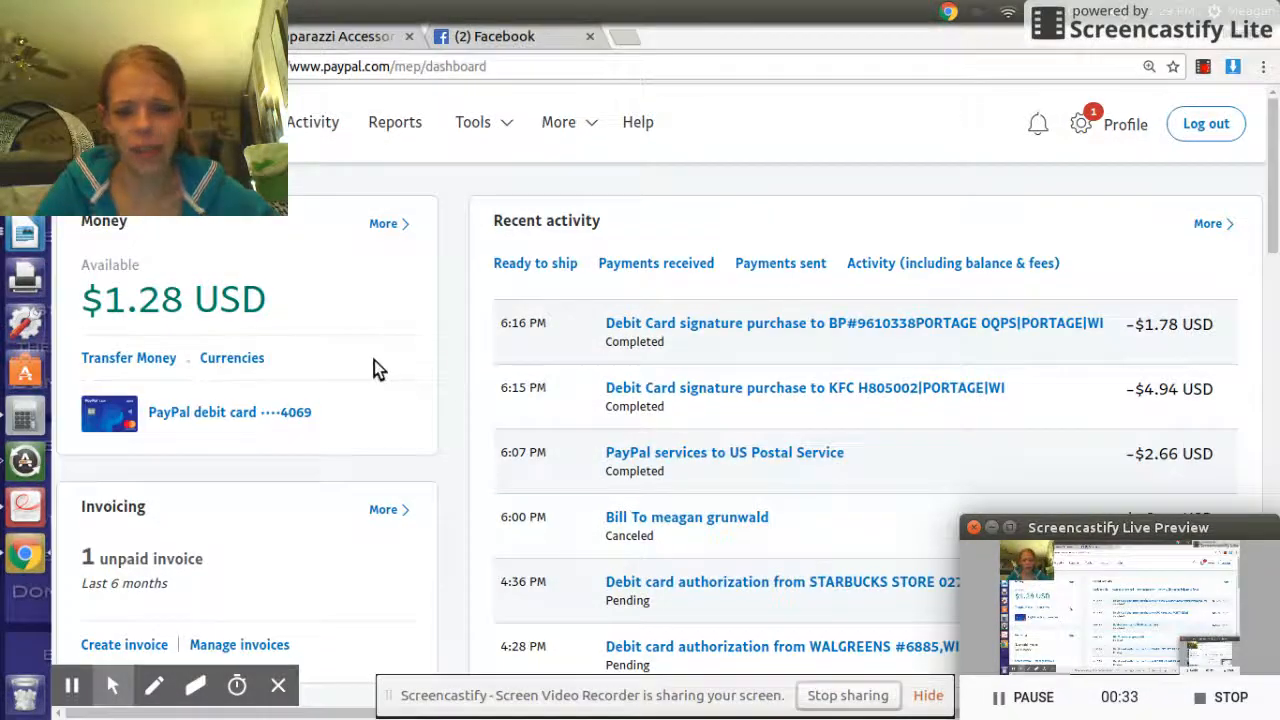
scroll(376, 362, "down", 1)
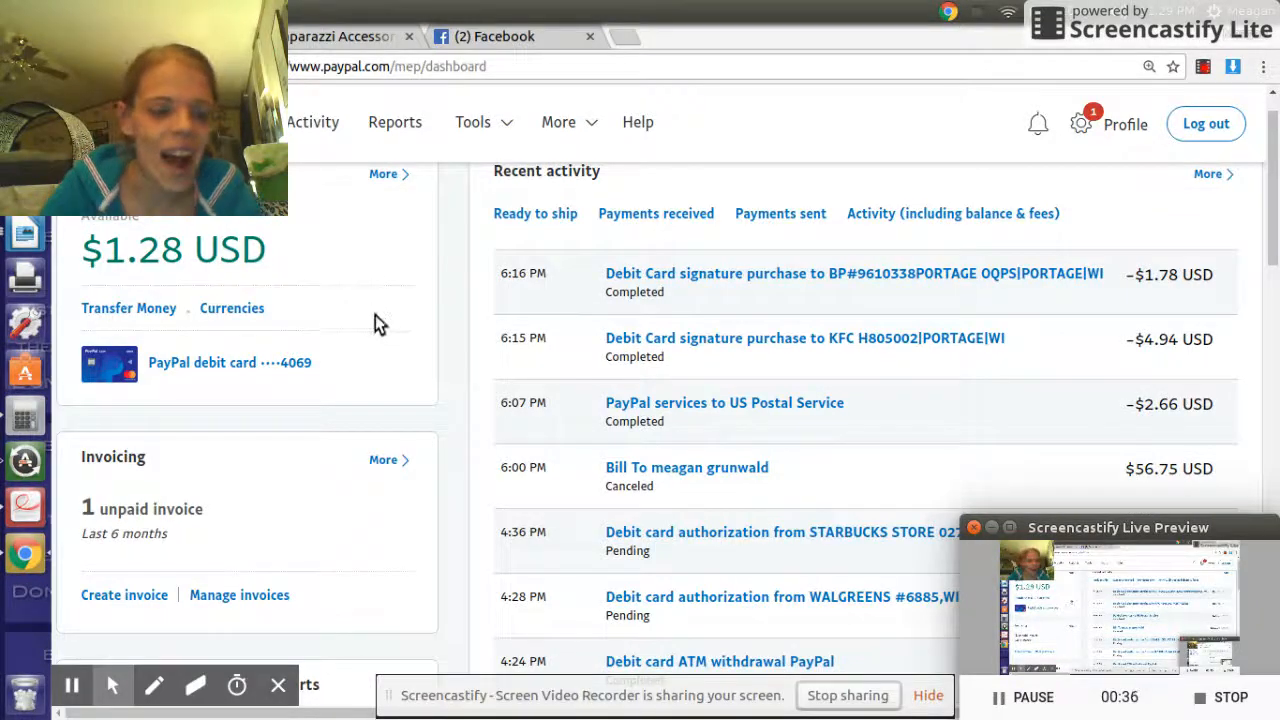
scroll(374, 320, "down", 1)
scroll(440, 300, "up", 2)
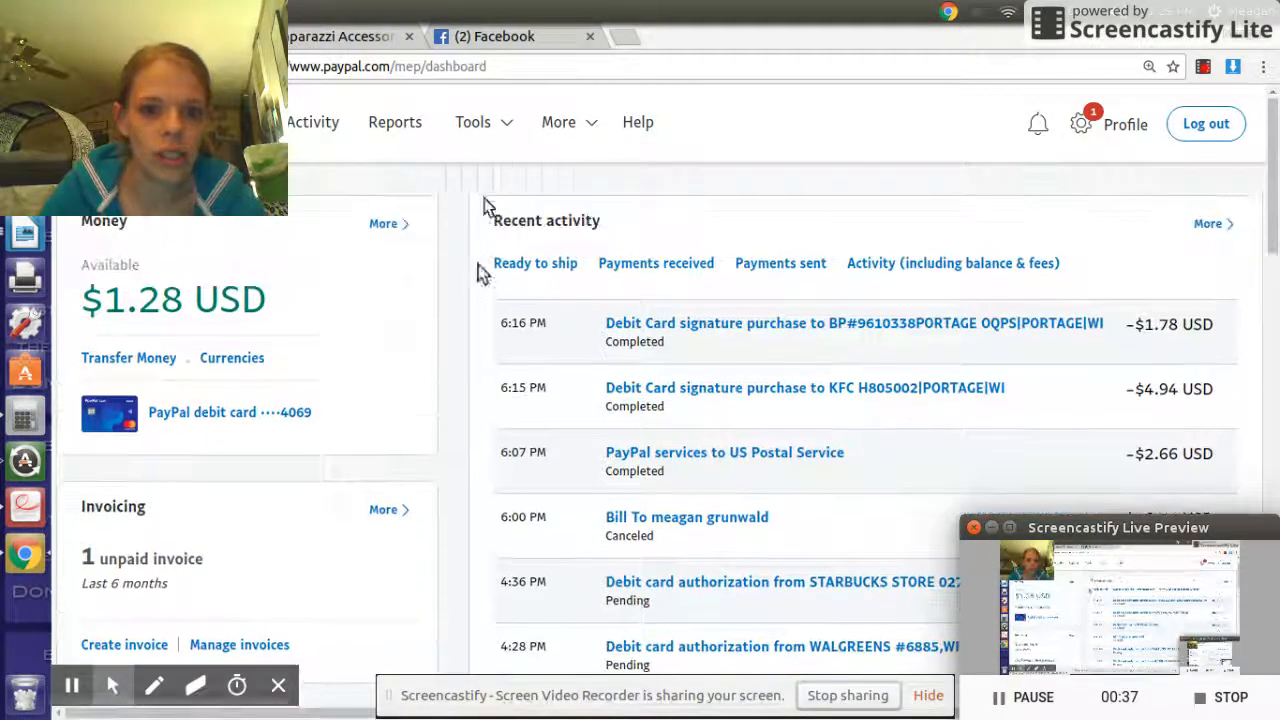
scroll(300, 510, "down", 2)
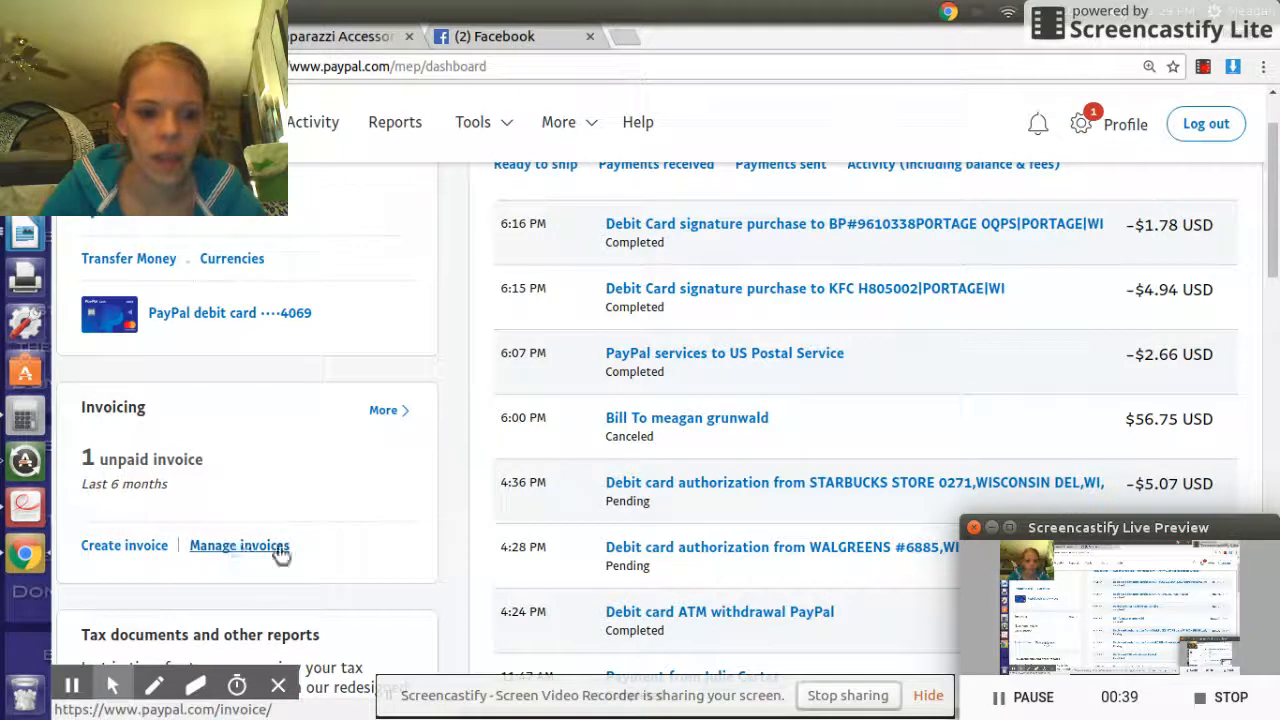
mouse_move(472, 122)
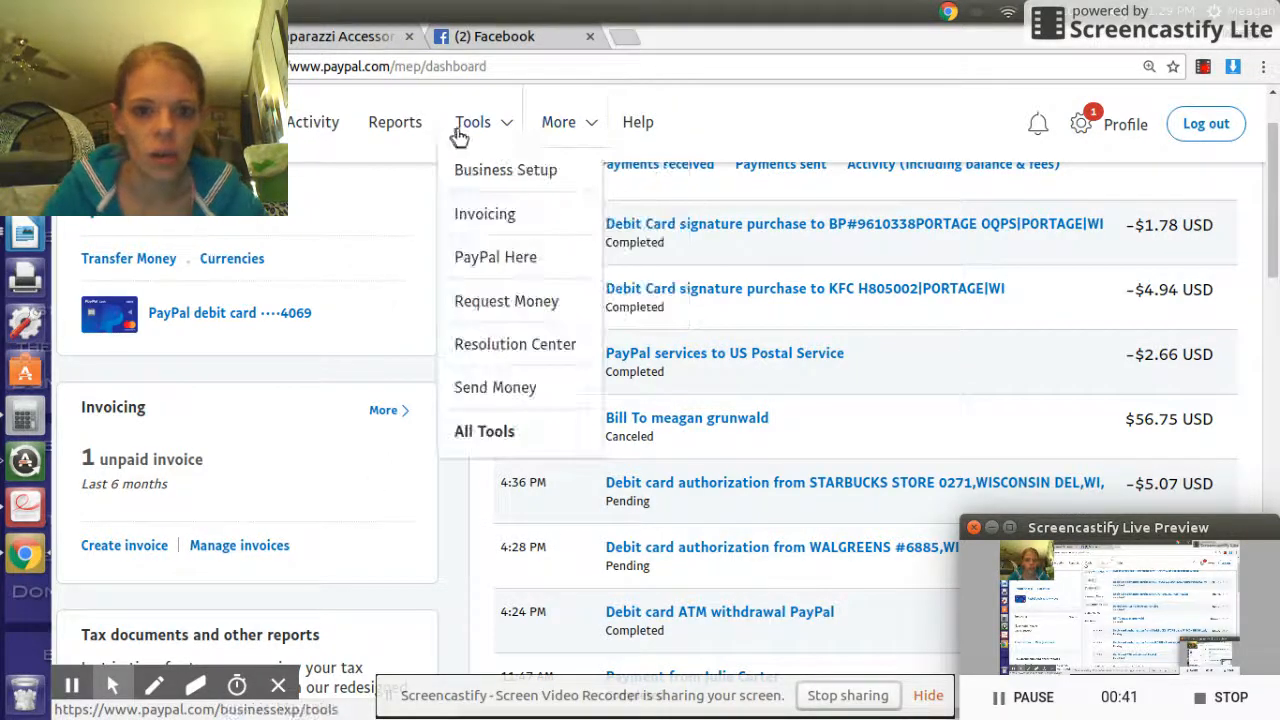
- Go to Invoicing's Manage Invoices page, then start a new invoice on Create Invoice
left_click(506, 215)
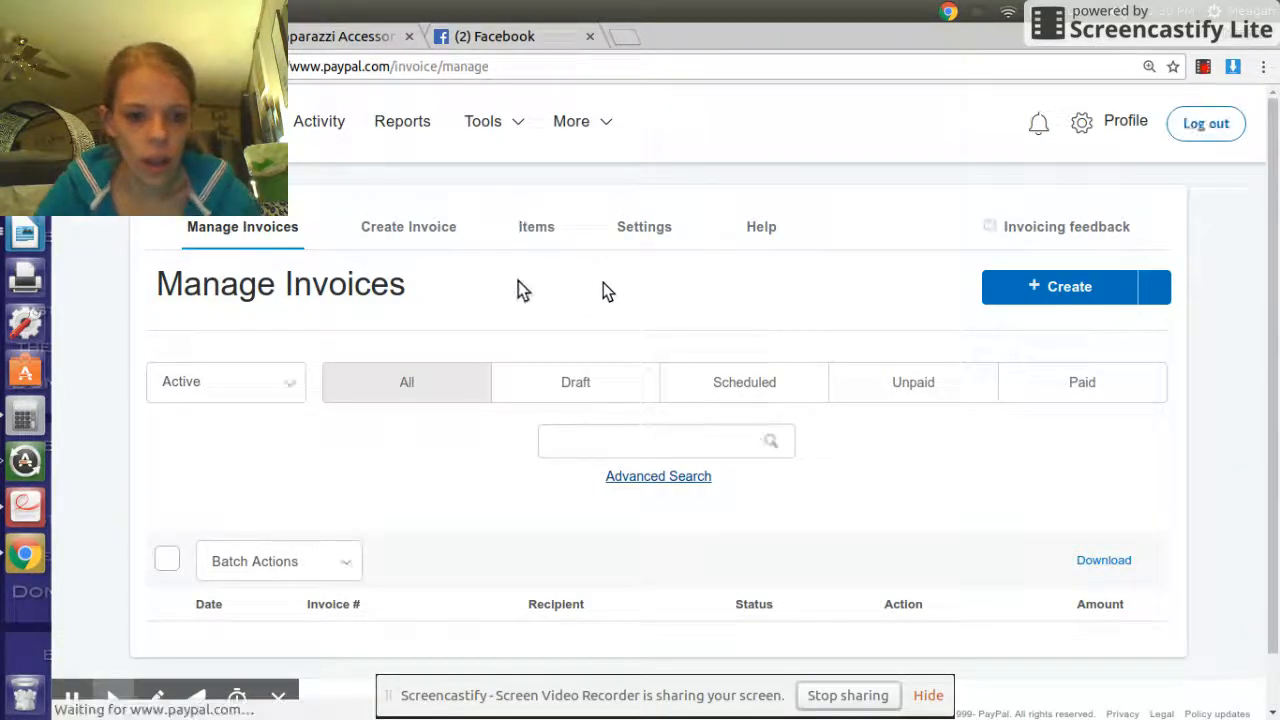
scroll(603, 282, "down", 2)
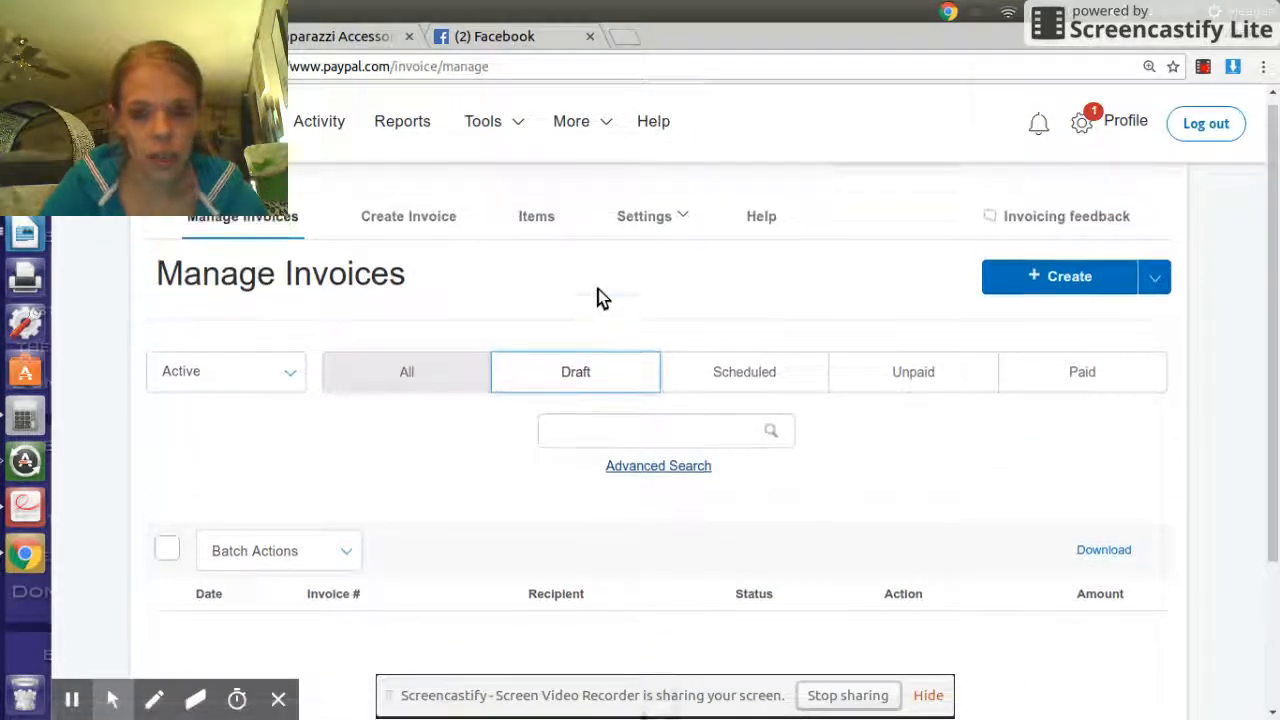
scroll(595, 293, "down", 1)
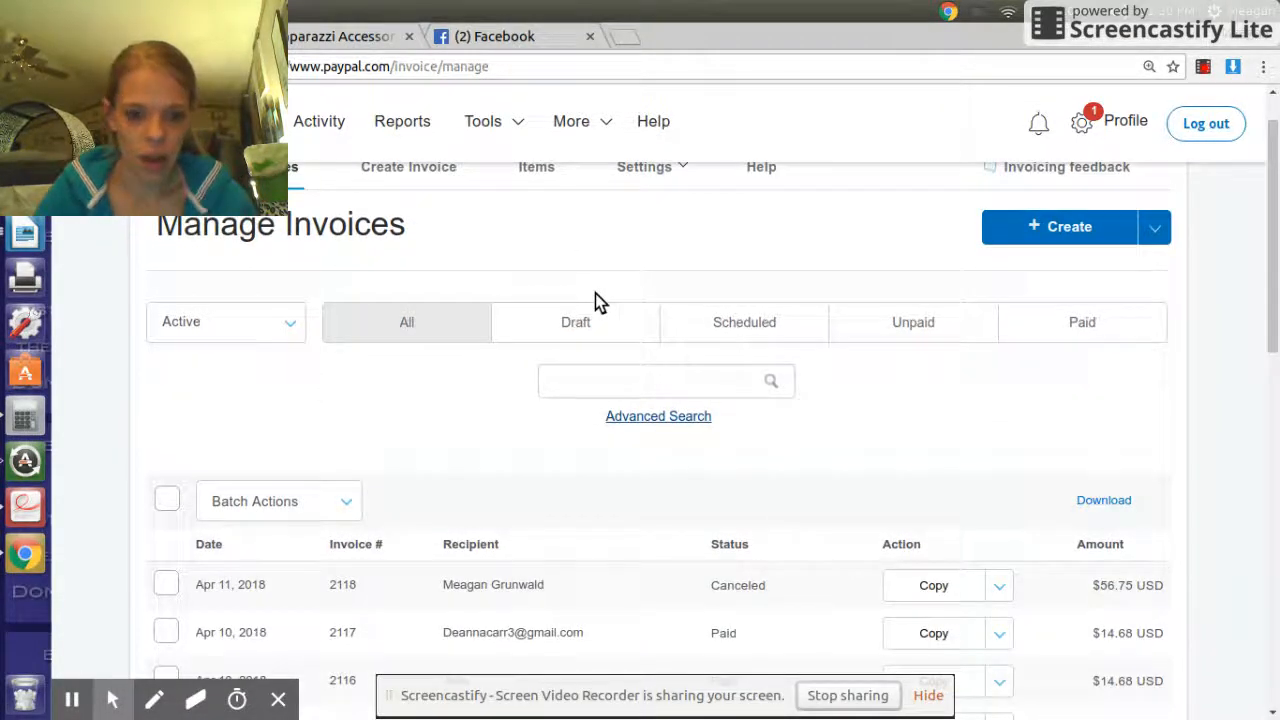
scroll(594, 294, "down", 2)
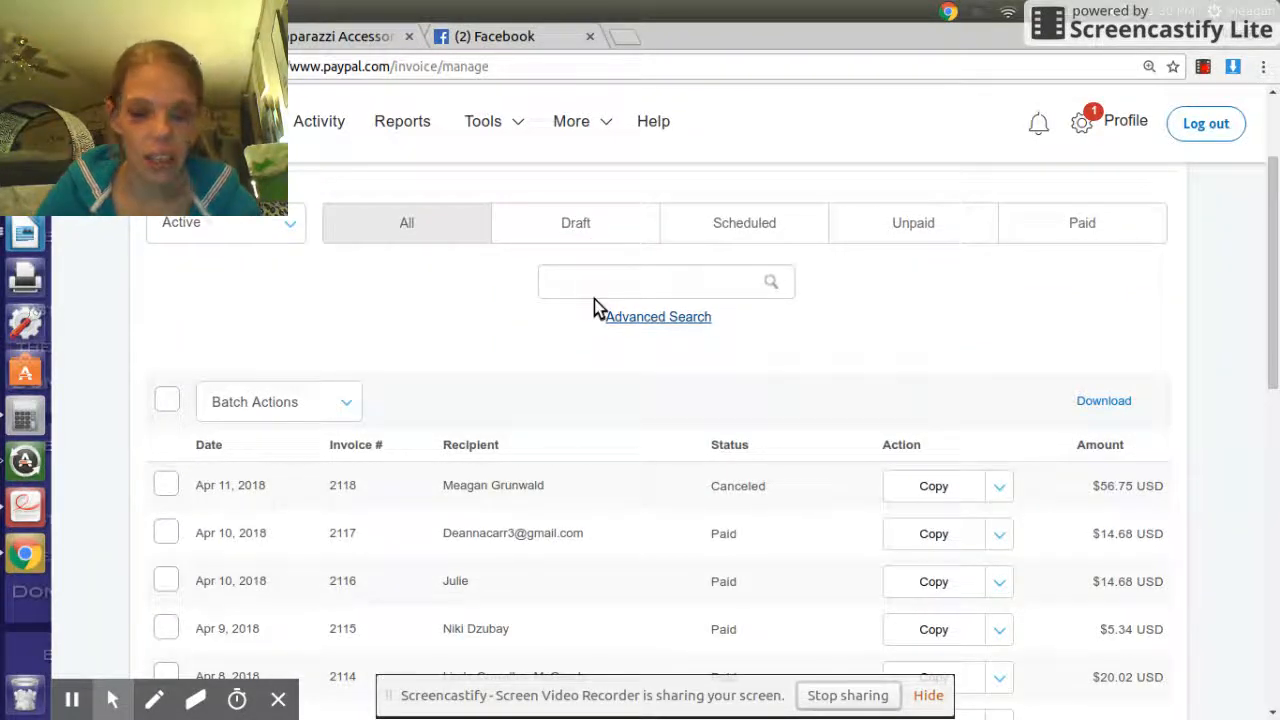
scroll(594, 299, "up", 3)
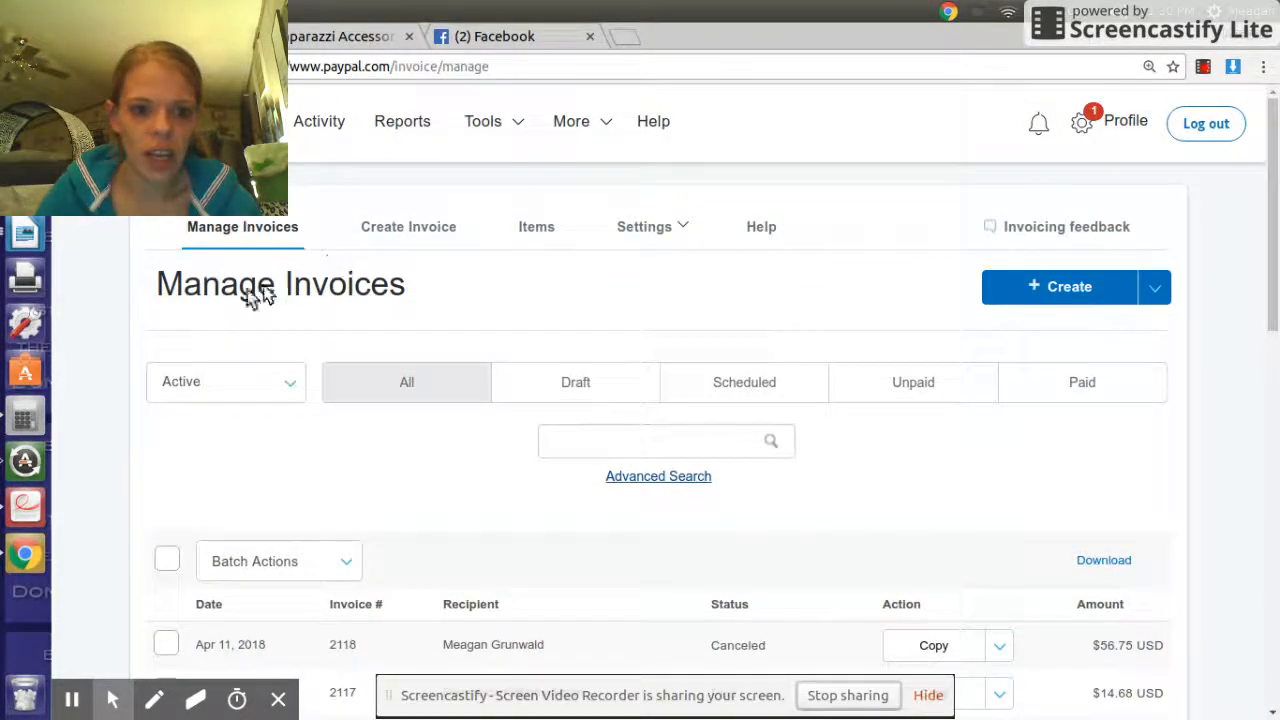
left_click_drag(486, 294, 100, 278)
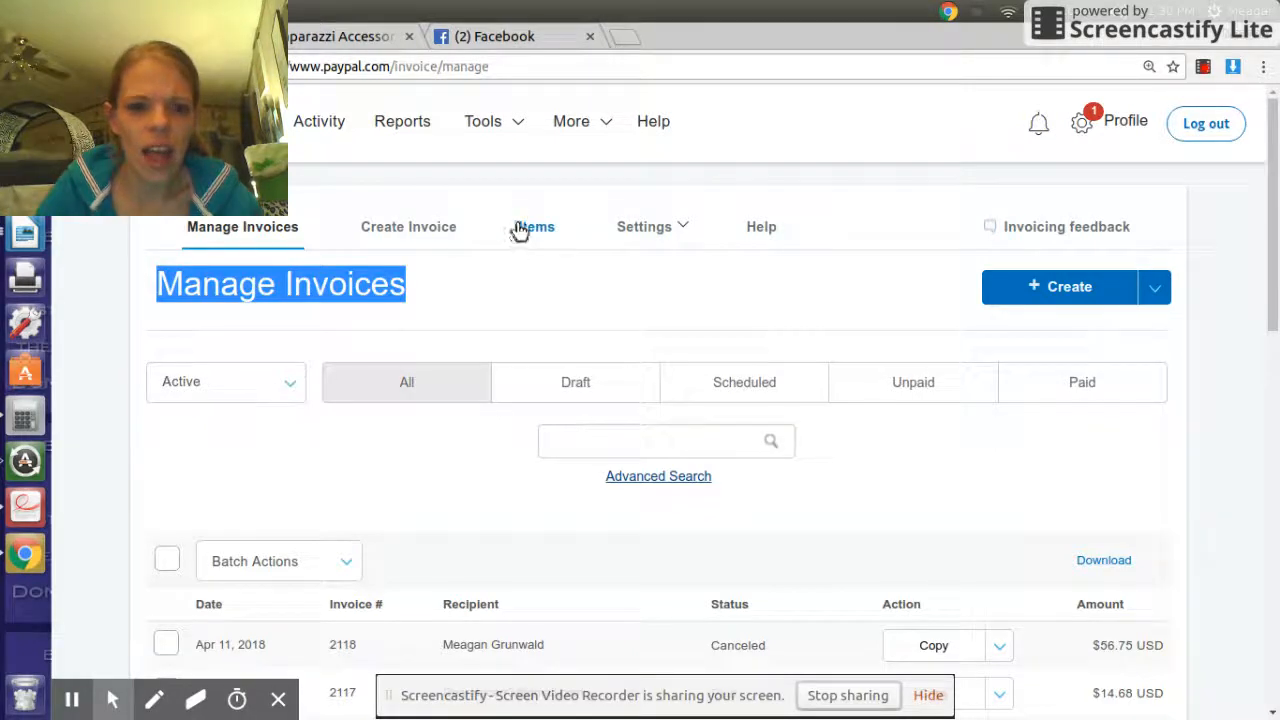
left_click(437, 228)
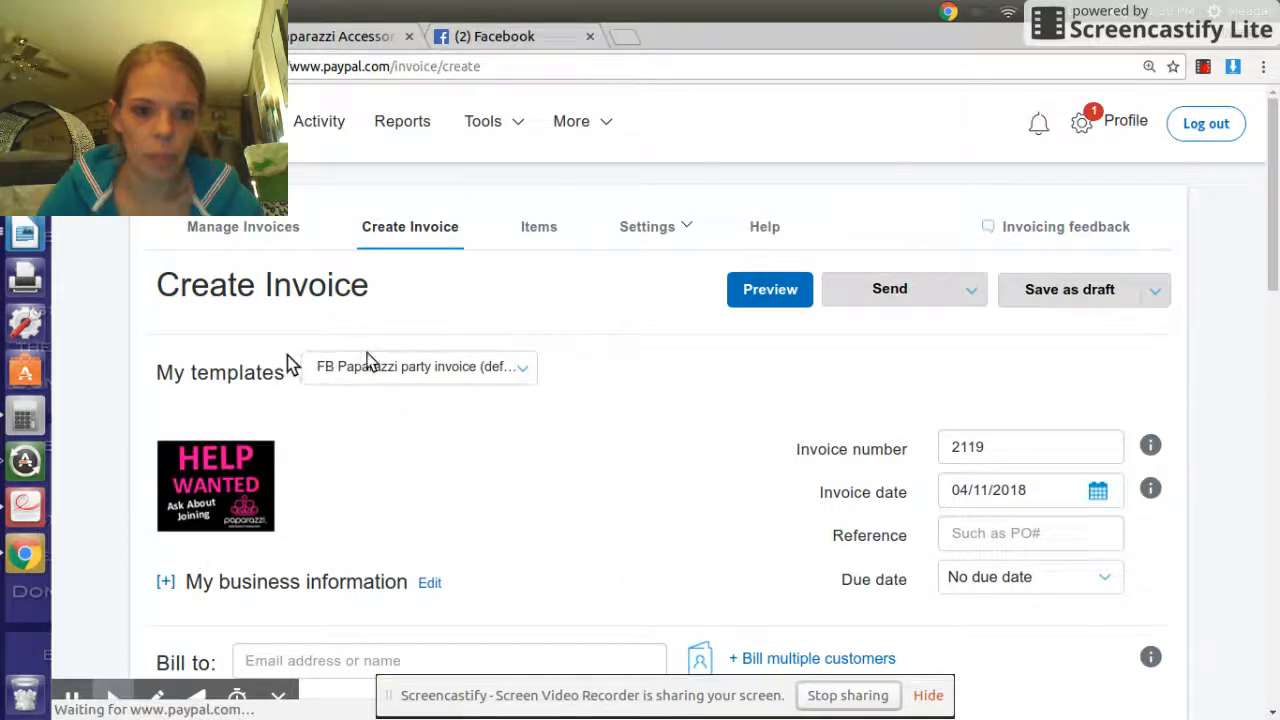
- Switch the invoice to the team training template, cancelling the logo file chooser
left_click(446, 367)
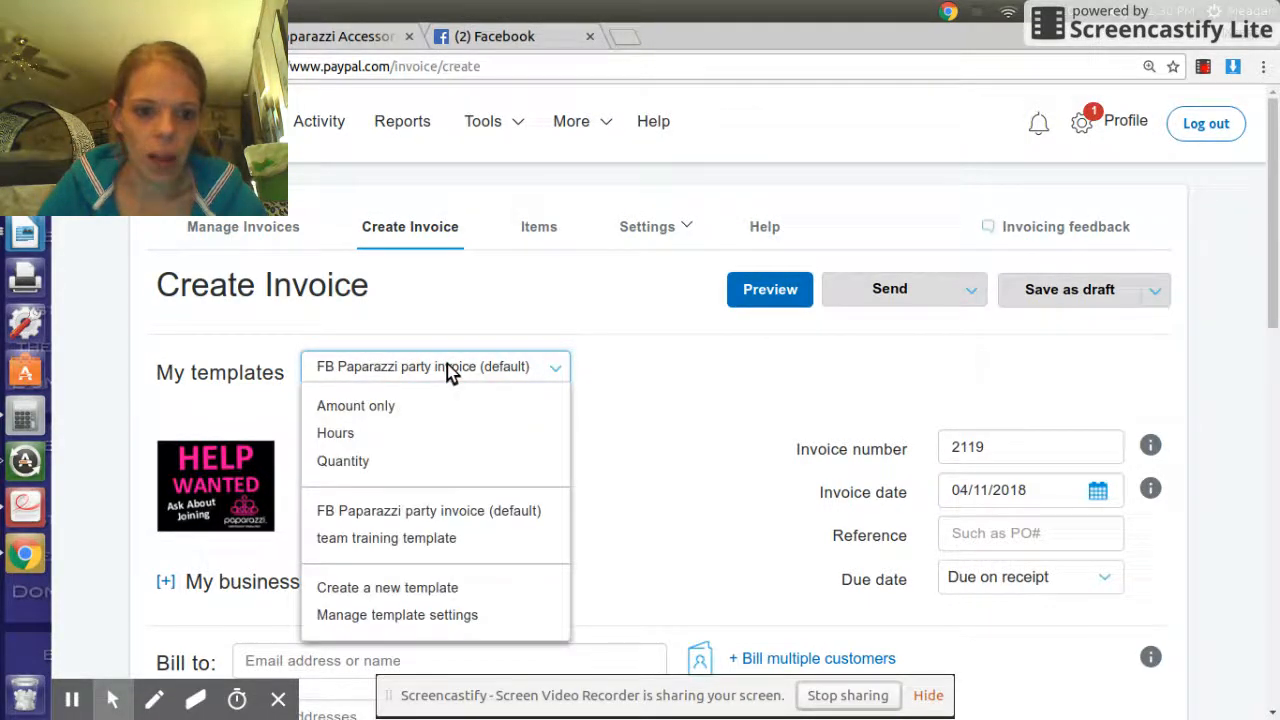
left_click(436, 540)
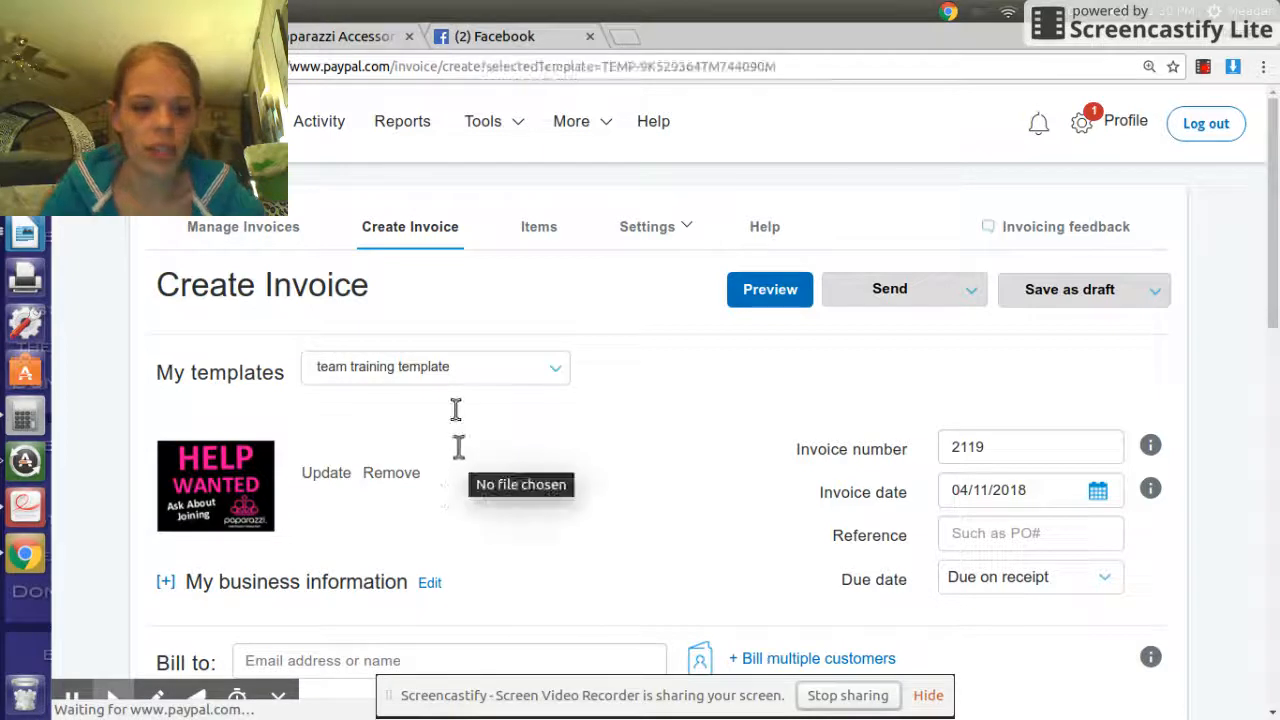
left_click(391, 472)
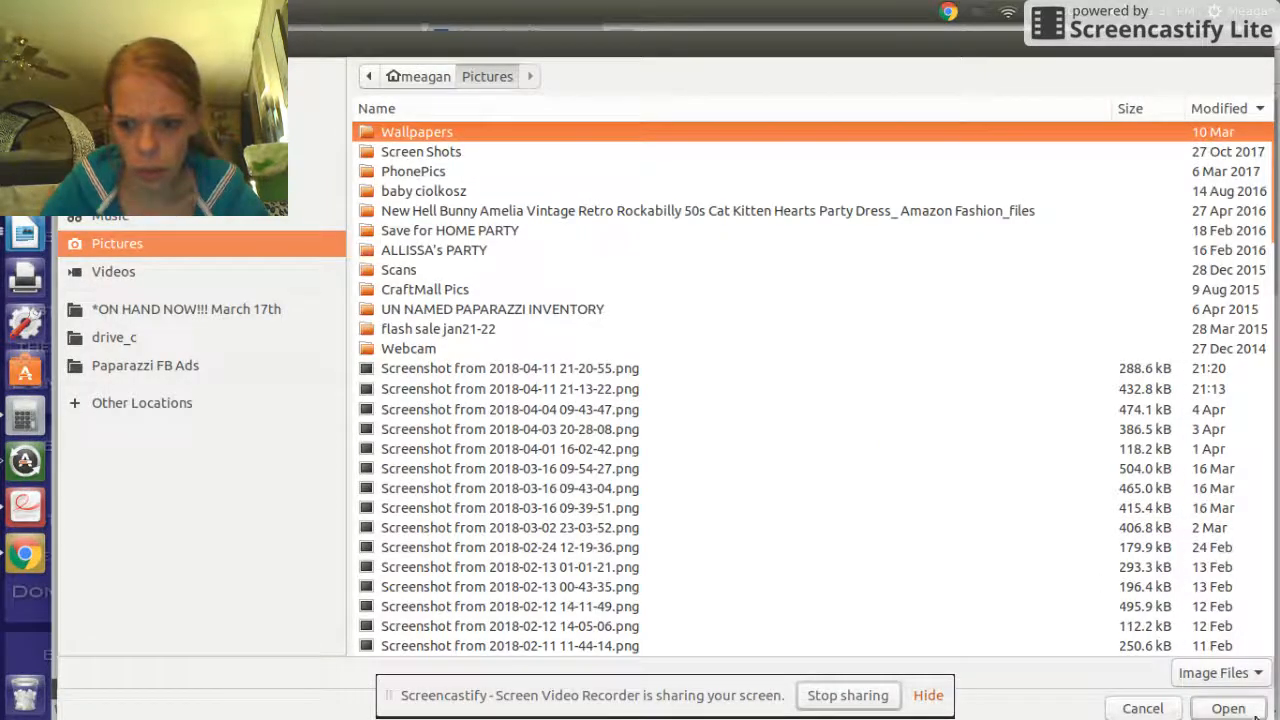
left_click(1172, 708)
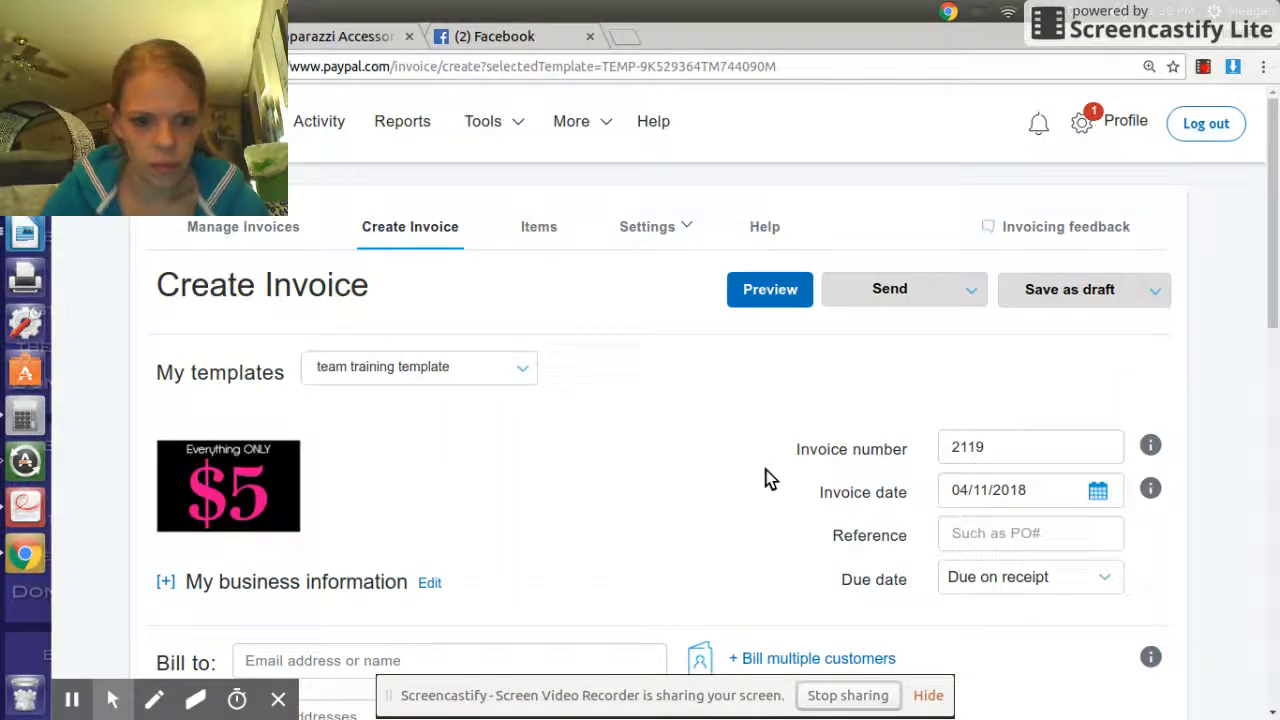
mouse_move(386, 514)
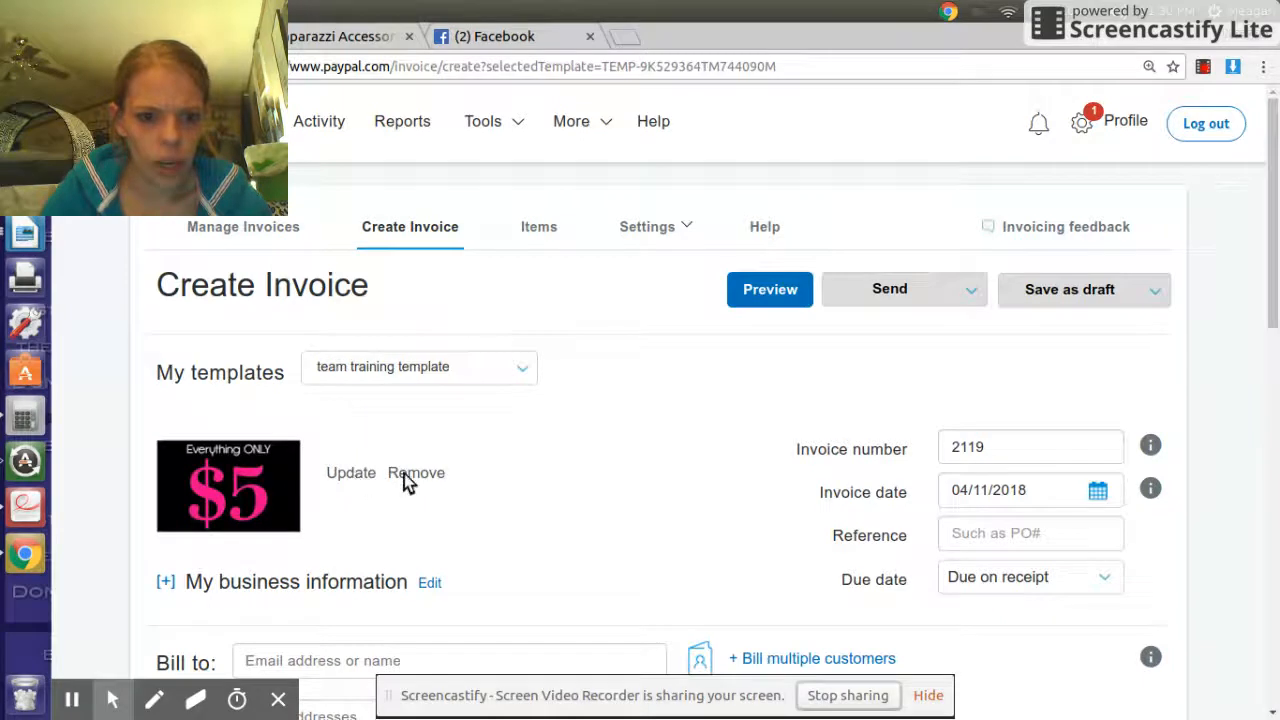
- Remove the $5 logo and browse to the $5 IMAGES folder for a new logo
left_click(408, 472)
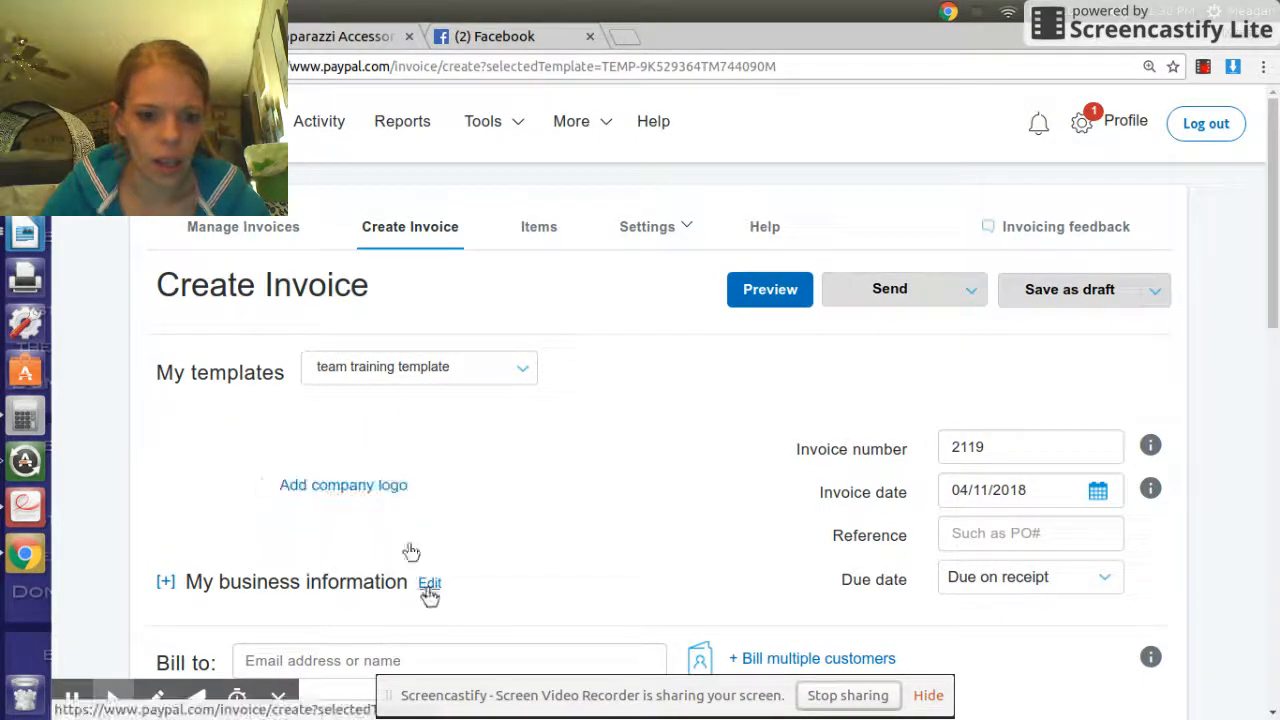
scroll(680, 403, "down", 3)
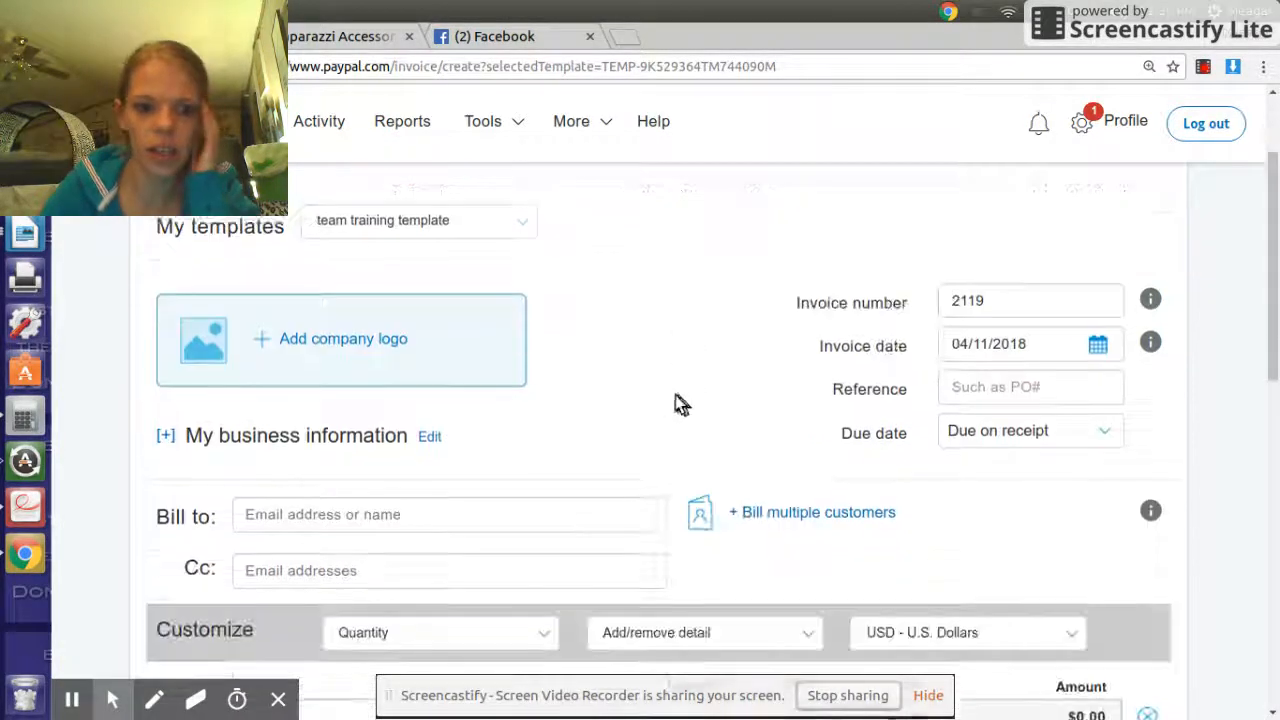
left_click(215, 338)
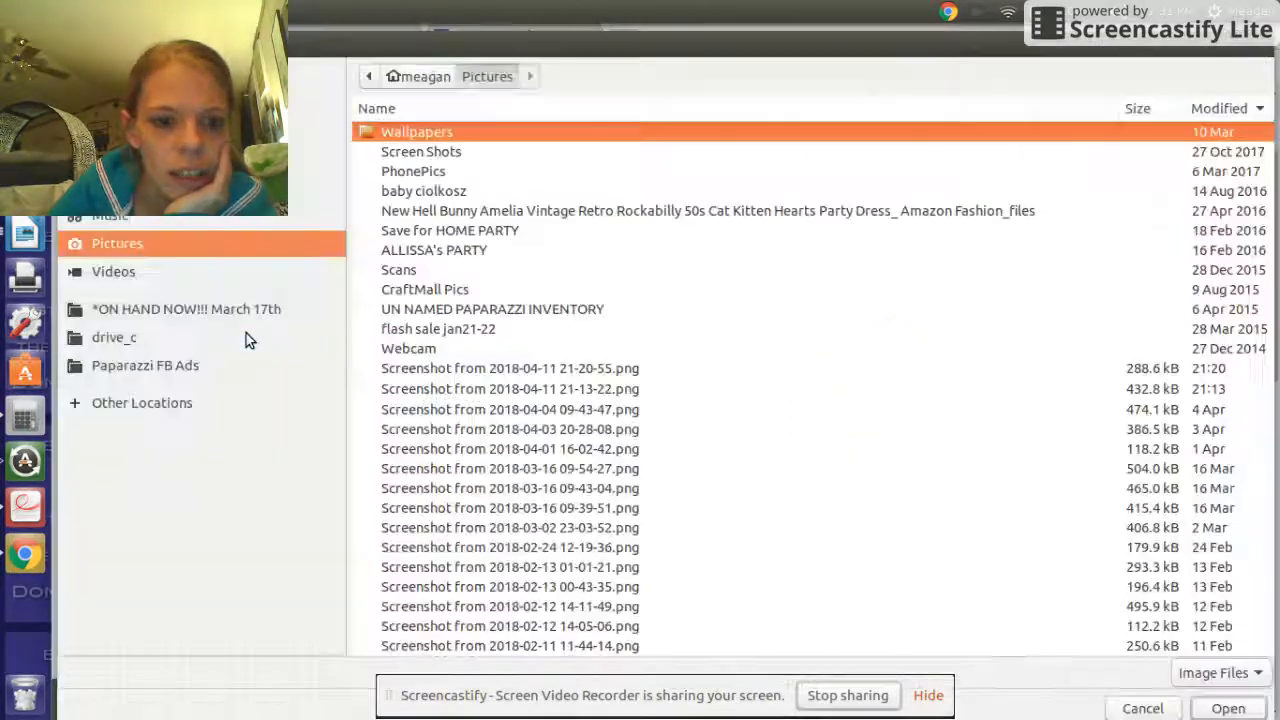
left_click(229, 309)
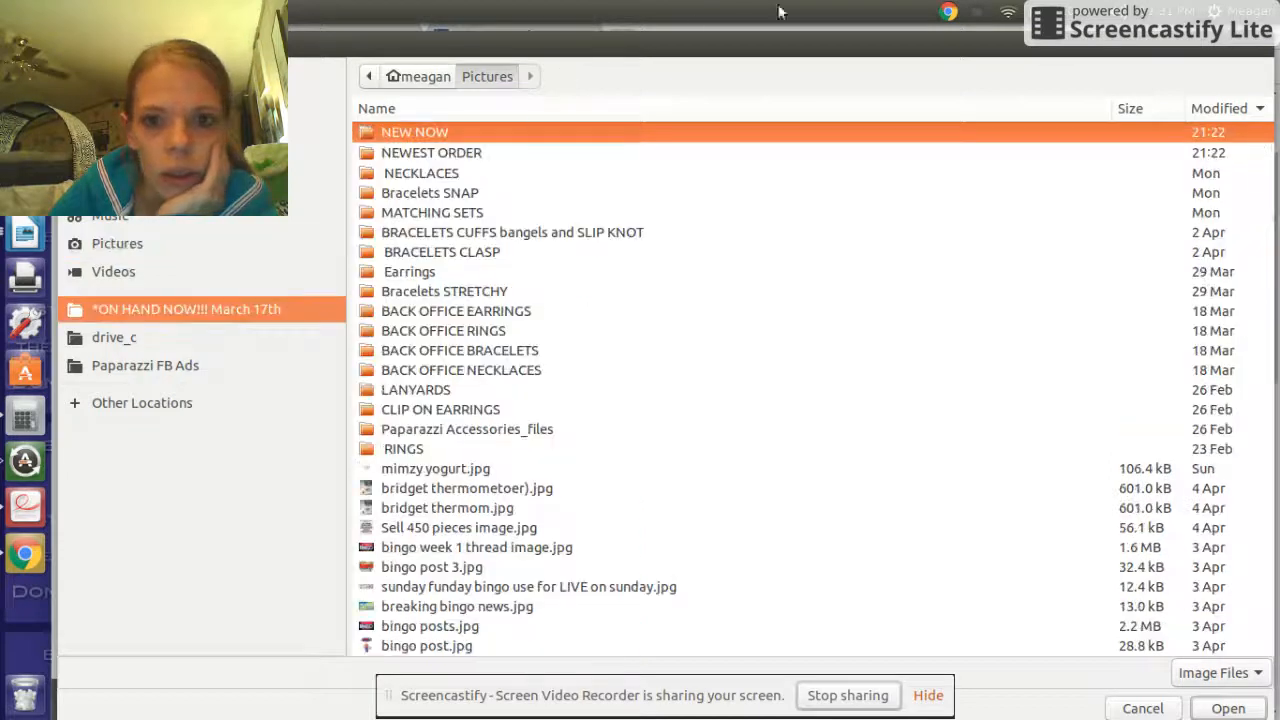
left_click(805, 77)
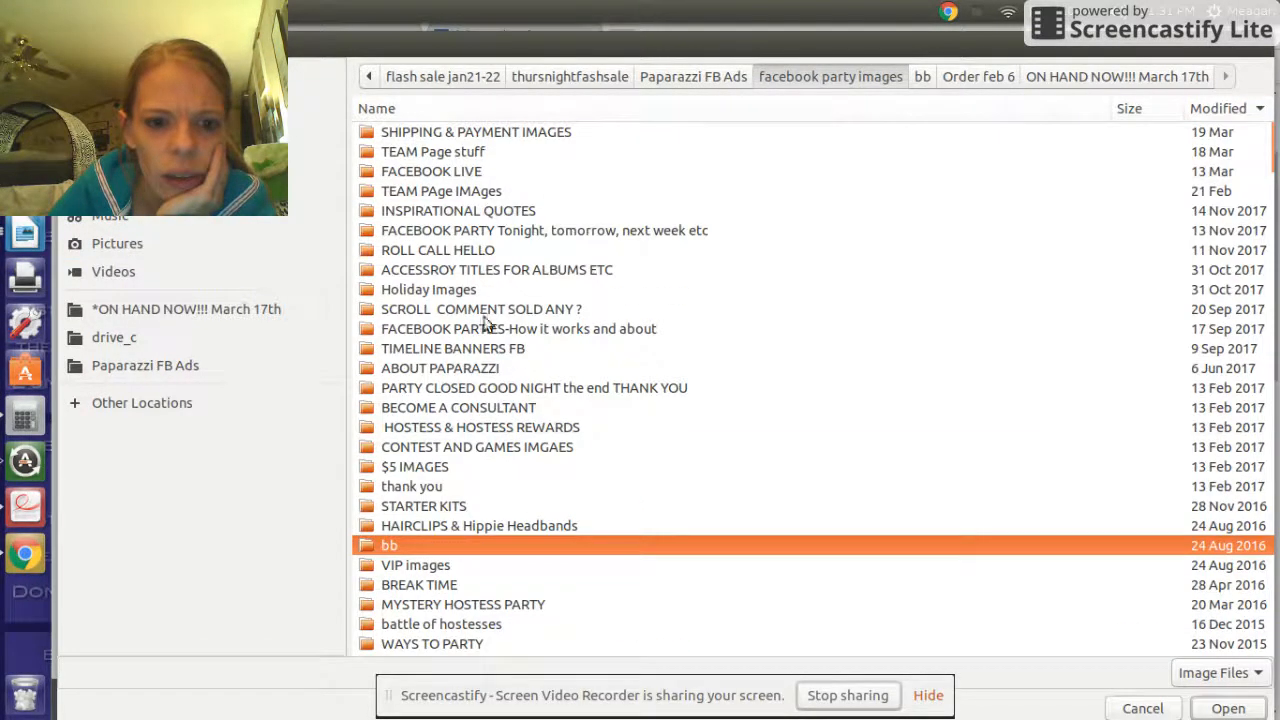
double_click(456, 466)
- Preview the folder's images and pick papa heart logo.jpg as the company logo
left_click(503, 368)
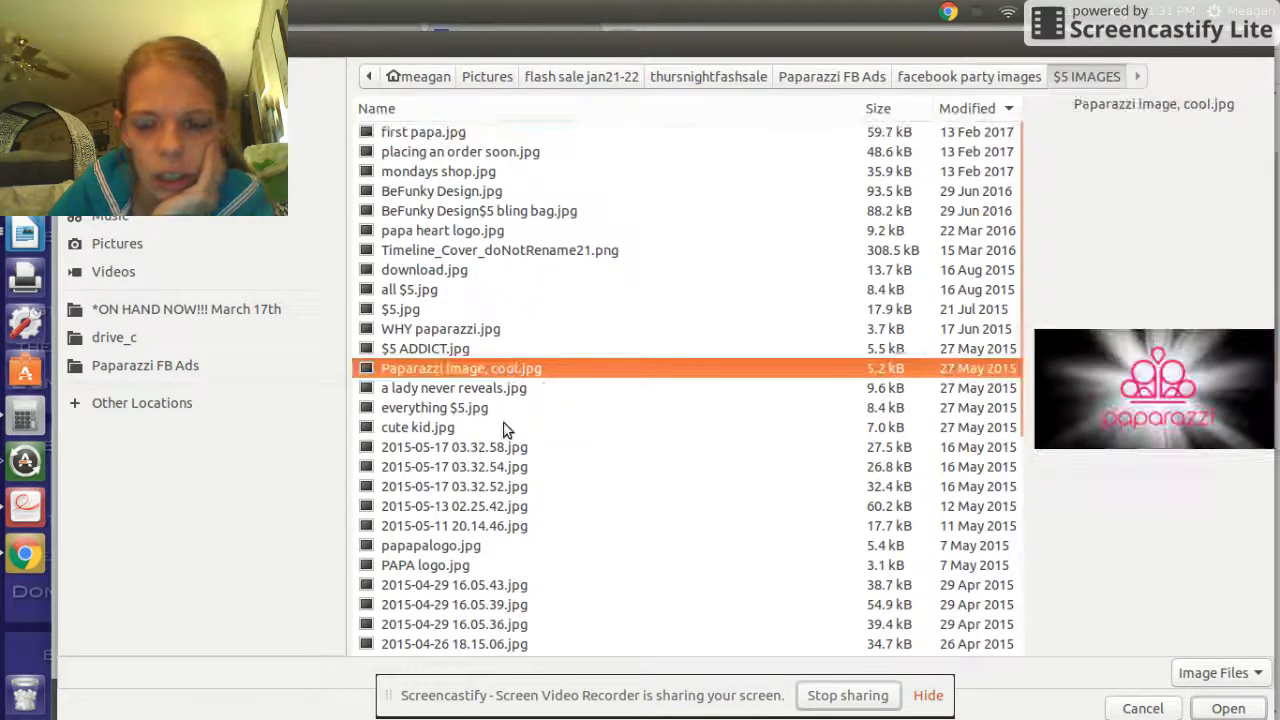
left_click(503, 427)
left_click(472, 466)
left_click(471, 504)
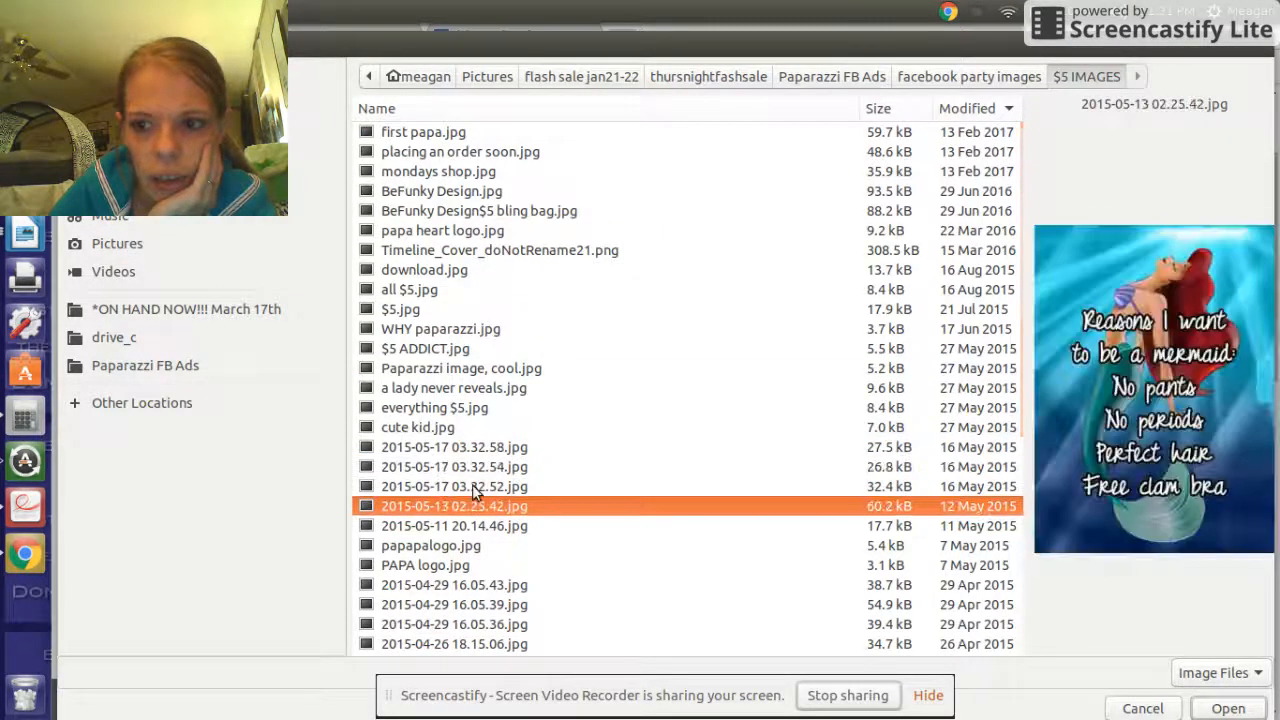
left_click(457, 370)
key("Up")
key("Up")
key("Up")
key("Up")
key("Up")
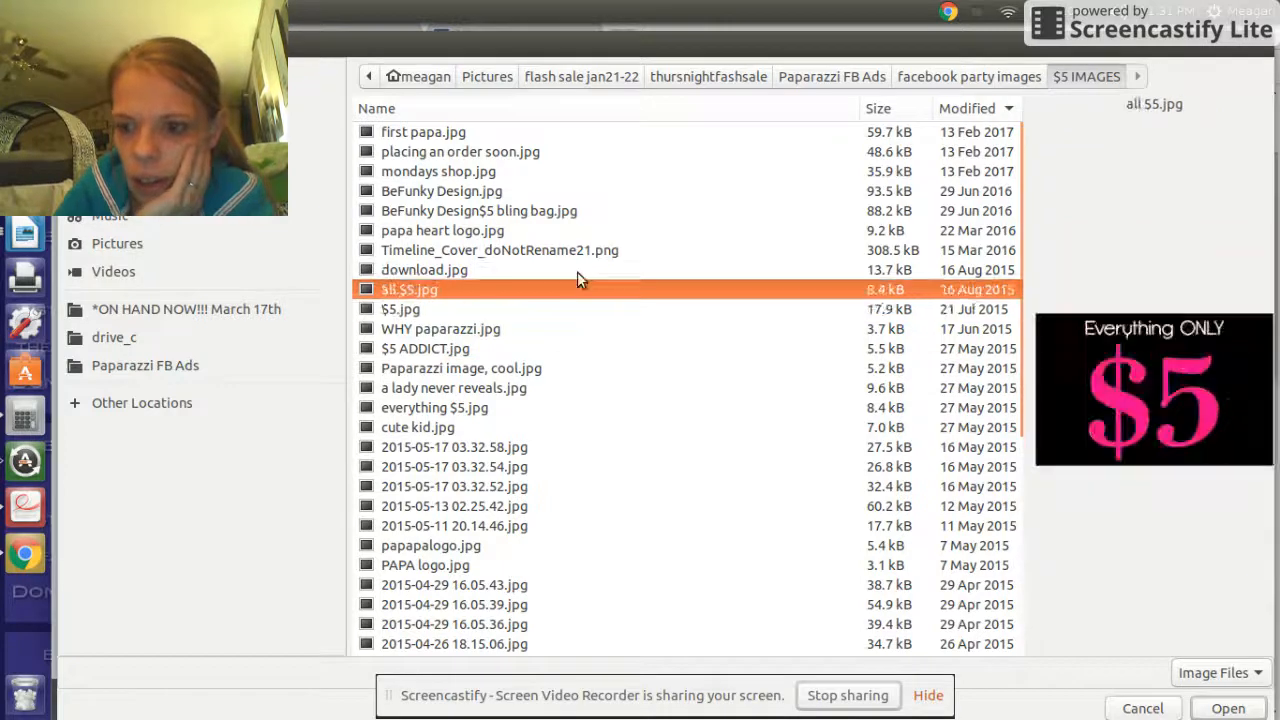
key("Up")
key("Up")
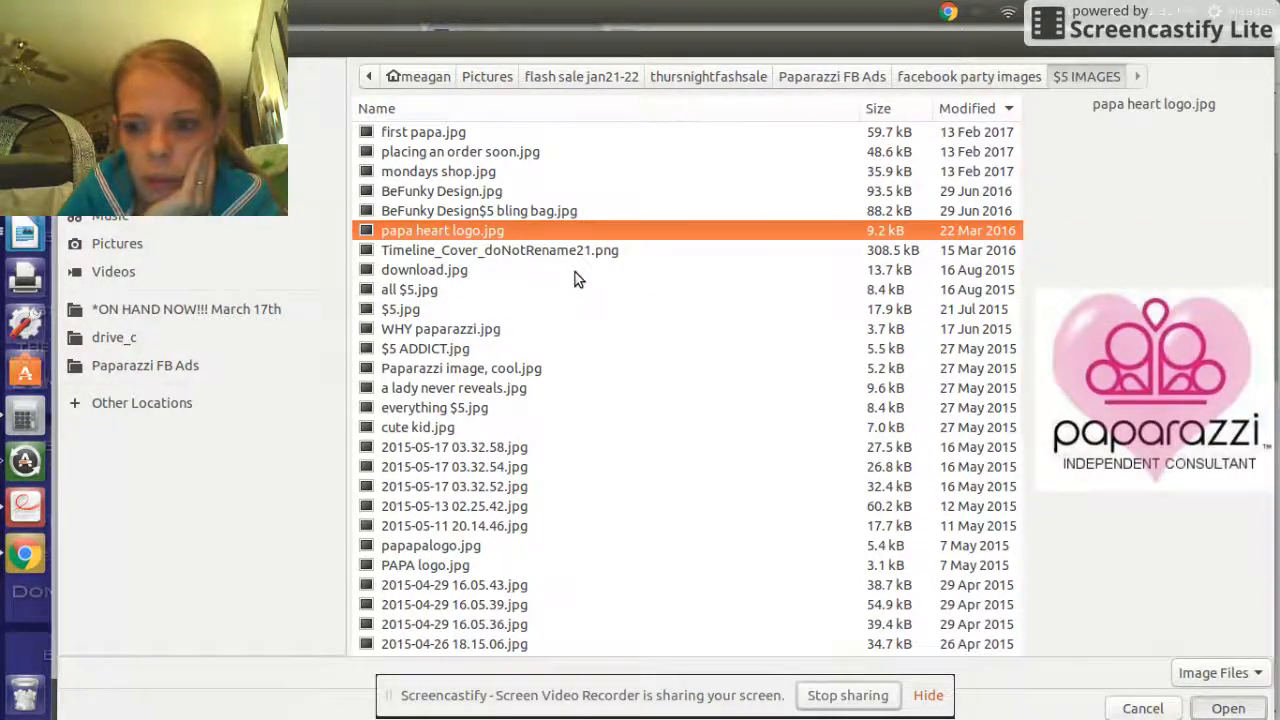
key("Return")
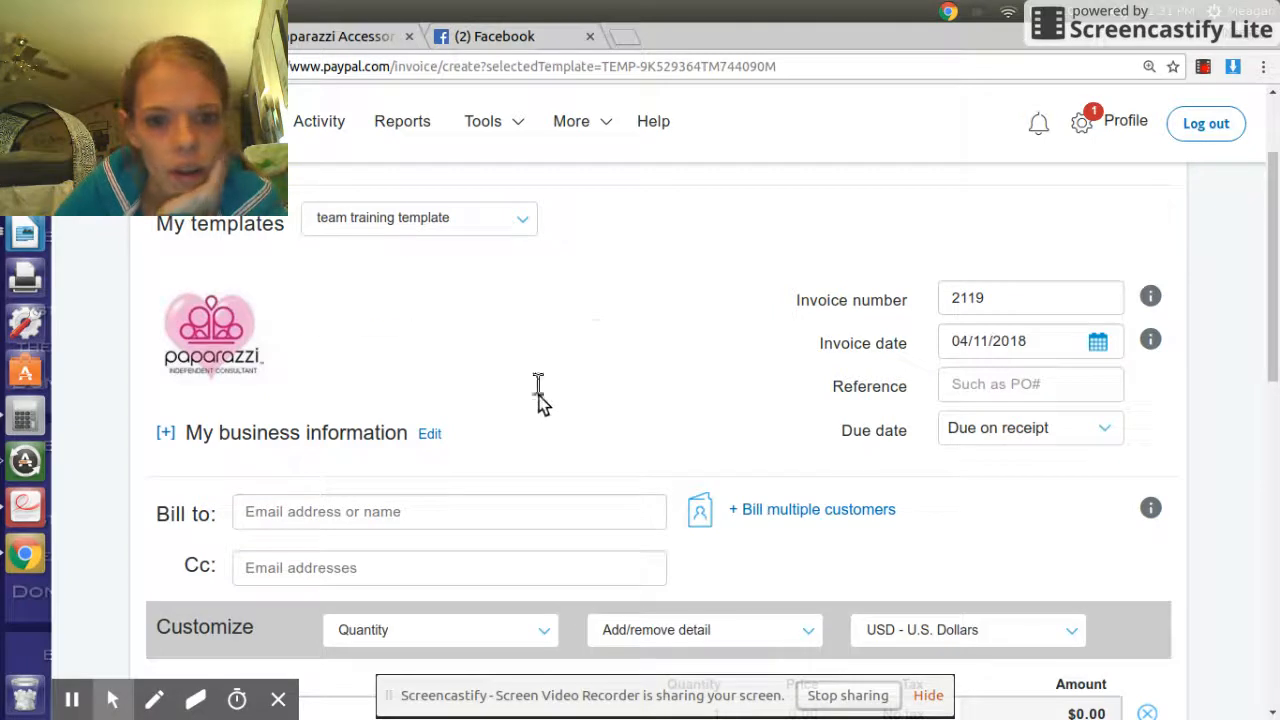
scroll(490, 485, "down", 3)
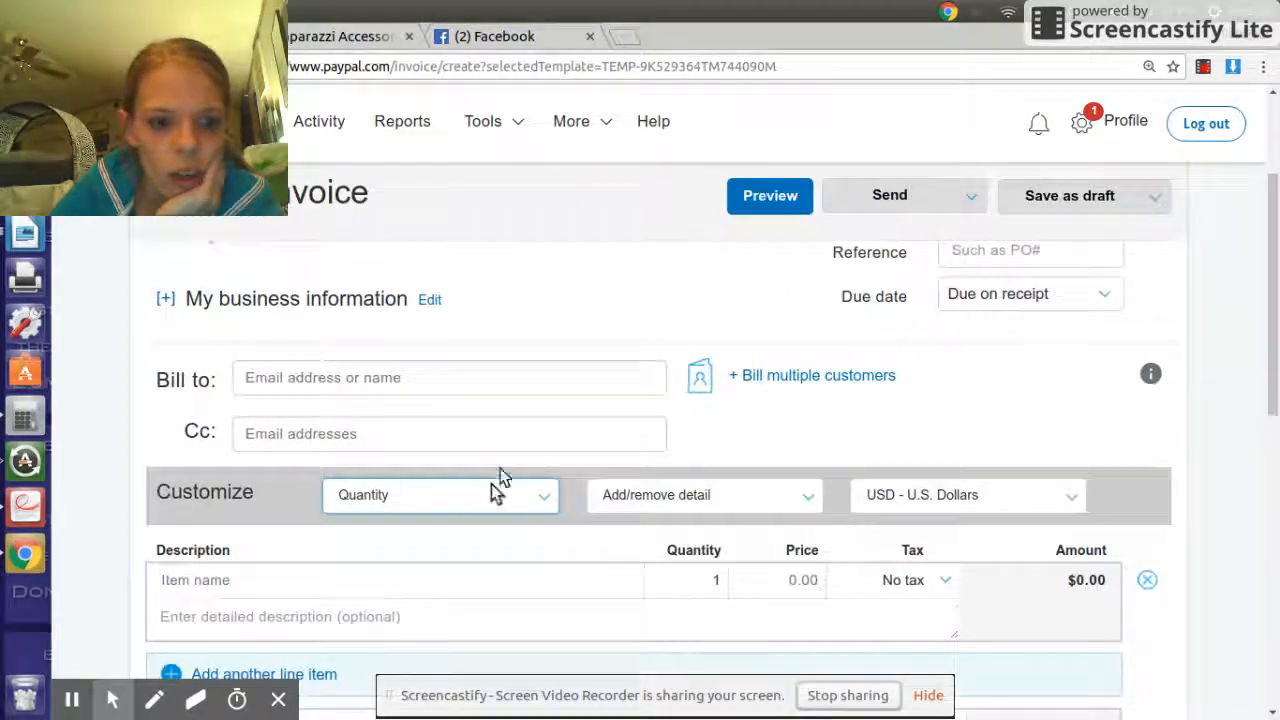
scroll(497, 484, "down", 1)
scroll(467, 403, "down", 1)
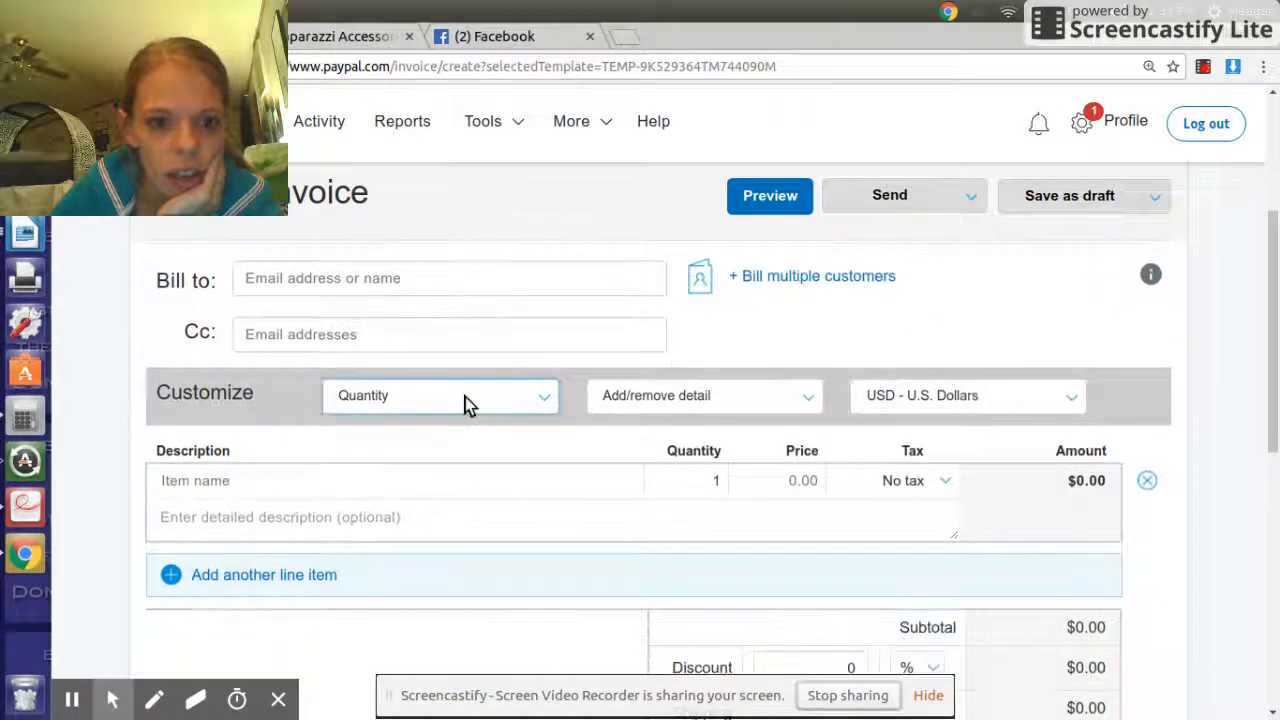
scroll(517, 395, "down", 3)
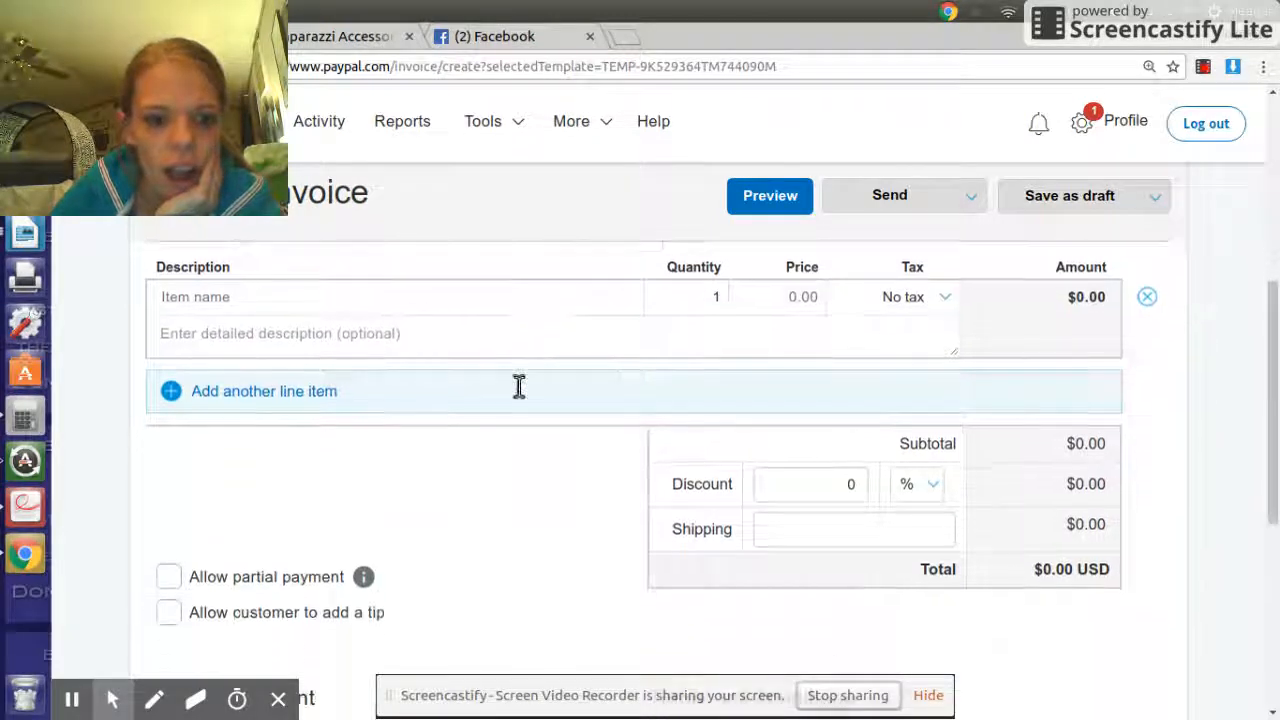
scroll(519, 389, "down", 6)
left_click(423, 485)
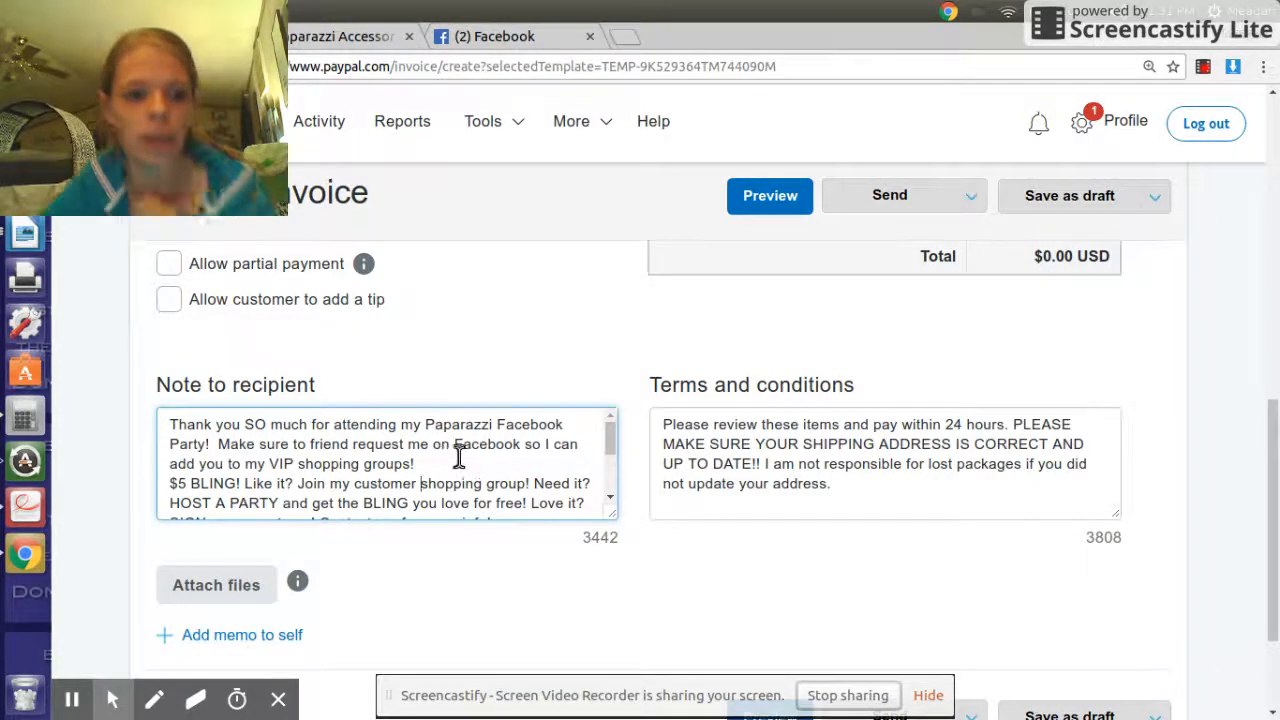
scroll(455, 456, "down", 1)
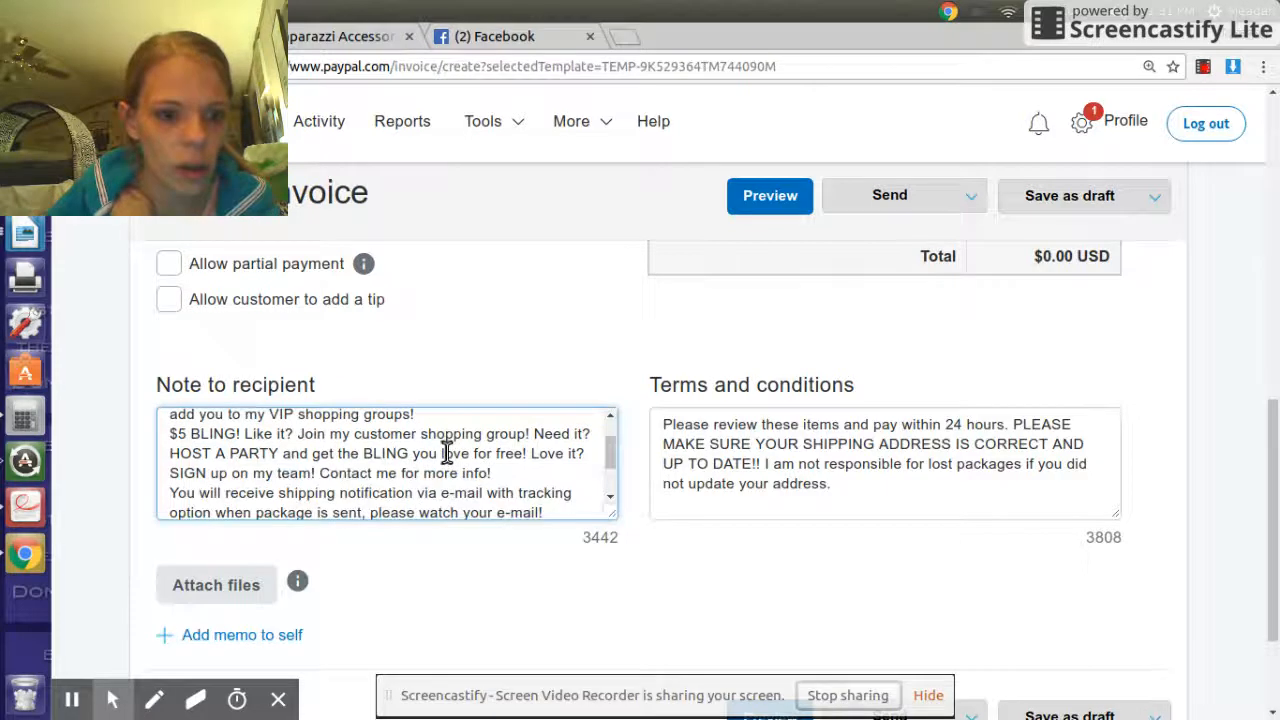
scroll(446, 456, "down", 1)
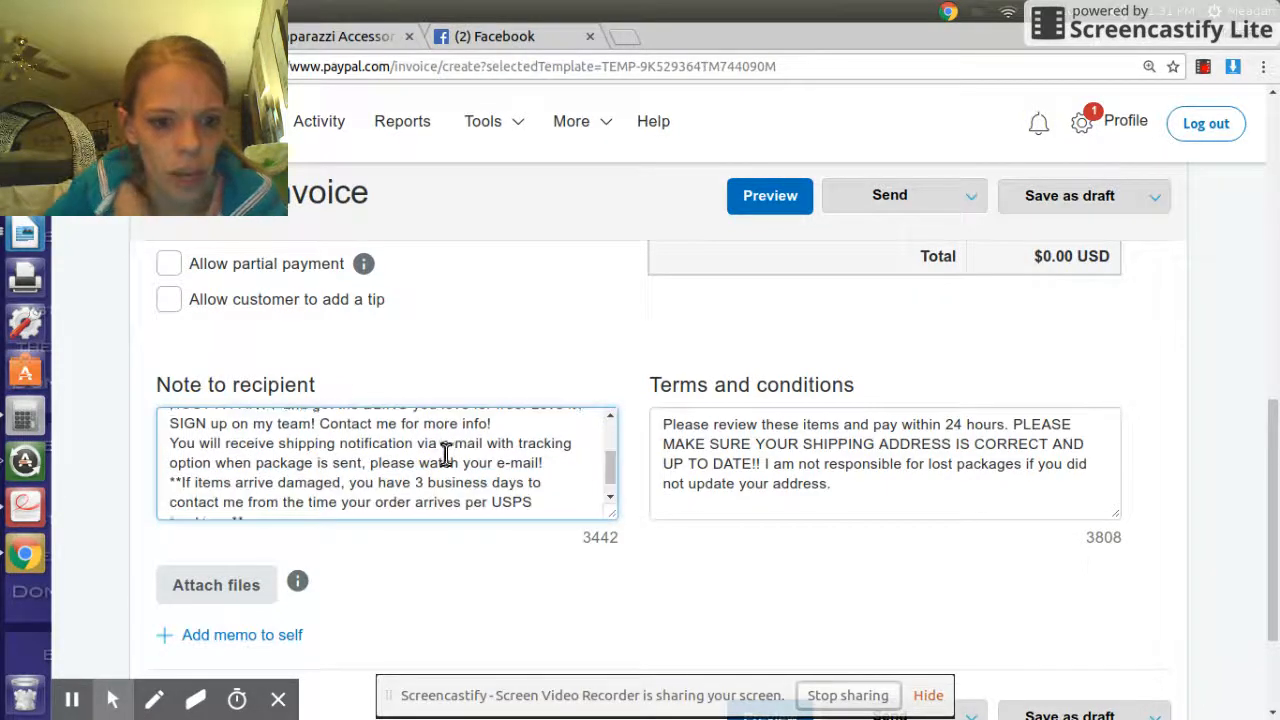
scroll(446, 456, "up", 2)
scroll(446, 456, "down", 1)
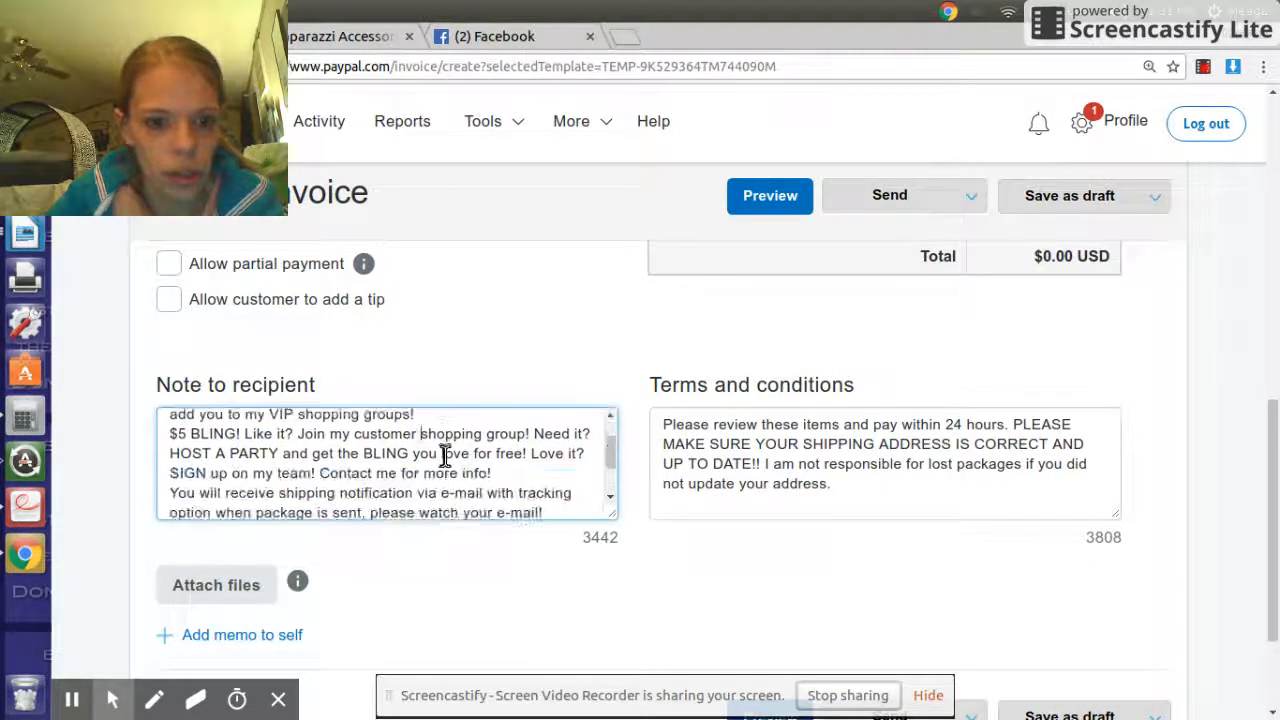
scroll(446, 460, "down", 1)
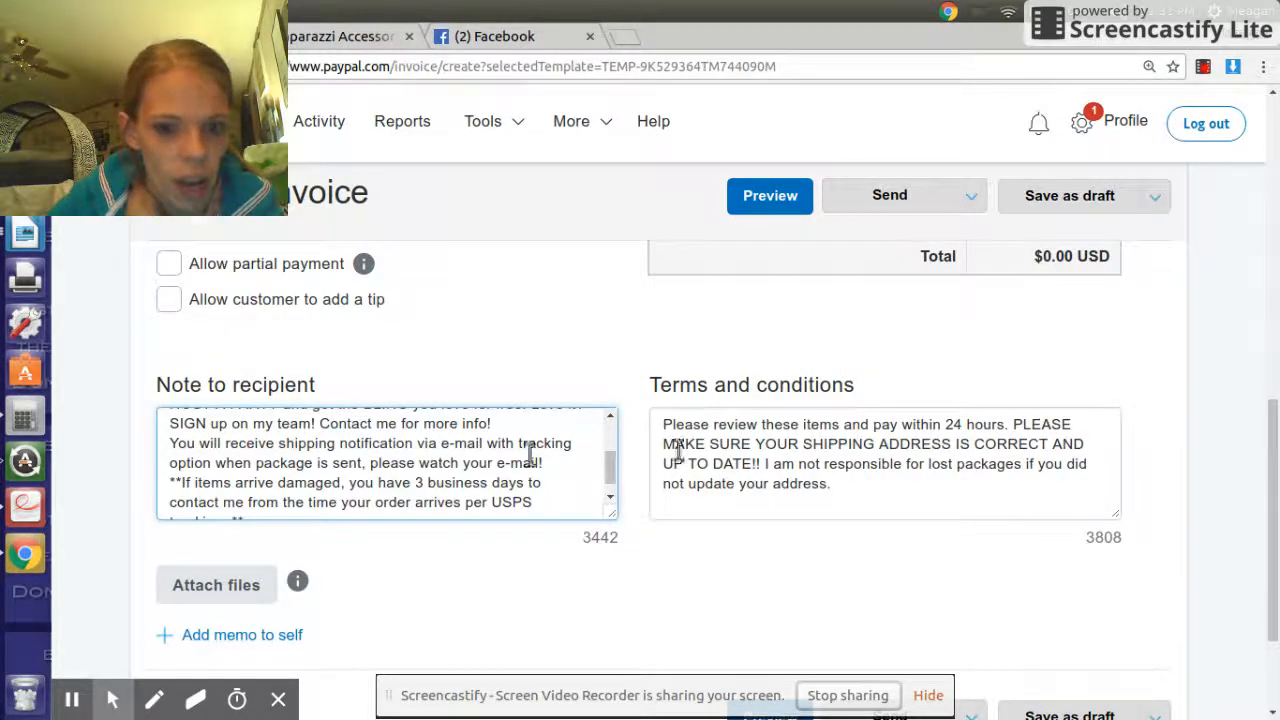
scroll(790, 460, "up", 1)
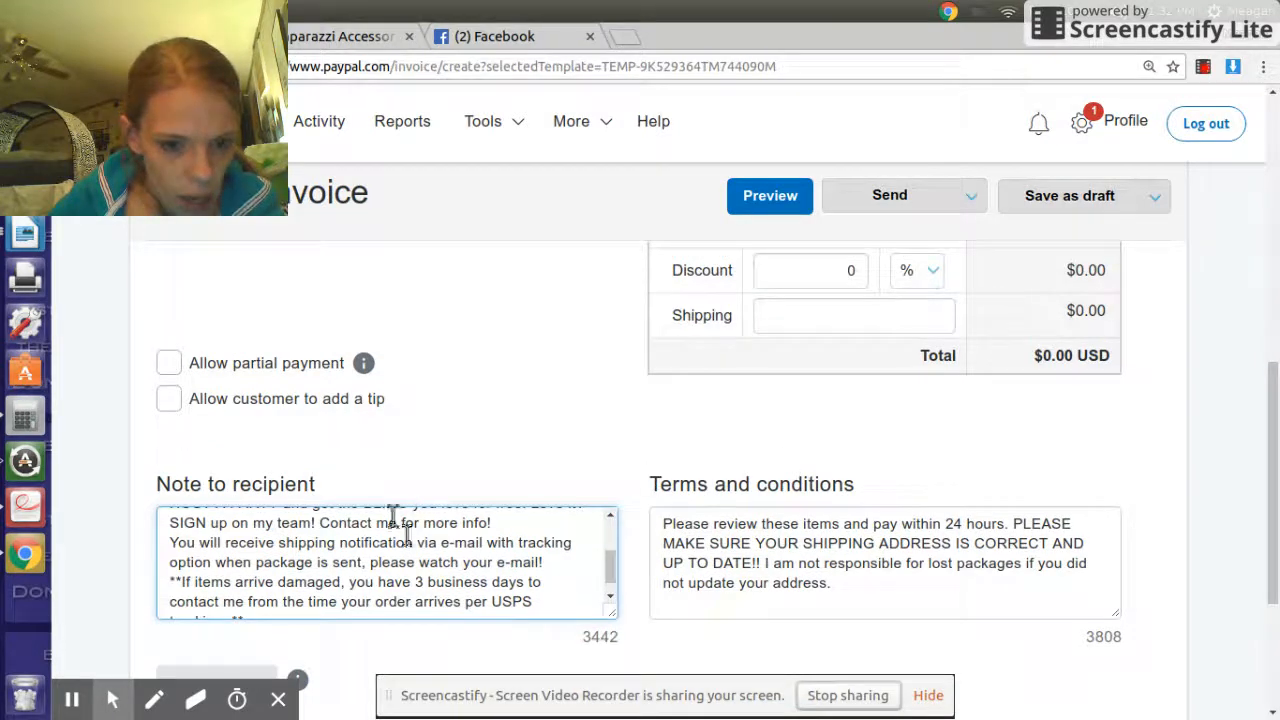
scroll(457, 546, "down", 1)
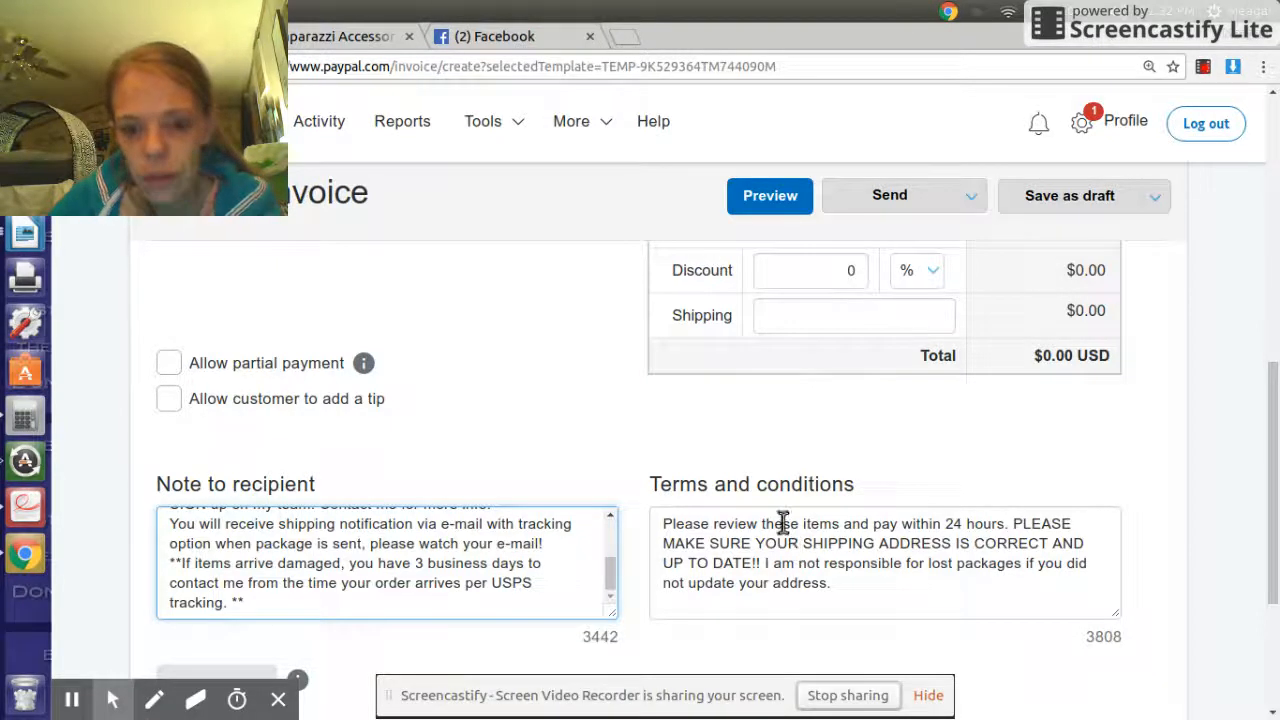
left_click_drag(871, 489, 688, 470)
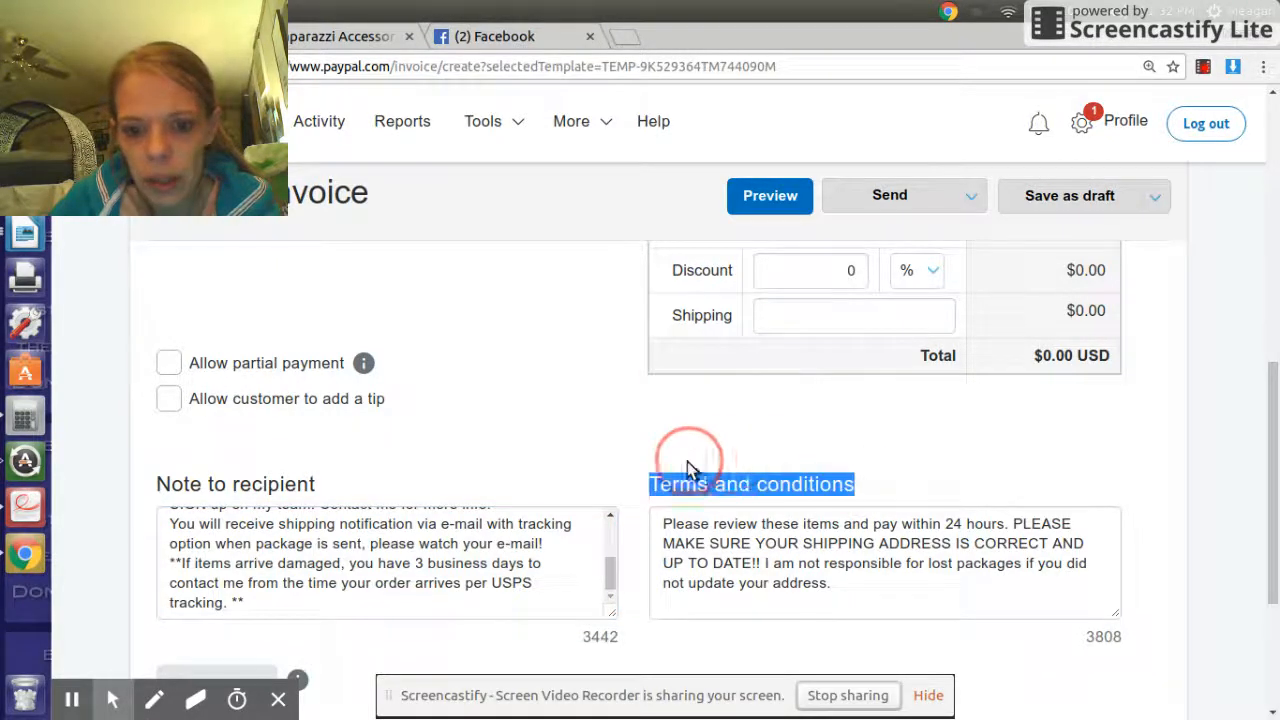
left_click(870, 584)
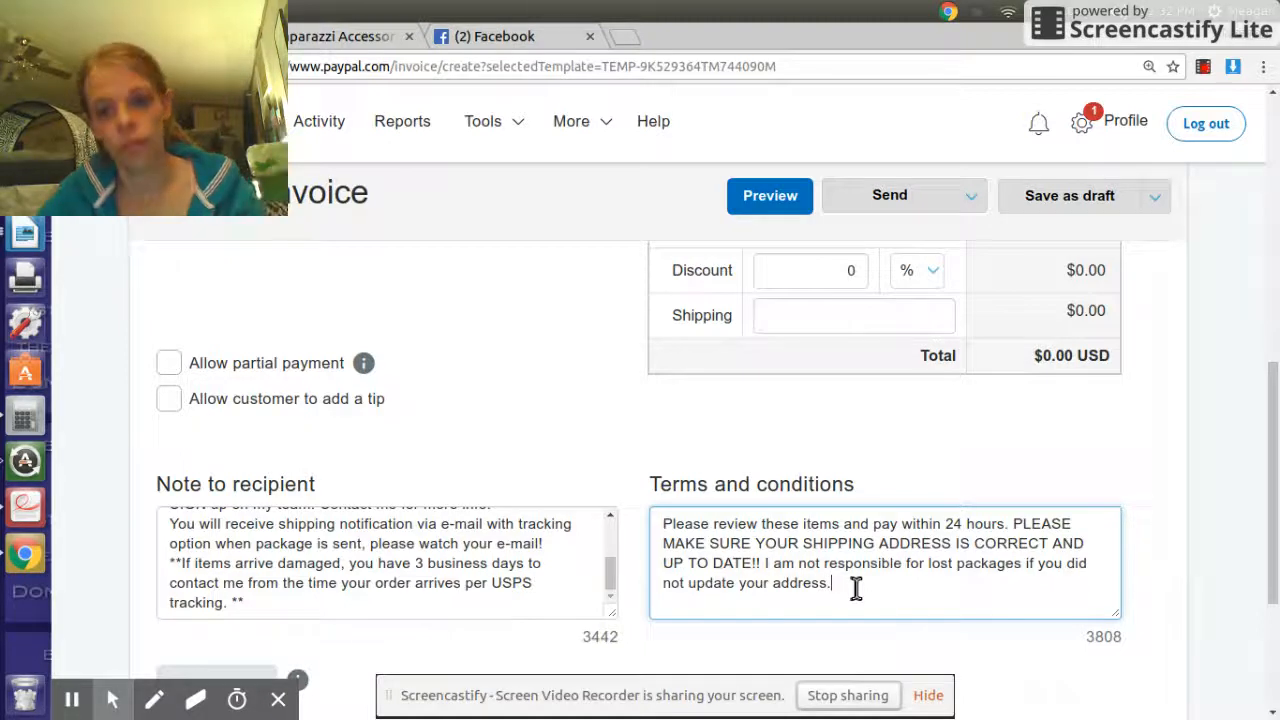
left_click_drag(829, 588, 646, 531)
left_click(906, 589)
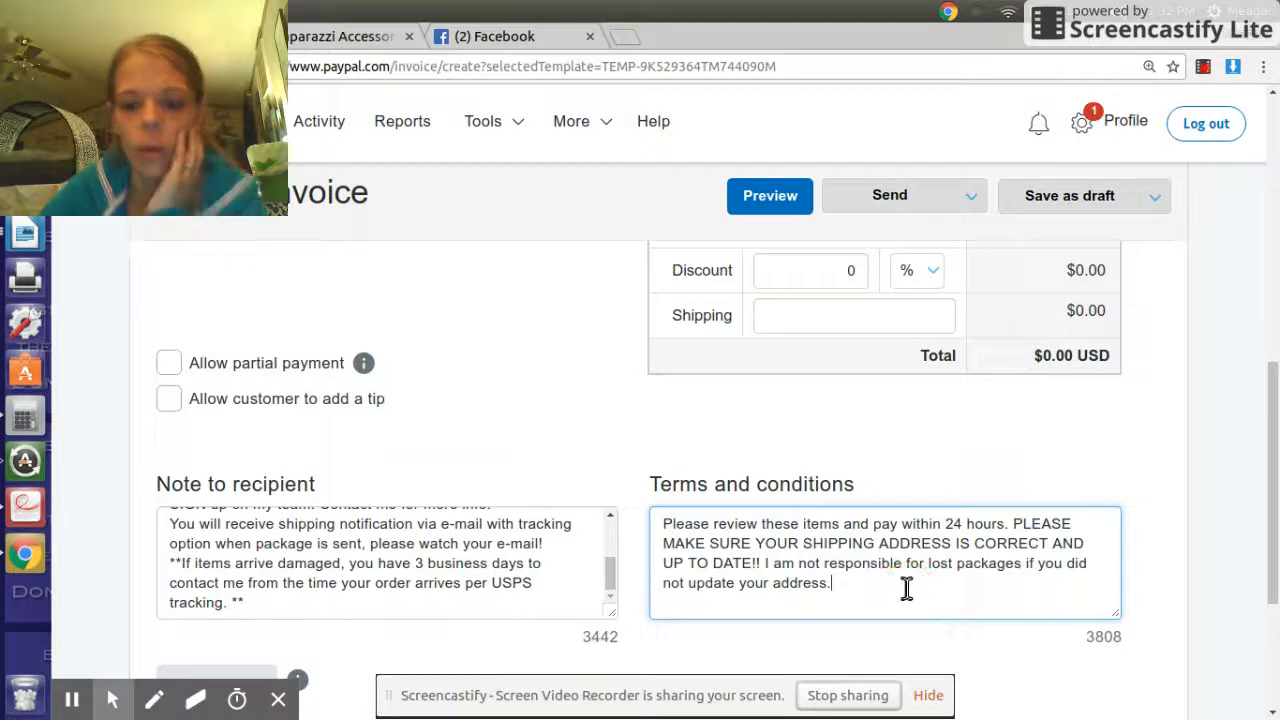
scroll(844, 588, "up", 1)
scroll(844, 588, "down", 1)
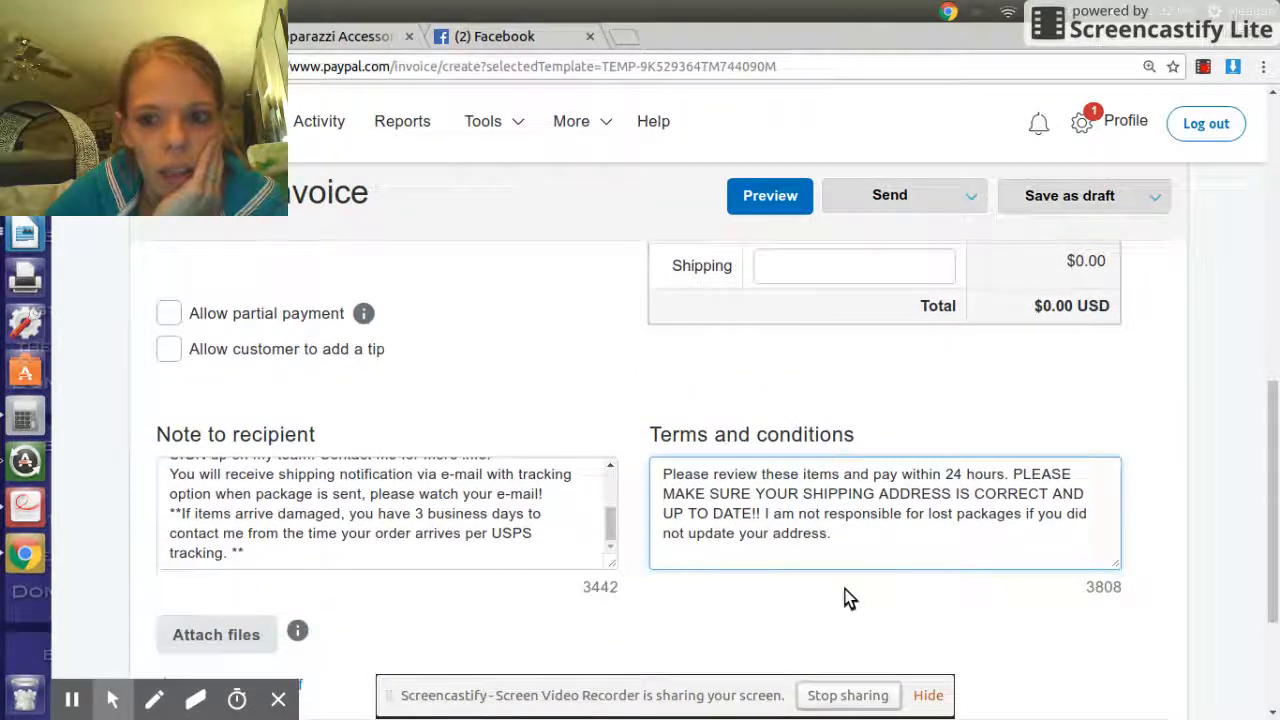
- Set the first line item's tax to 'localtax : 6.75%'
scroll(846, 590, "up", 4)
scroll(847, 591, "up", 1)
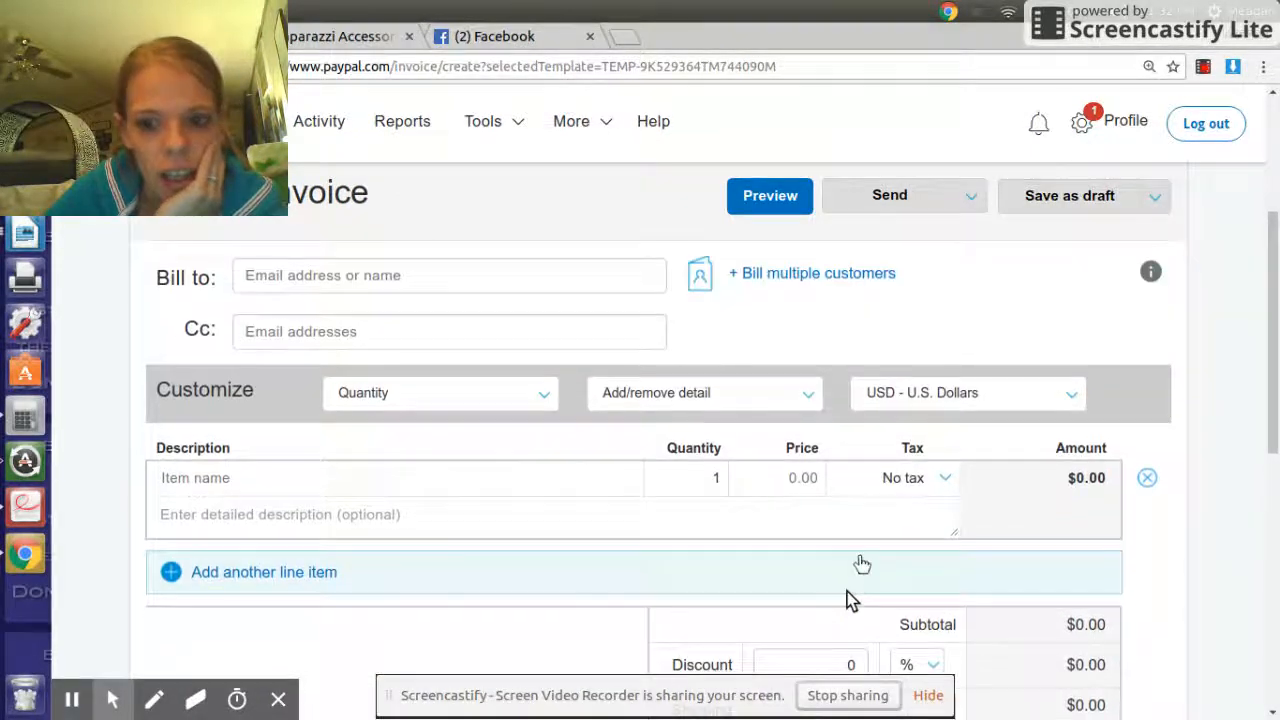
left_click(889, 482)
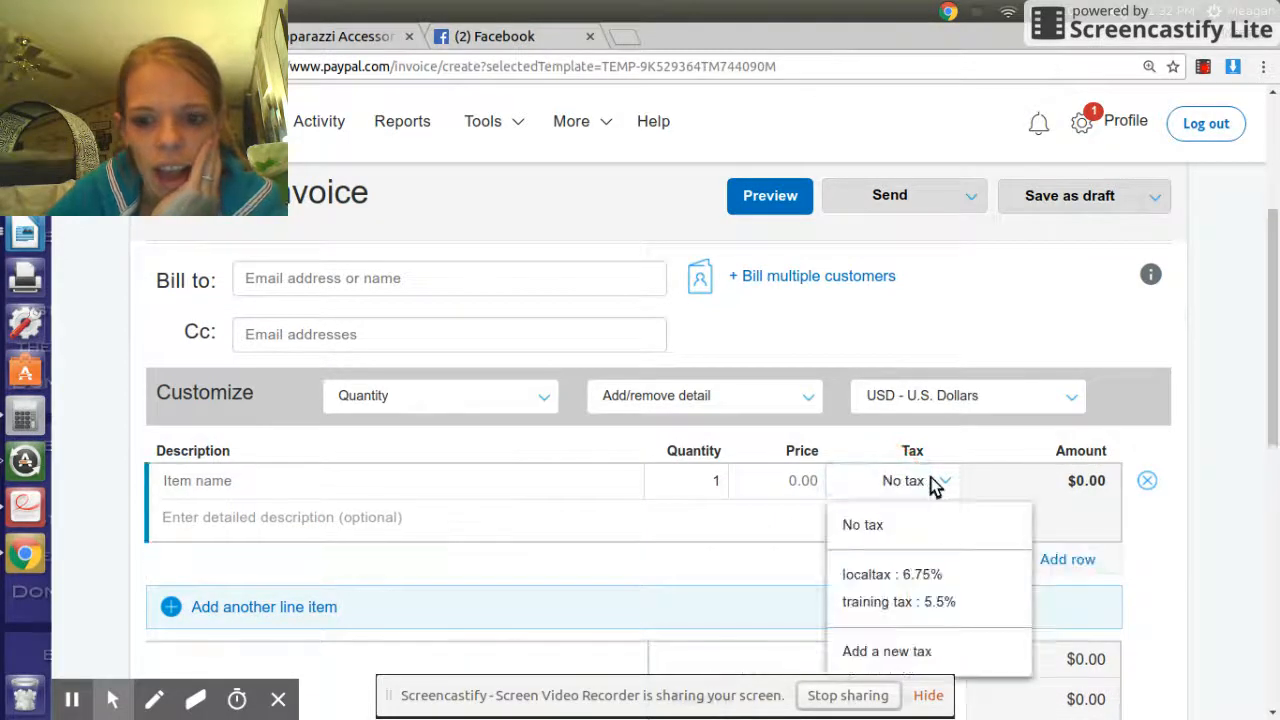
left_click(932, 578)
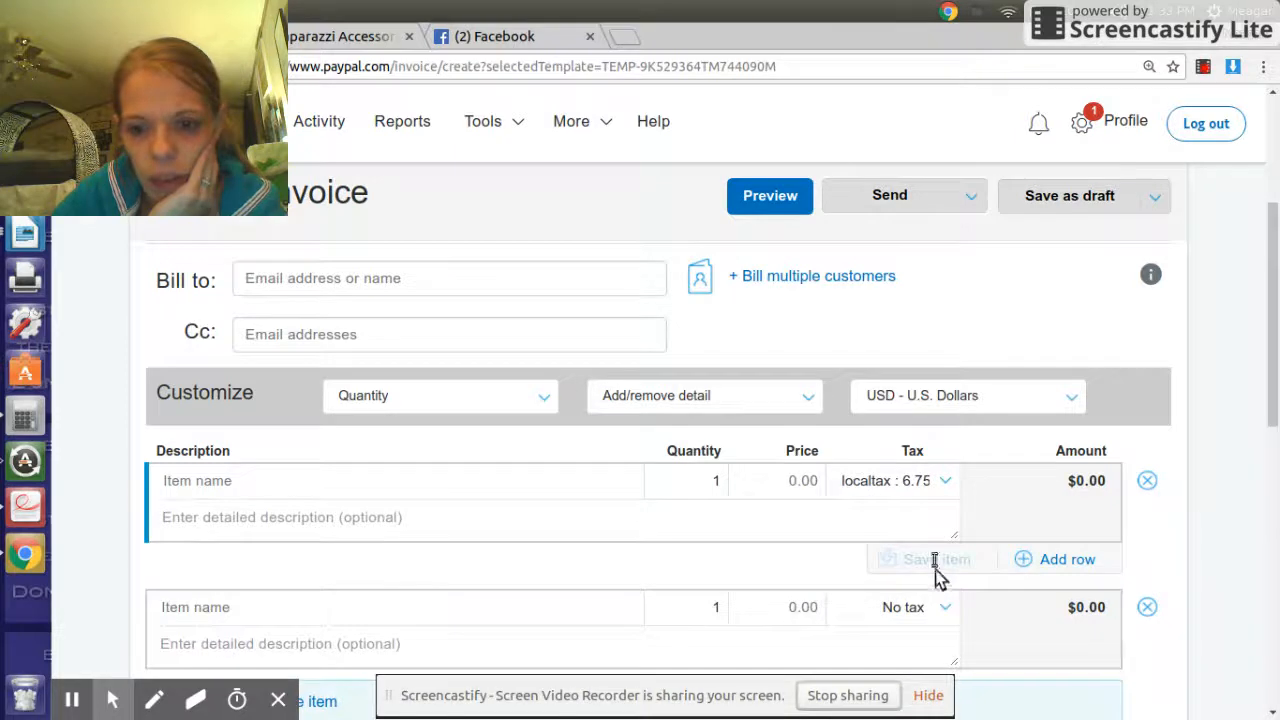
scroll(930, 562, "down", 1)
scroll(930, 562, "down", 10)
left_click(938, 548)
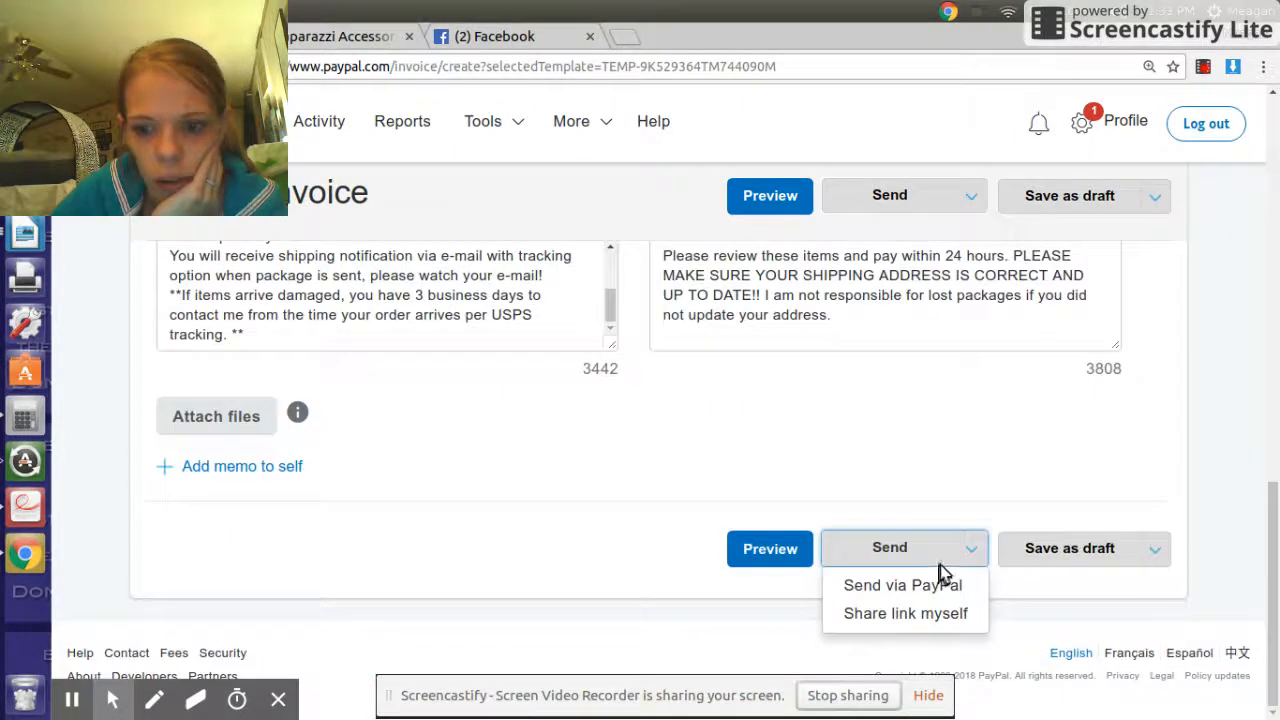
scroll(929, 548, "up", 10)
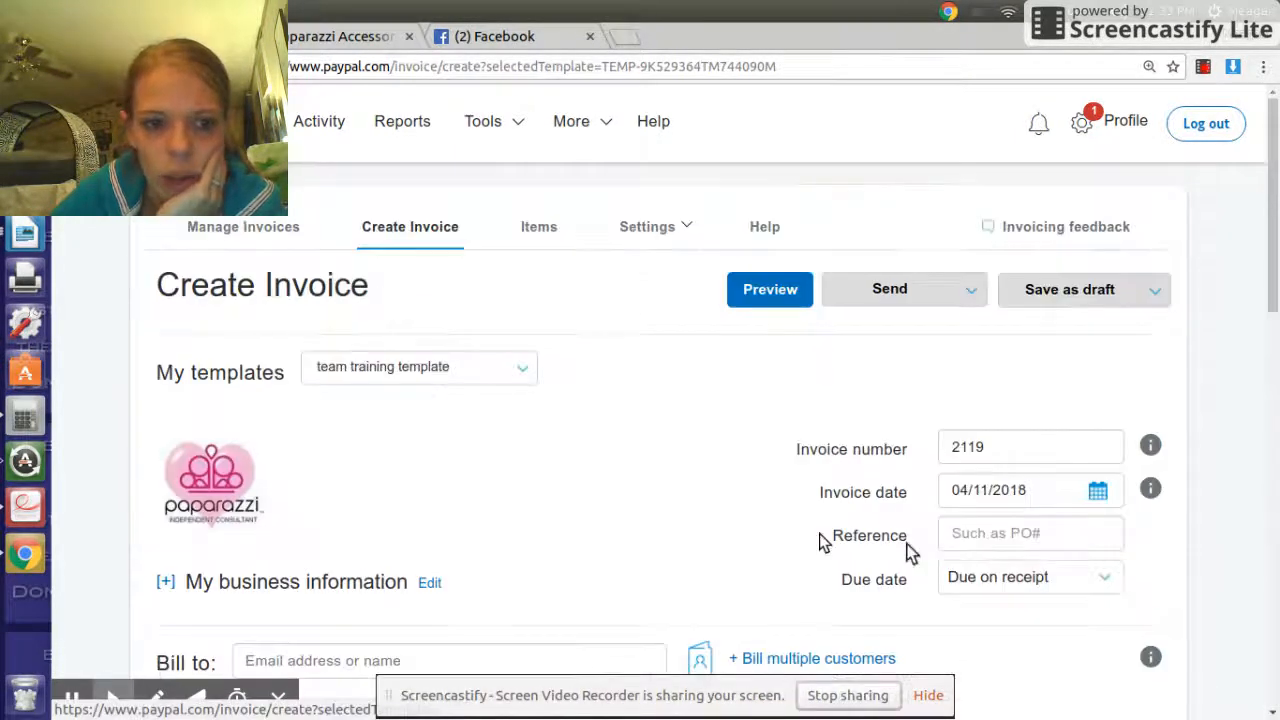
- Start a new invoice template from the My templates list
left_click(387, 368)
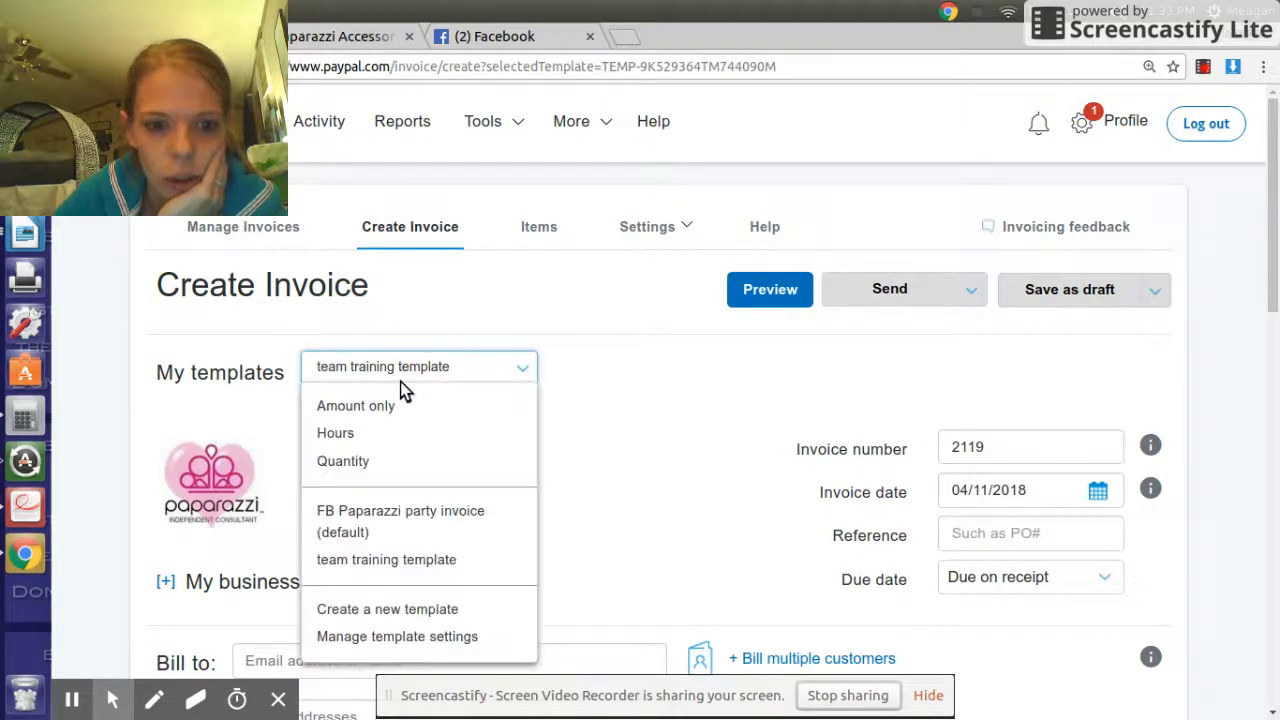
left_click(446, 617)
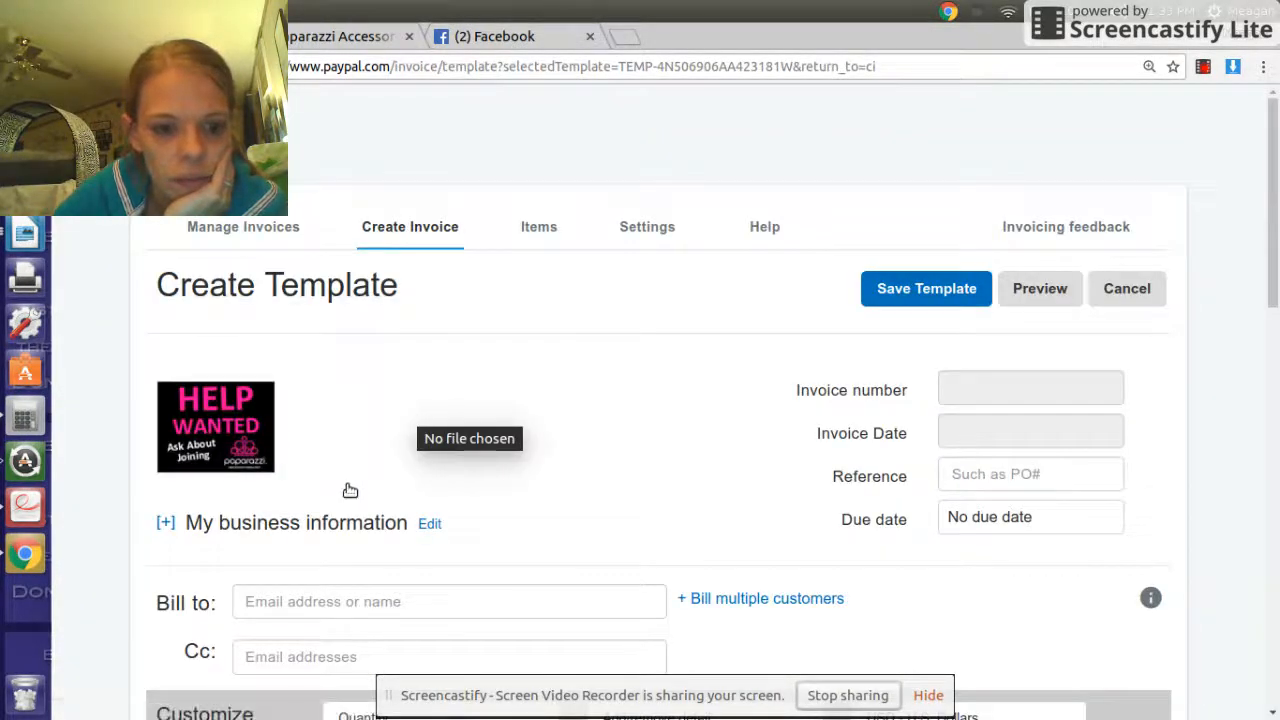
scroll(350, 490, "down", 2)
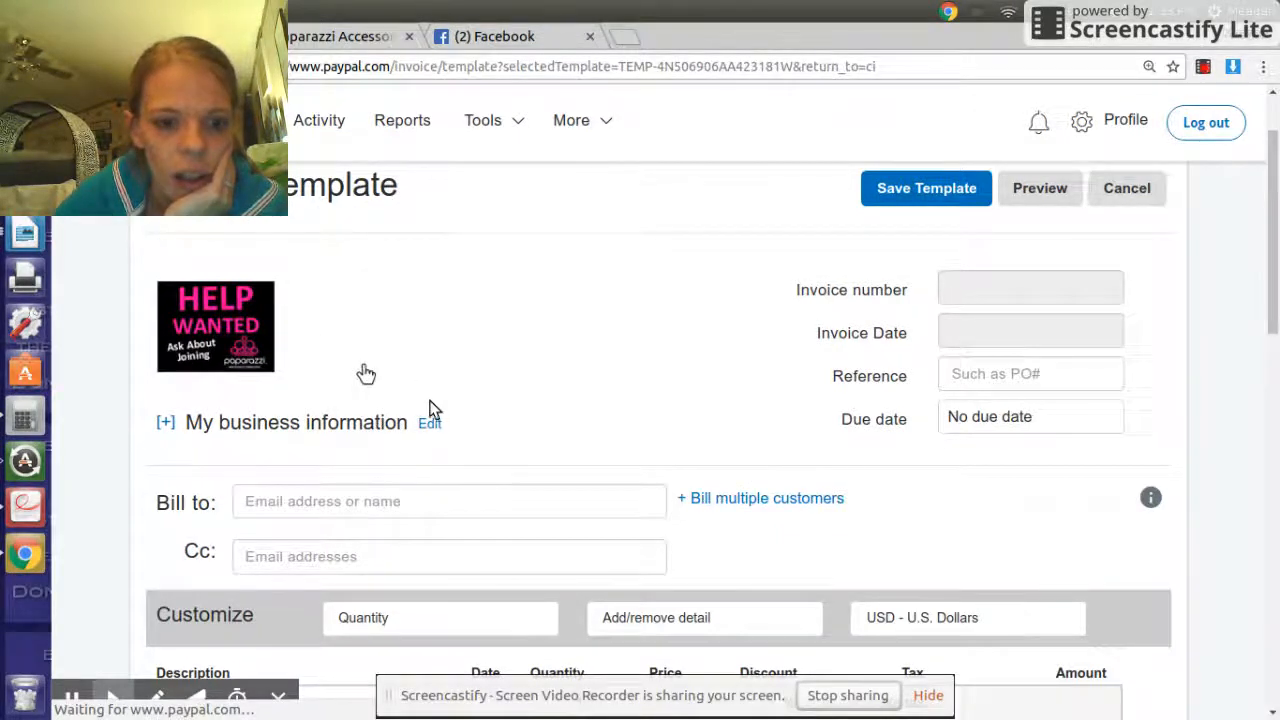
scroll(527, 412, "down", 5)
scroll(520, 412, "up", 6)
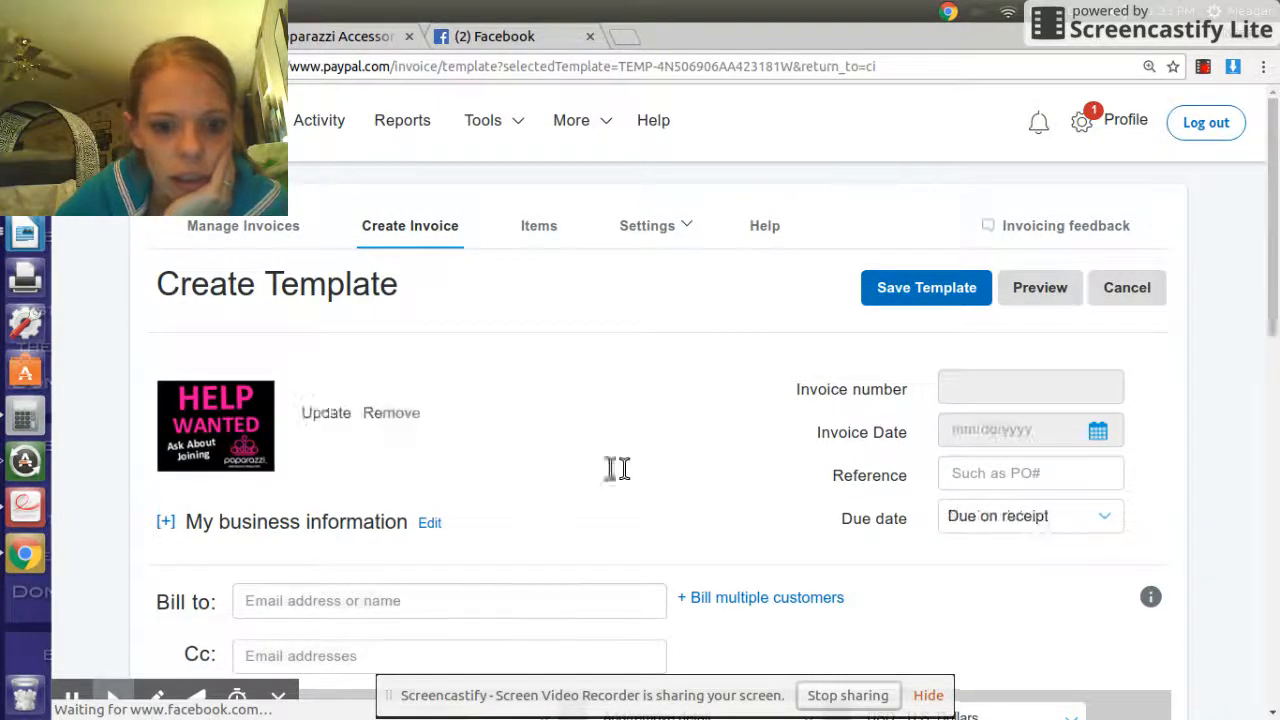
scroll(617, 470, "down", 10)
scroll(617, 479, "down", 3)
- Enter 'blah blah' as the template's note to recipient and terms and conditions
left_click(320, 309)
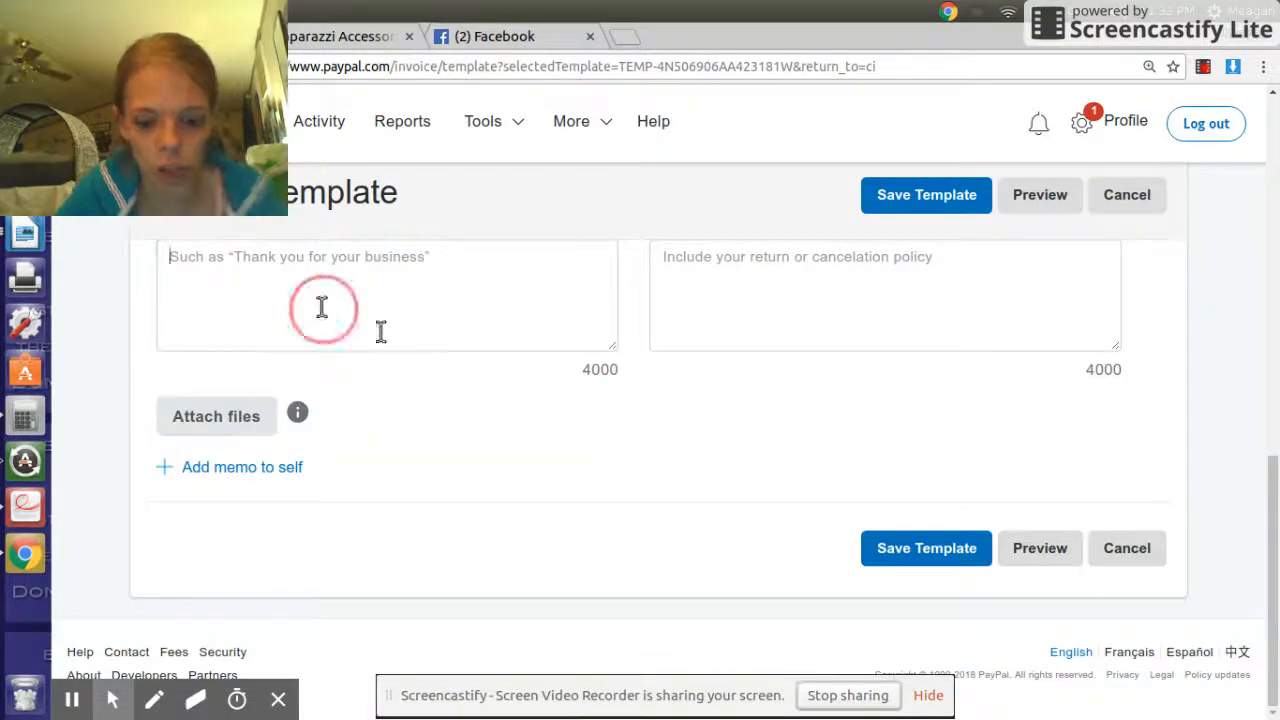
type("blah blah")
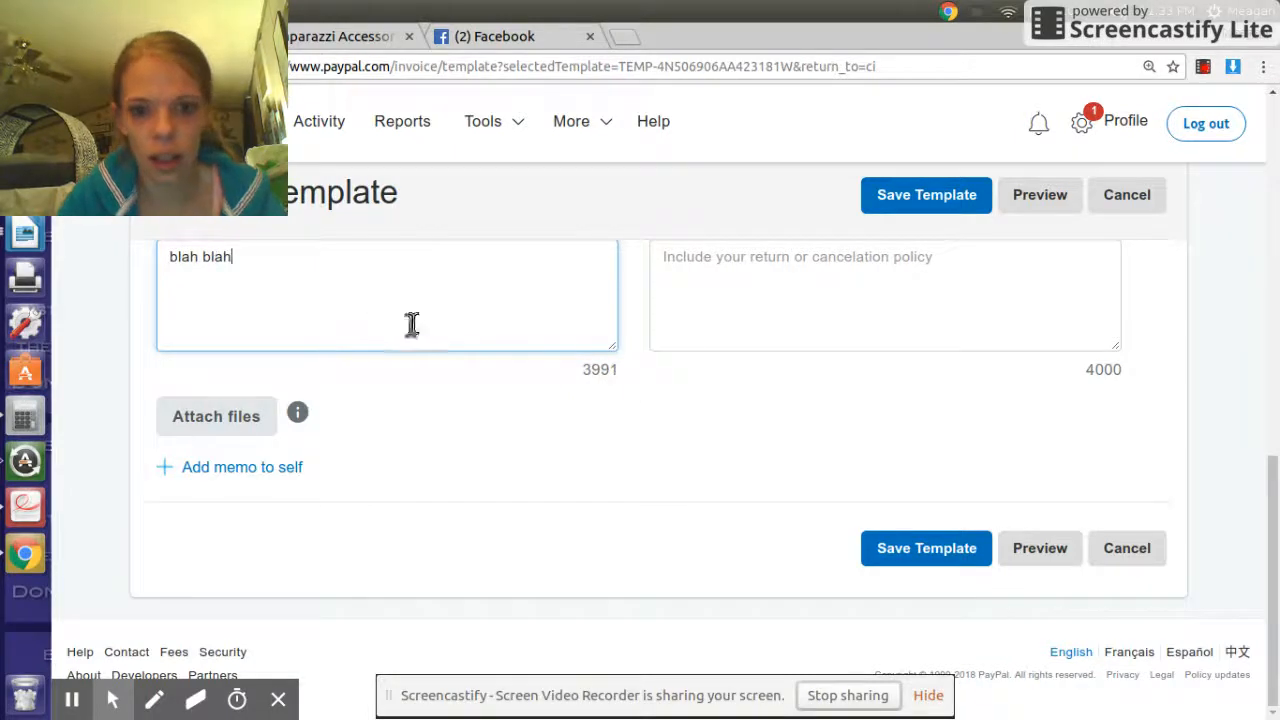
left_click(743, 266)
type("blah blah")
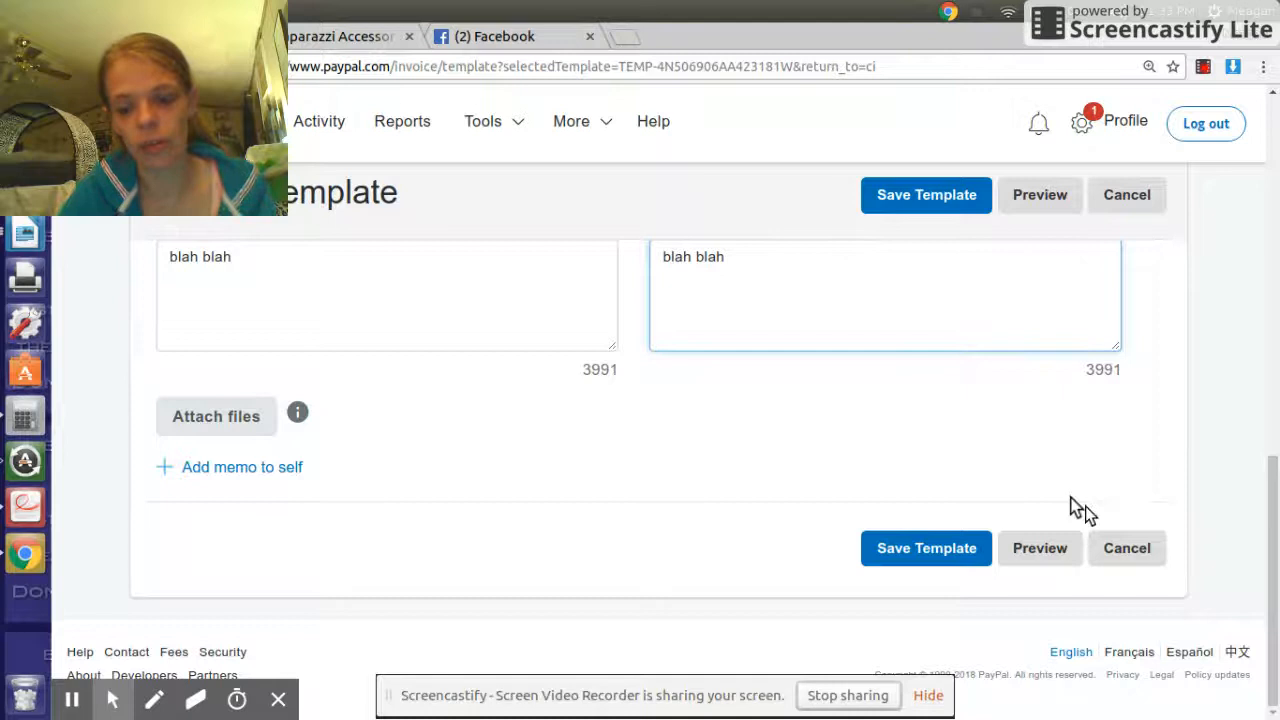
scroll(905, 428, "up", 1)
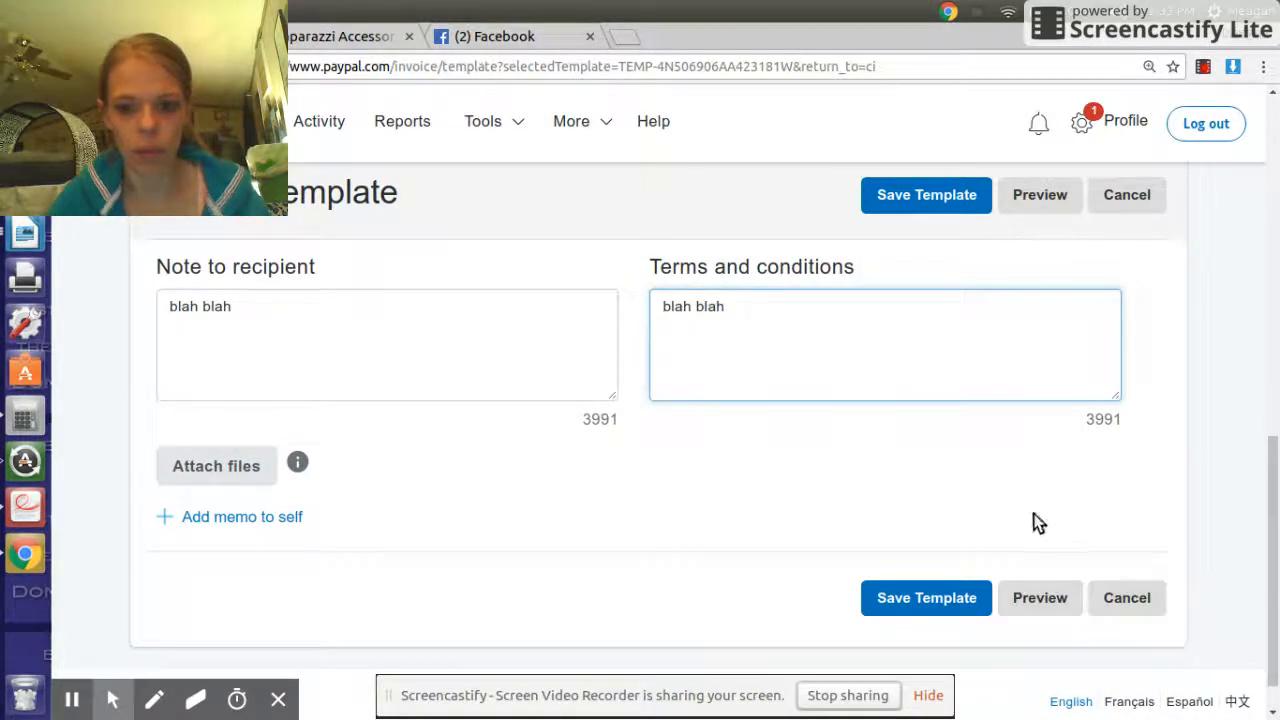
- Save the new template with the name 'testing'
left_click(947, 598)
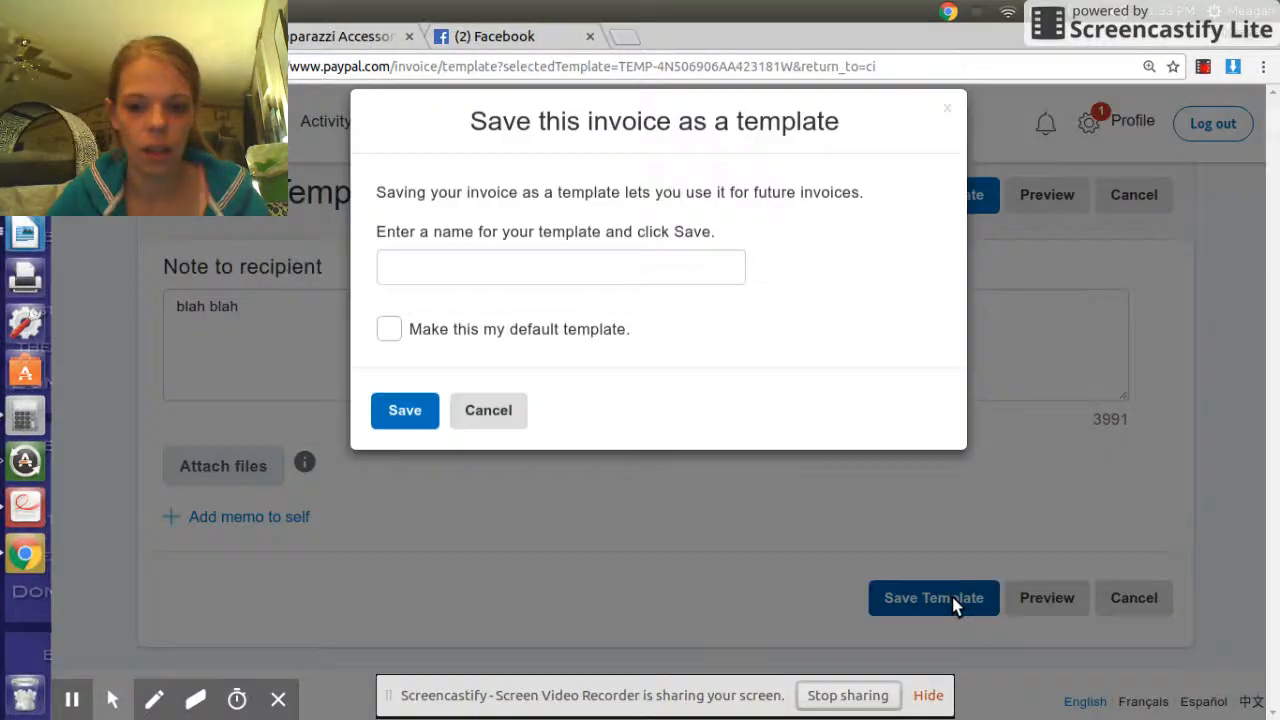
left_click(491, 292)
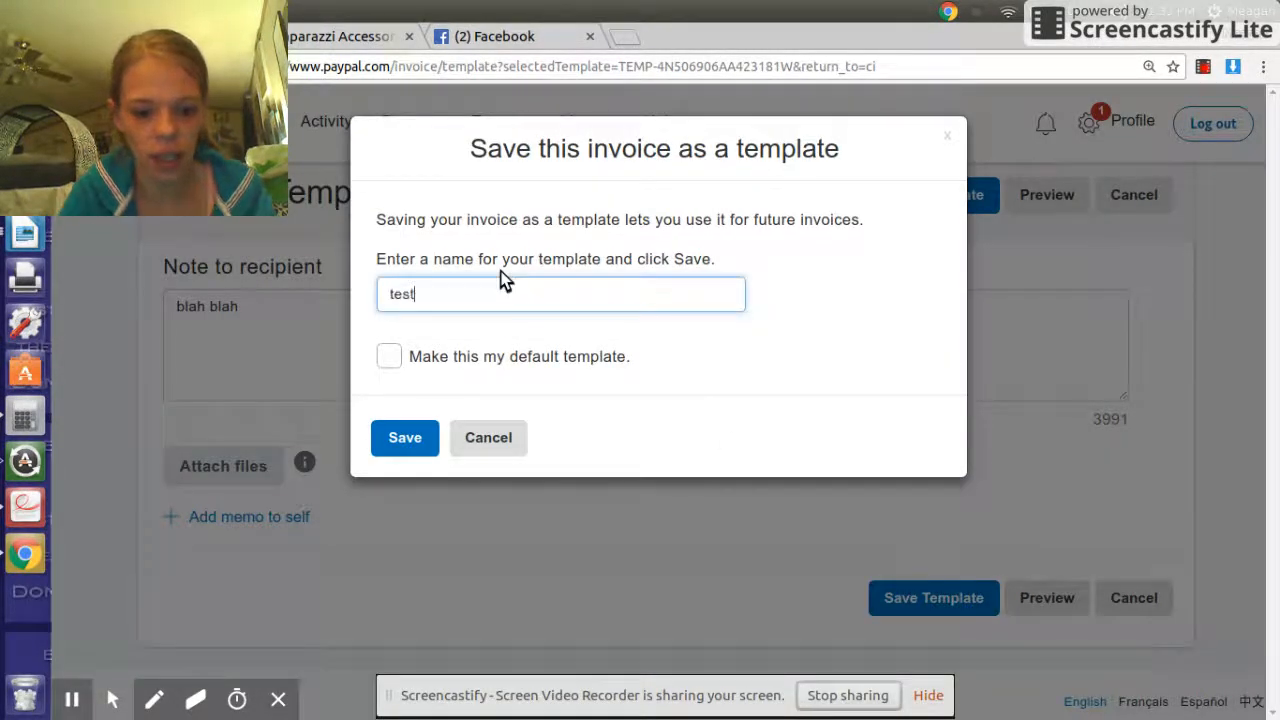
type("testting")
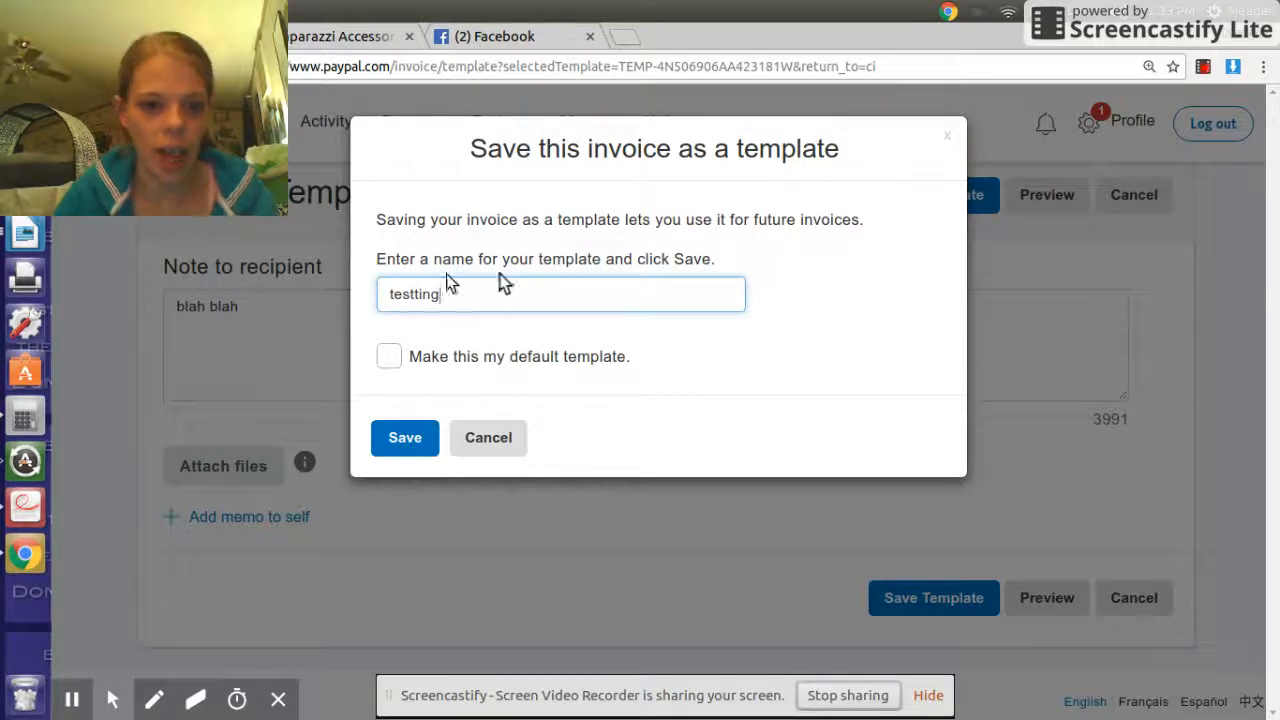
left_click_drag(457, 292, 285, 298)
type("FB party temp")
key("ctrl+a")
key("BackSpace")
type("Flash")
key("BackSpace")
key("BackSpace")
key("BackSpace")
key("BackSpace")
key("BackSpace")
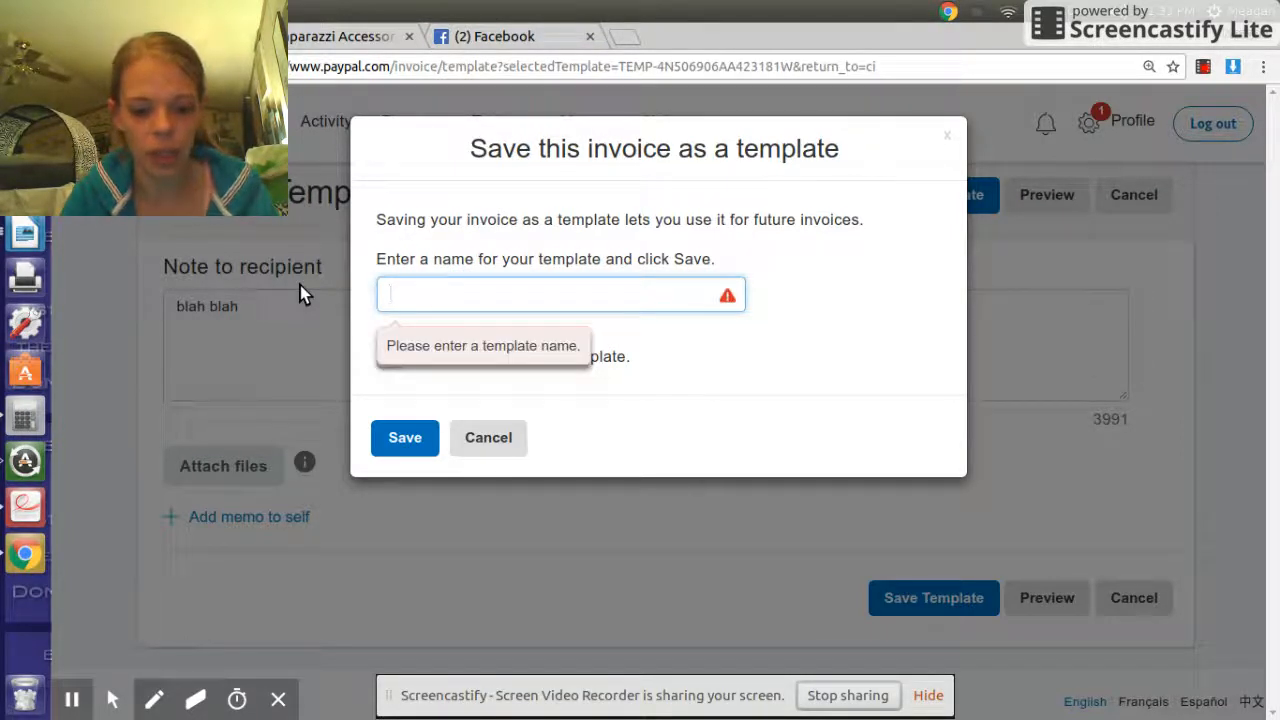
type("tes")
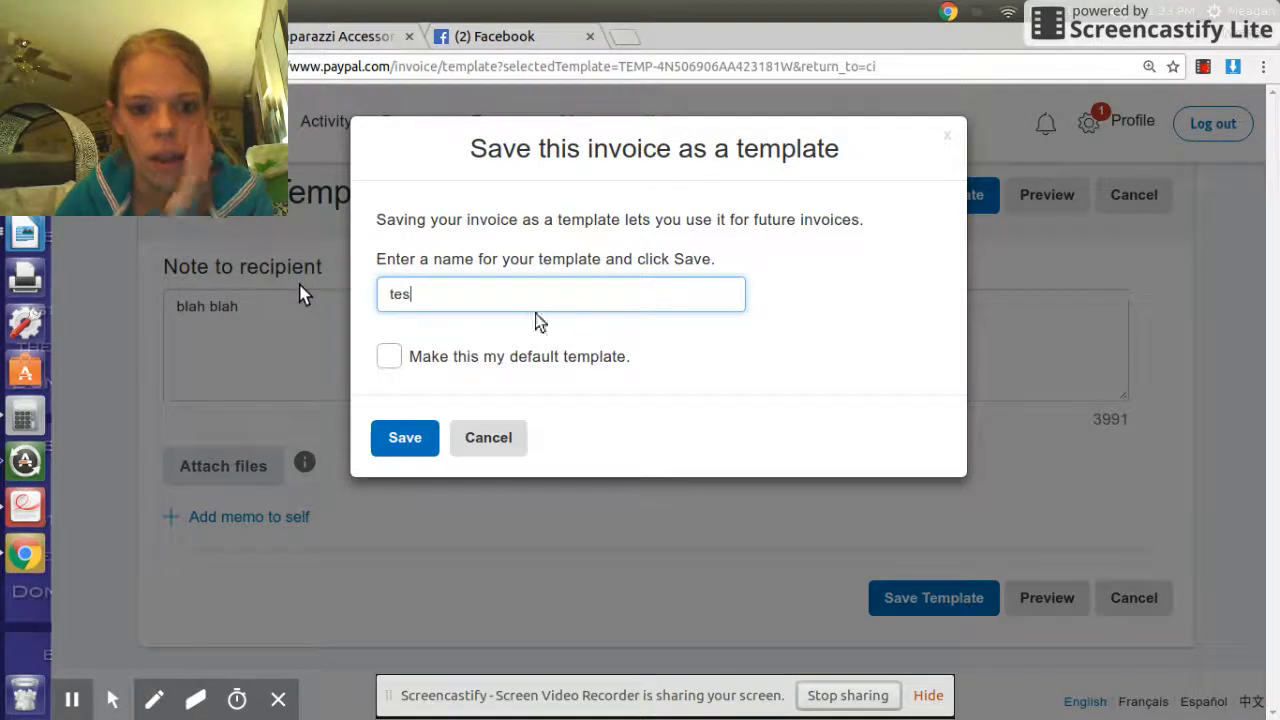
type("ting")
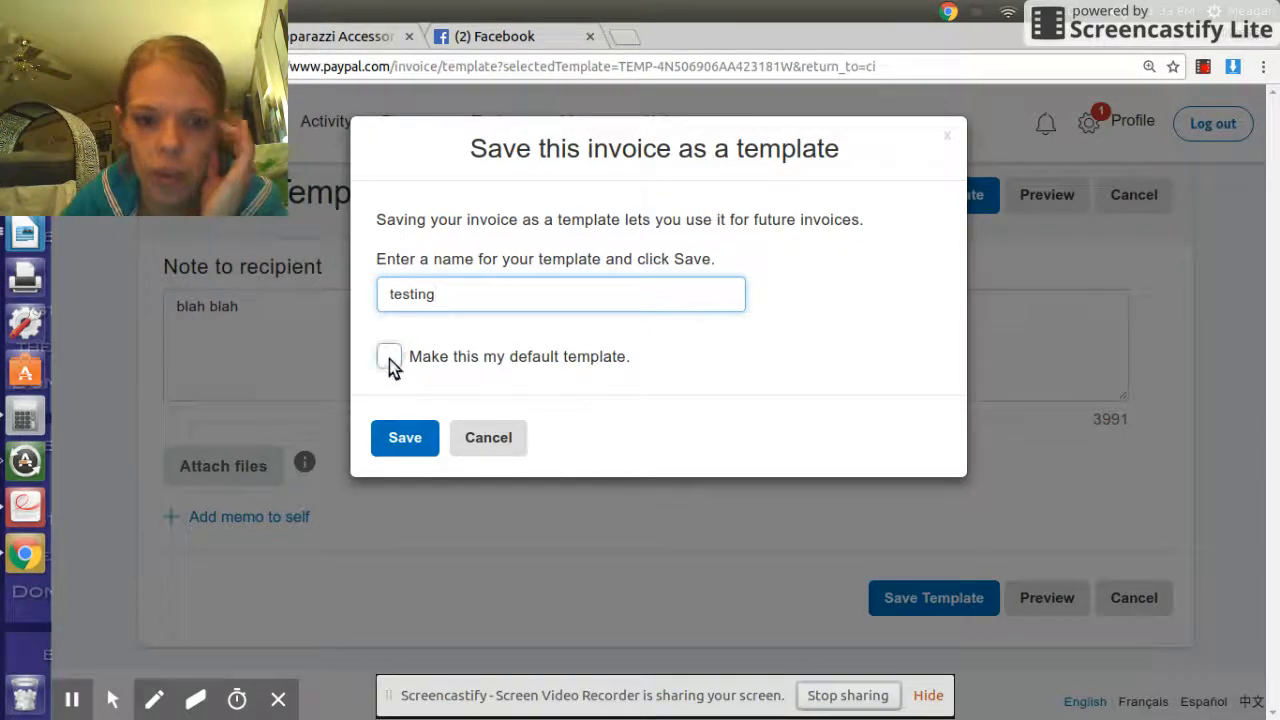
left_click(405, 440)
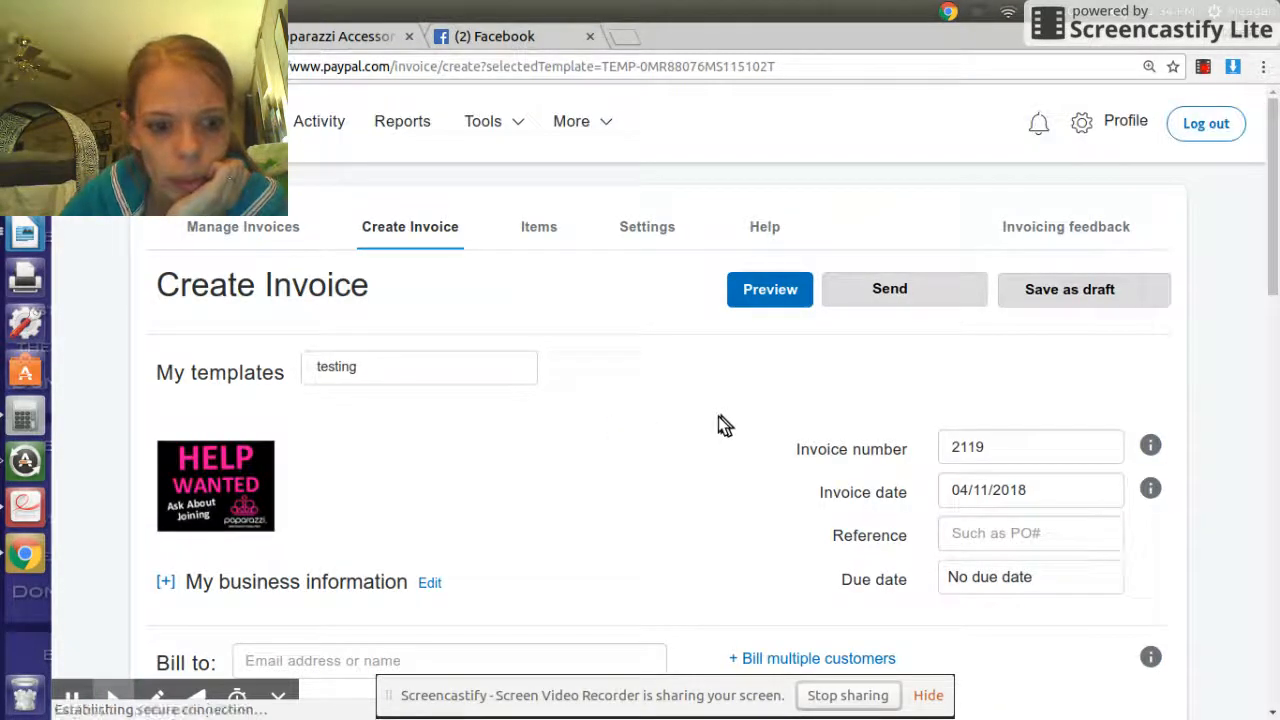
- Switch from the invoice form to the Manage Invoices page
scroll(718, 416, "down", 5)
scroll(714, 414, "up", 5)
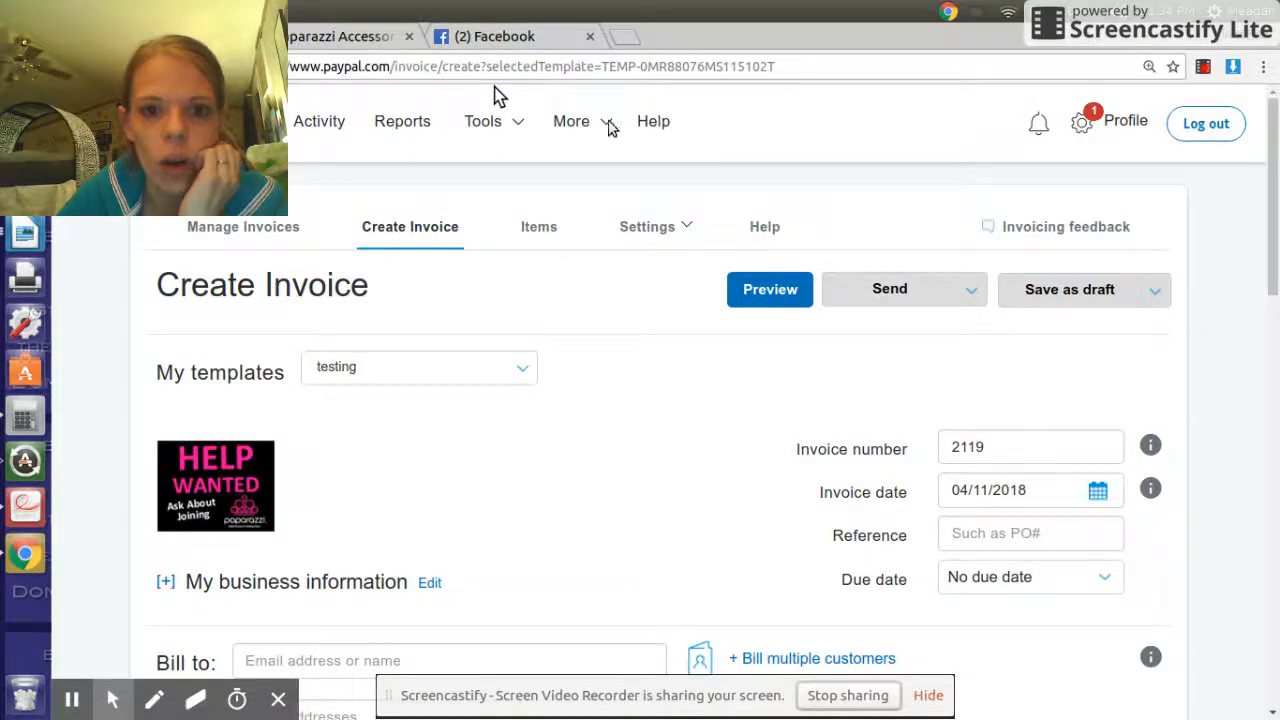
mouse_move(491, 121)
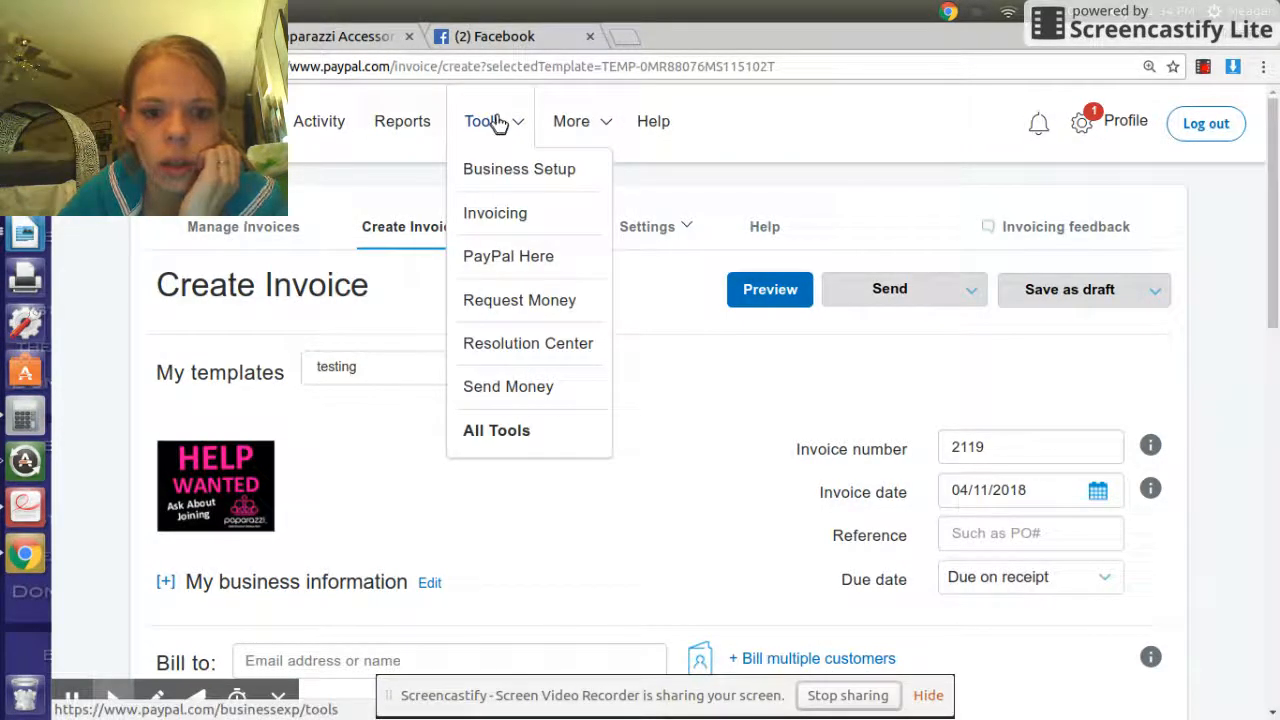
mouse_move(575, 128)
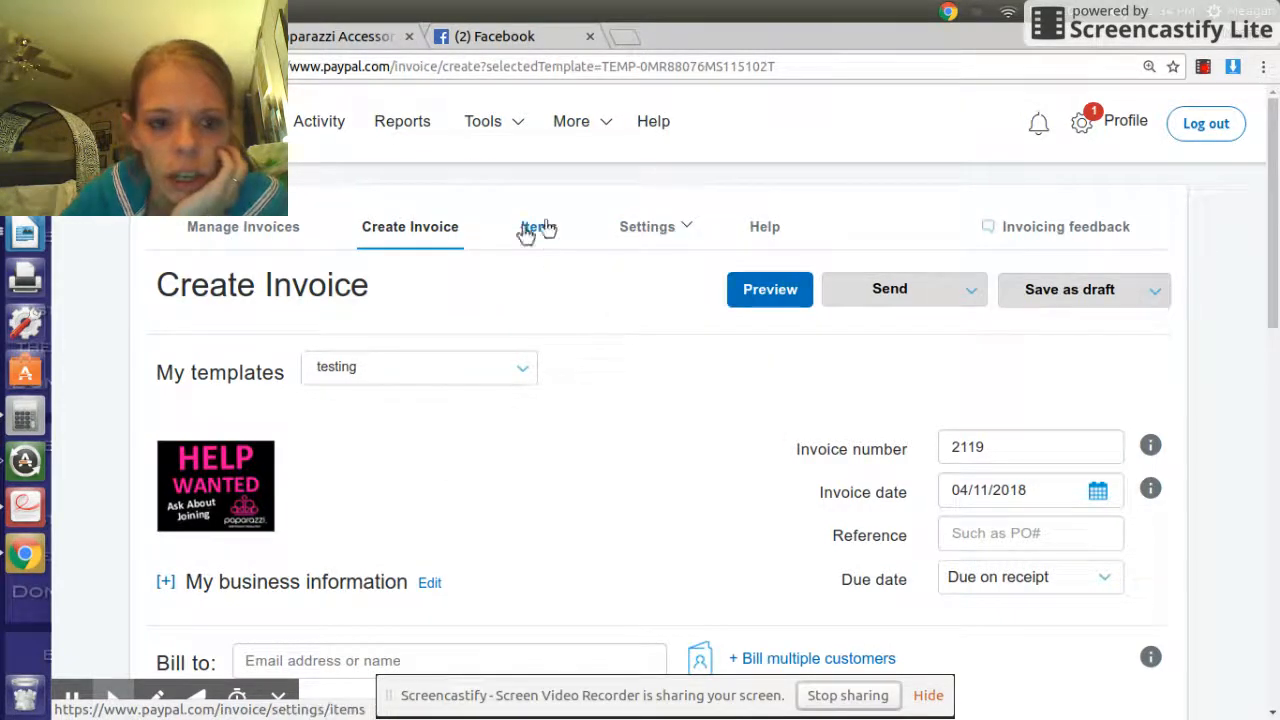
left_click(243, 226)
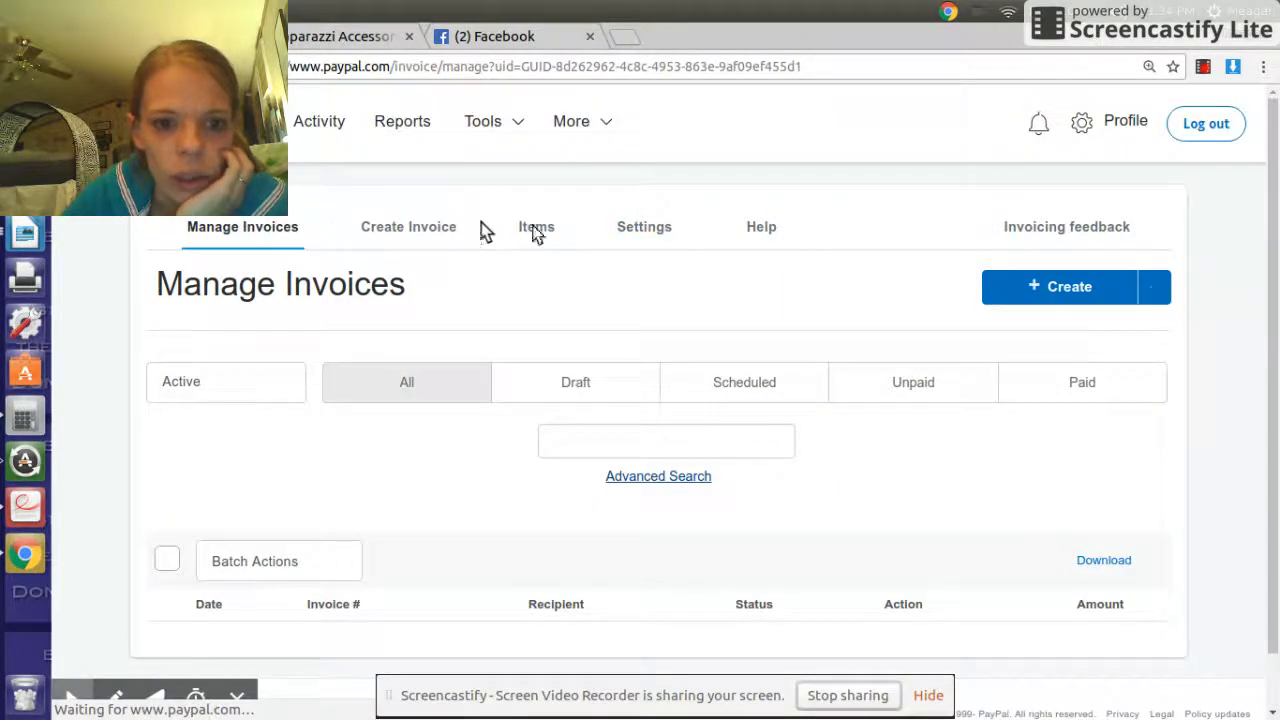
- Open Tax information settings and add a new tax entry, ready for its label
left_click(648, 232)
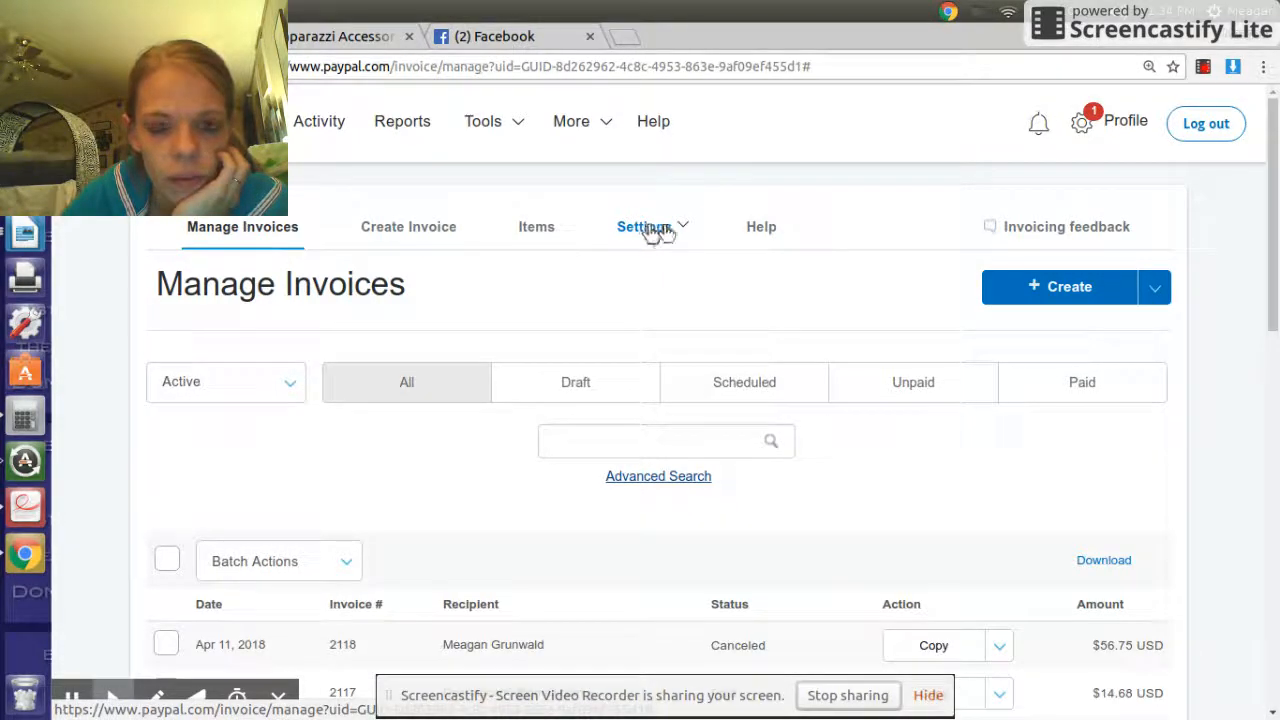
left_click(650, 233)
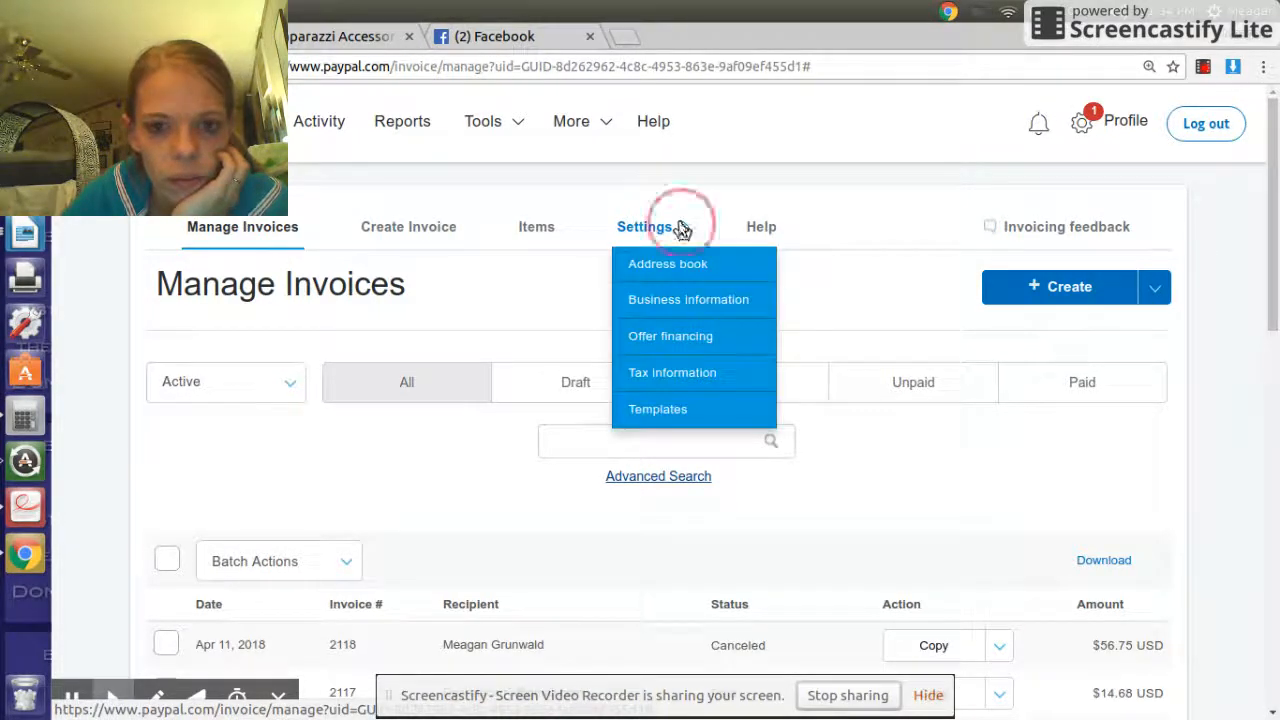
left_click(673, 373)
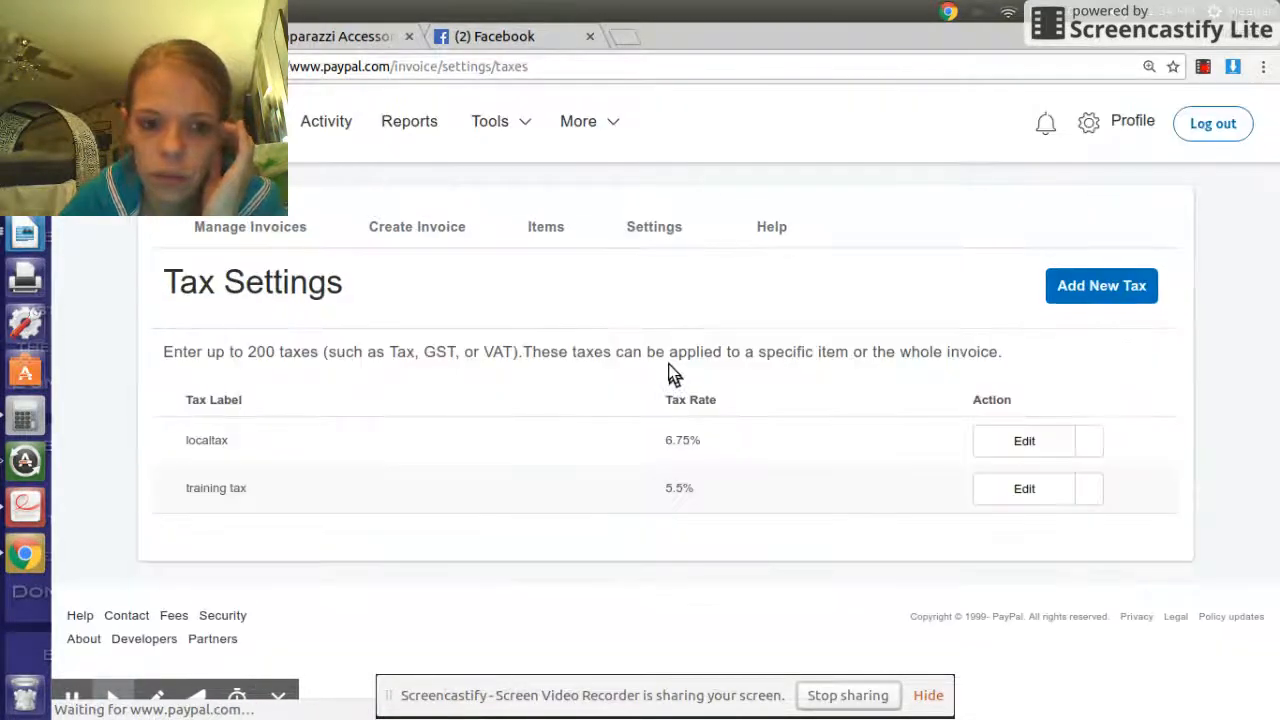
left_click(1112, 287)
left_click(300, 443)
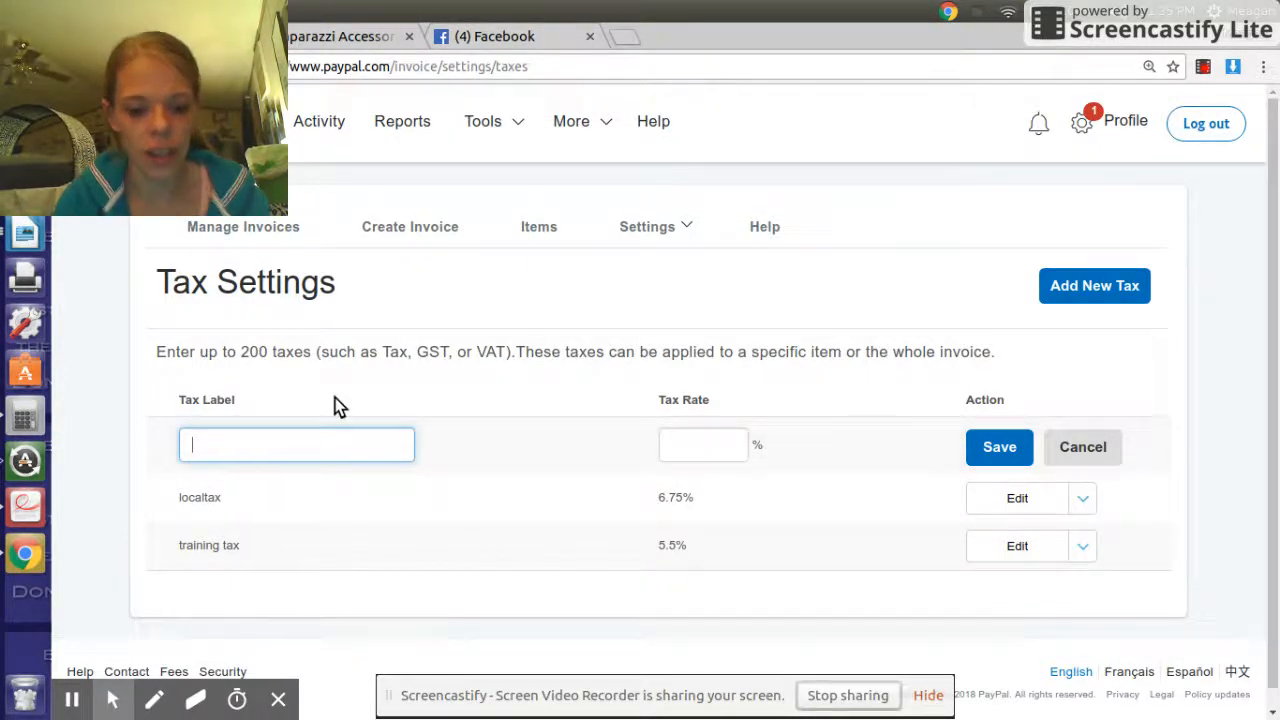
- Save the St cloud local sales tax at 5.5%, then return to the dashboard
type("loud local sales tax")
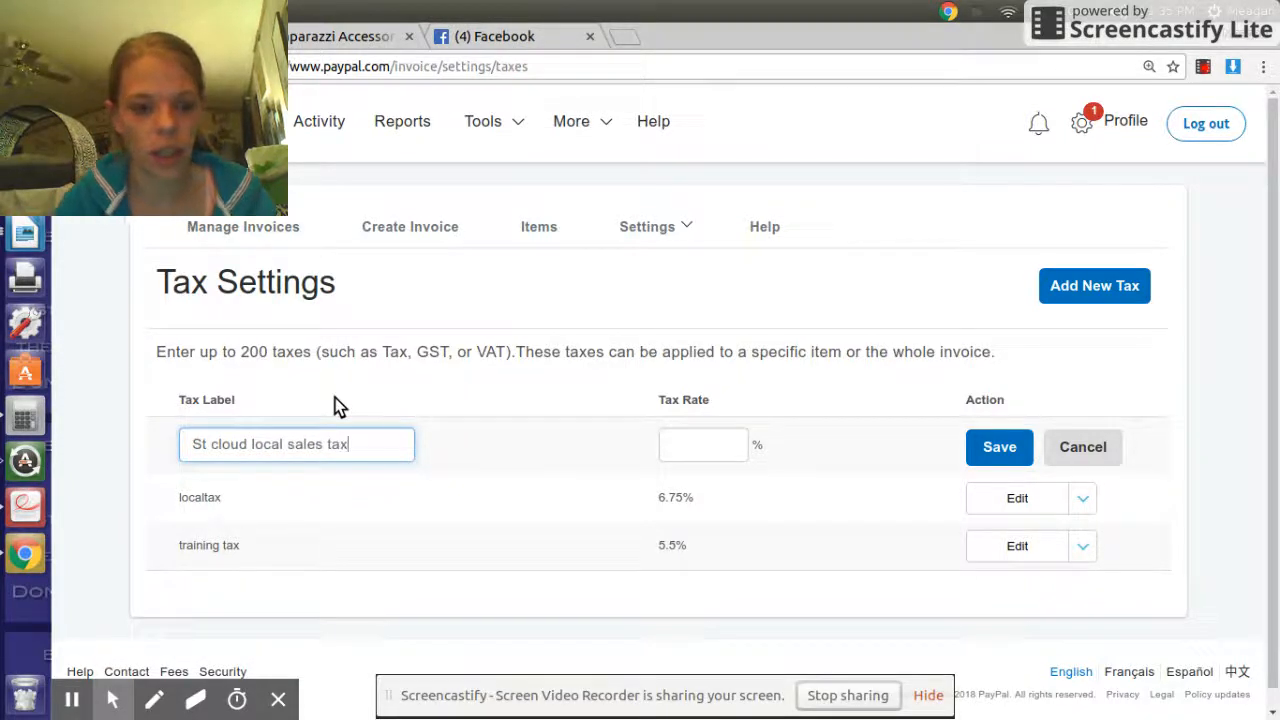
left_click(696, 445)
type("5.5")
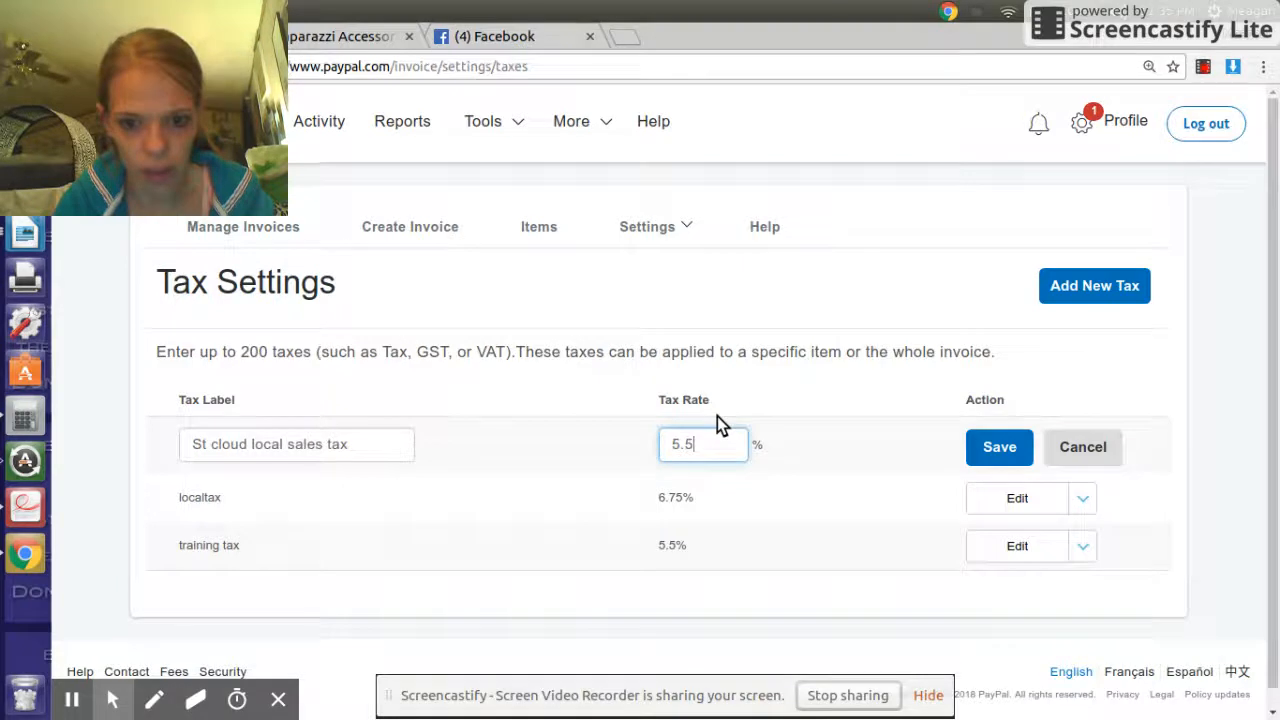
left_click(1016, 454)
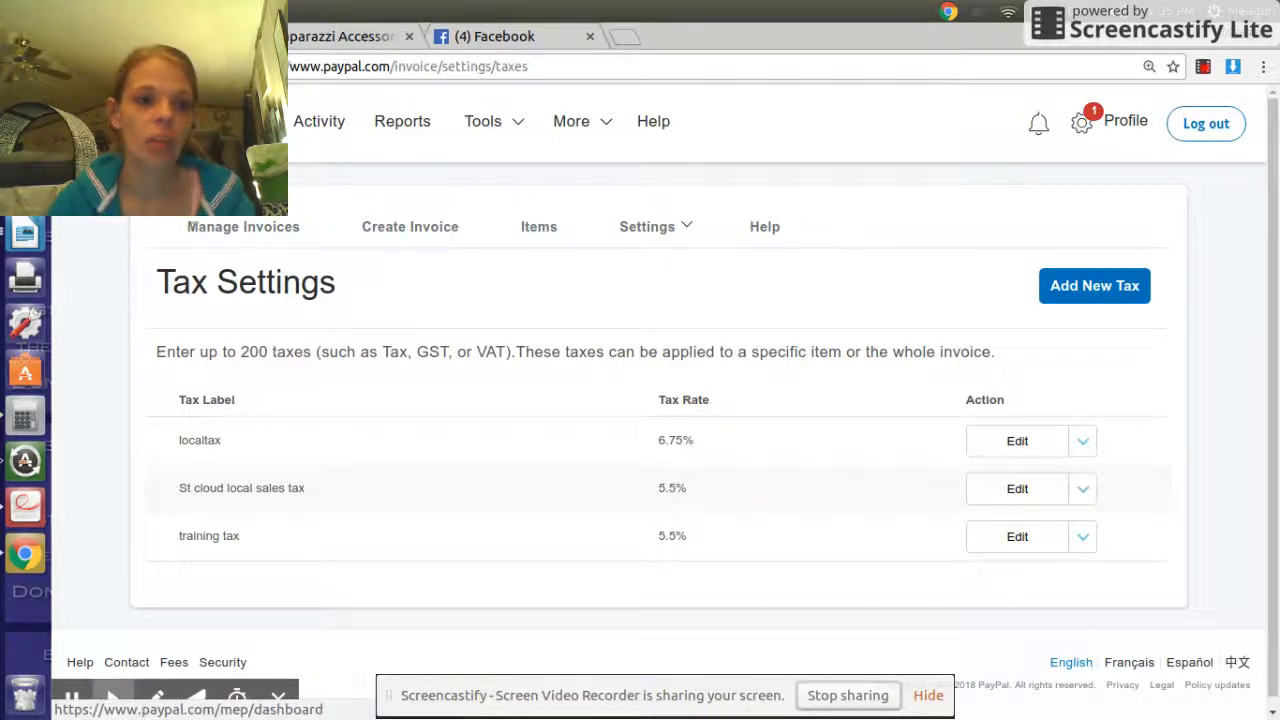
left_click(230, 121)
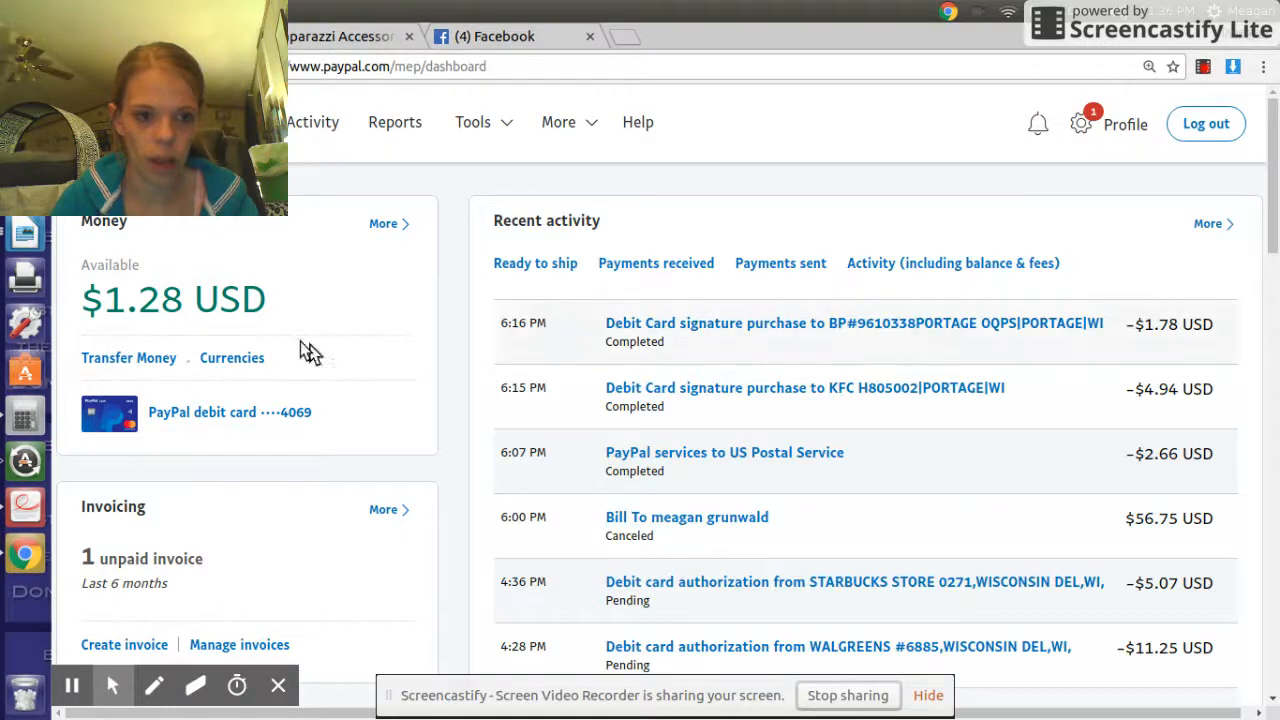
- Start a new invoice and load the 'testing' template from My templates
scroll(283, 410, "down", 4)
left_click(118, 455)
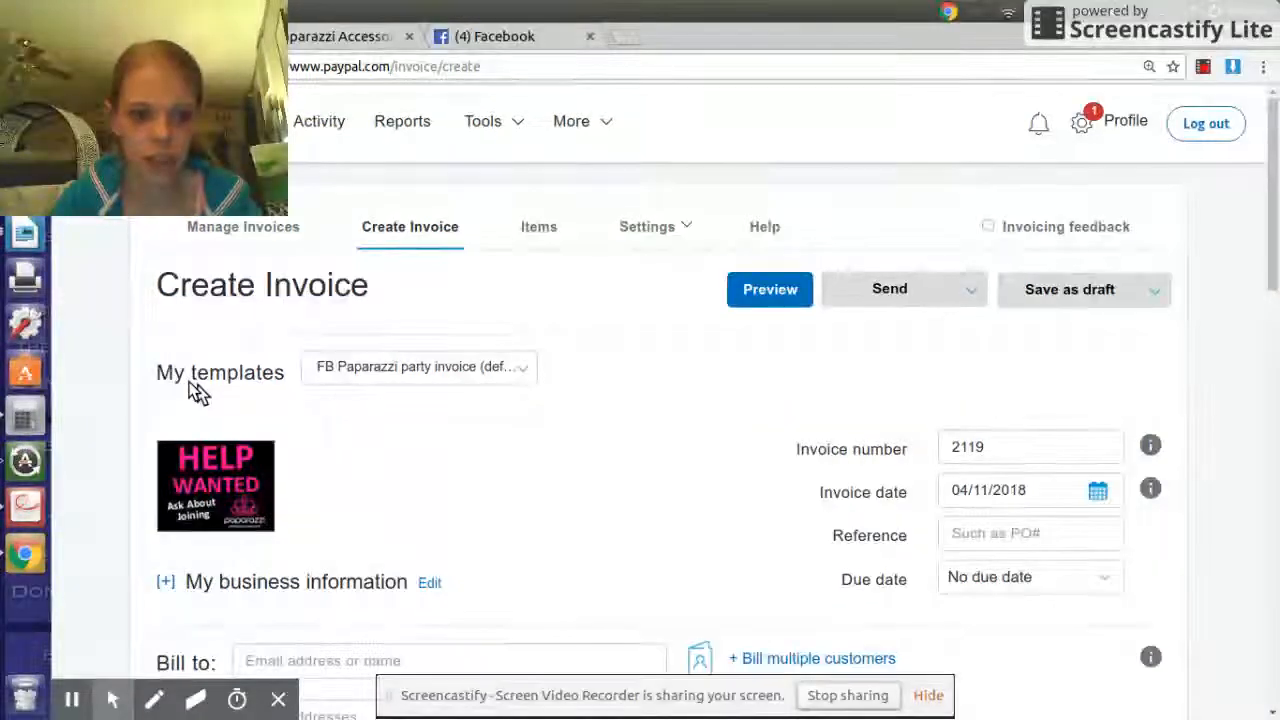
left_click_drag(160, 375, 295, 378)
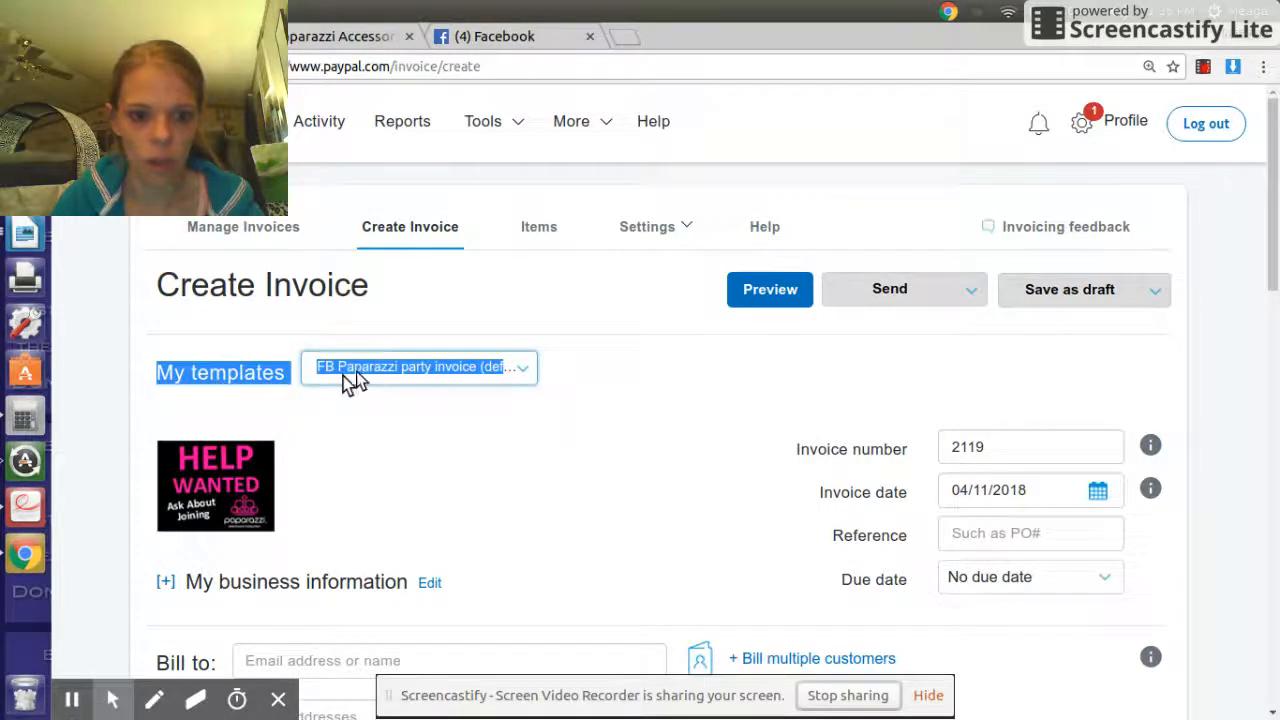
left_click(530, 370)
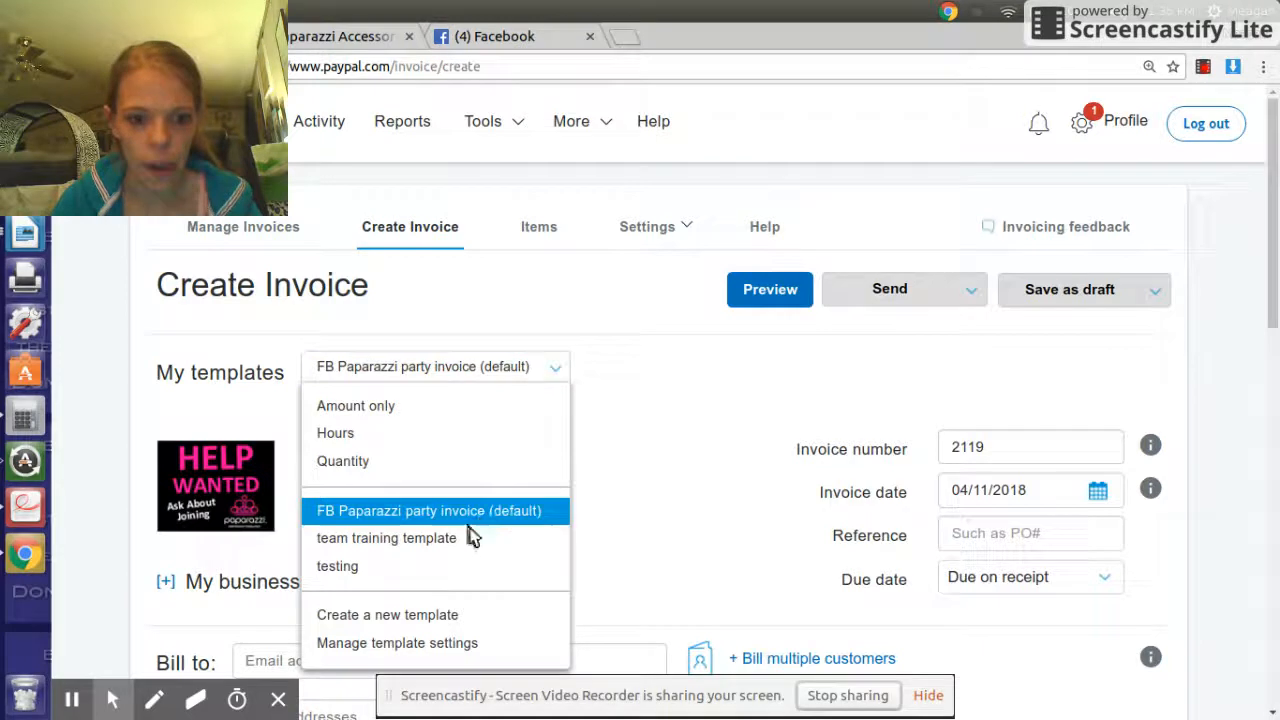
left_click(415, 566)
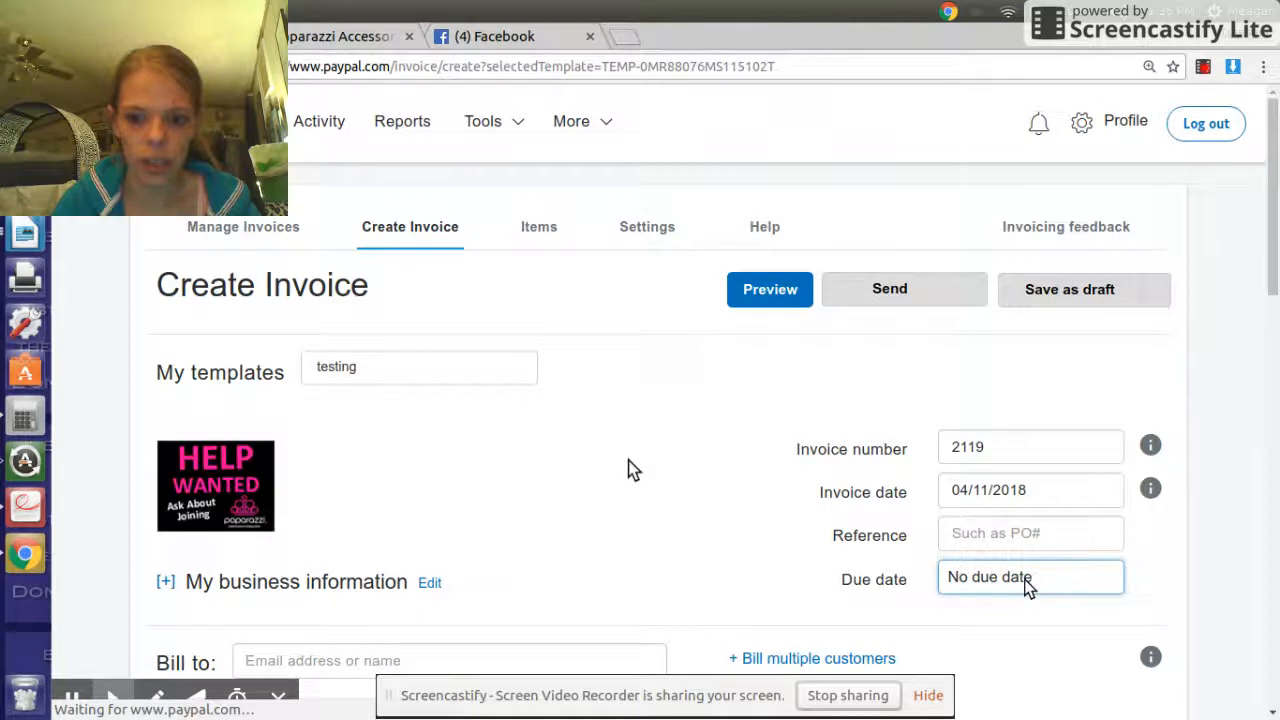
- Set the due date to 'Due on date specified' and pick April 13, 2018
left_click(1019, 576)
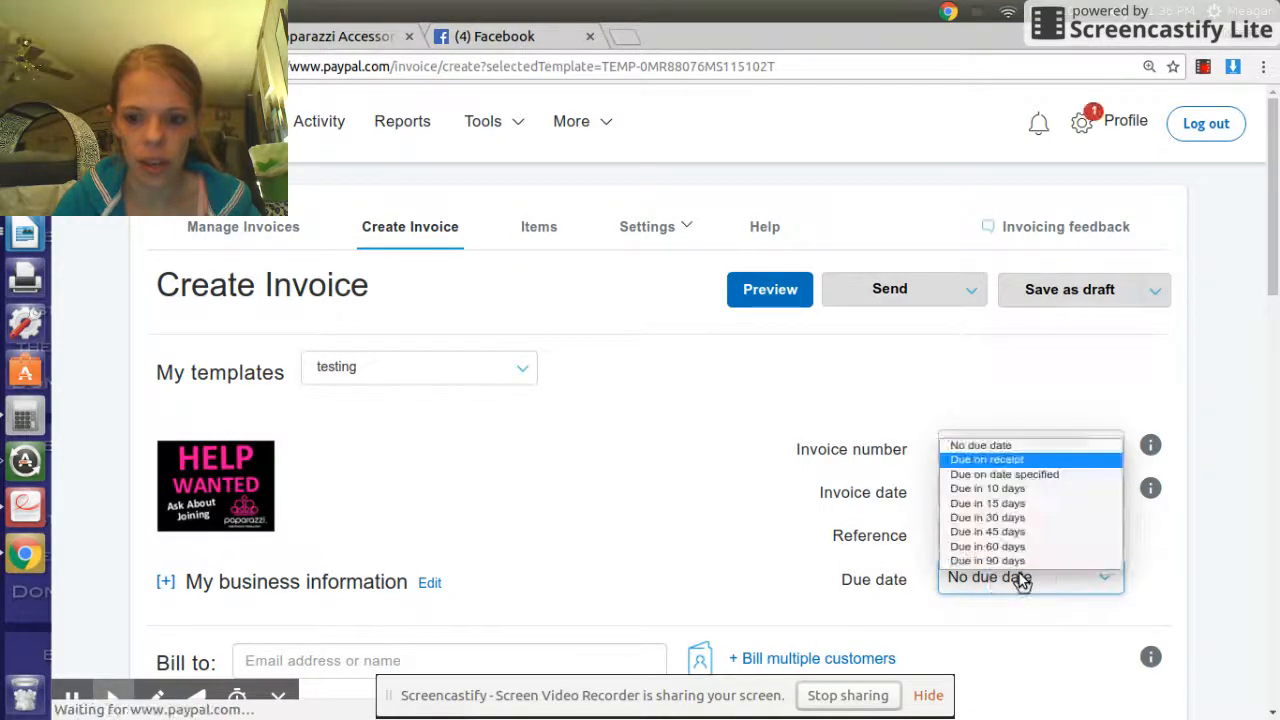
left_click(1021, 580)
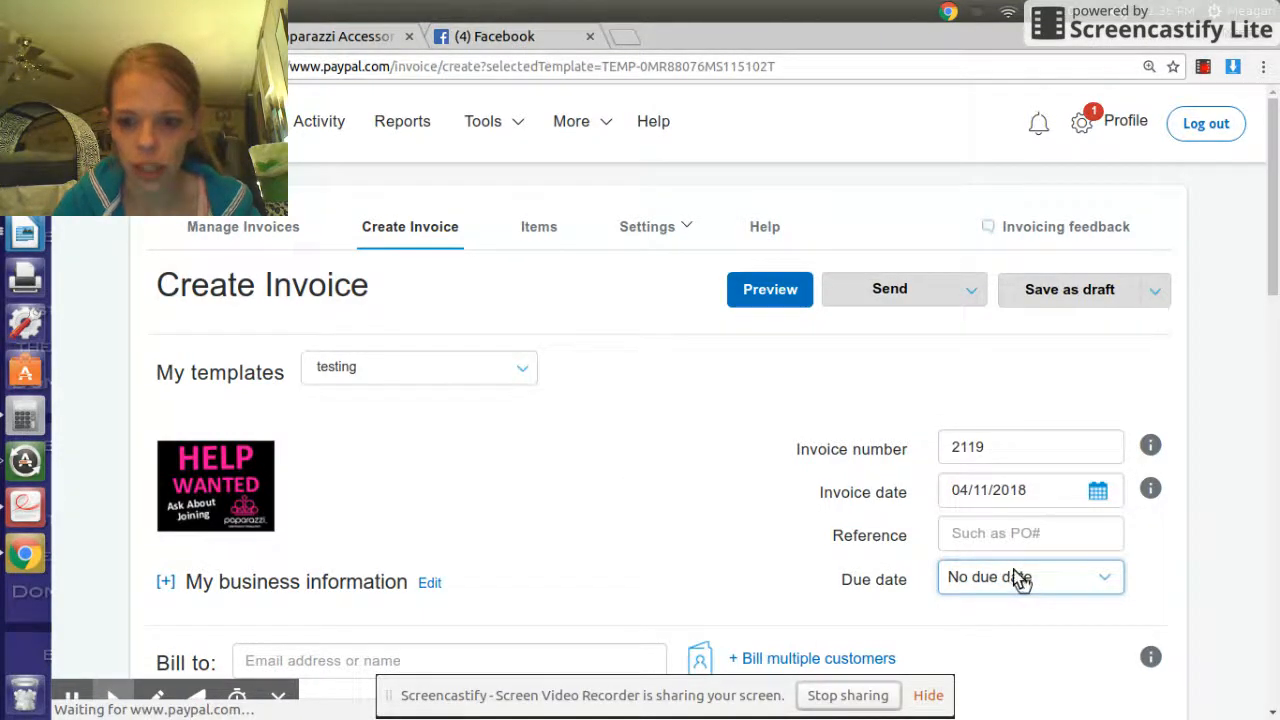
left_click(1020, 575)
left_click(982, 568)
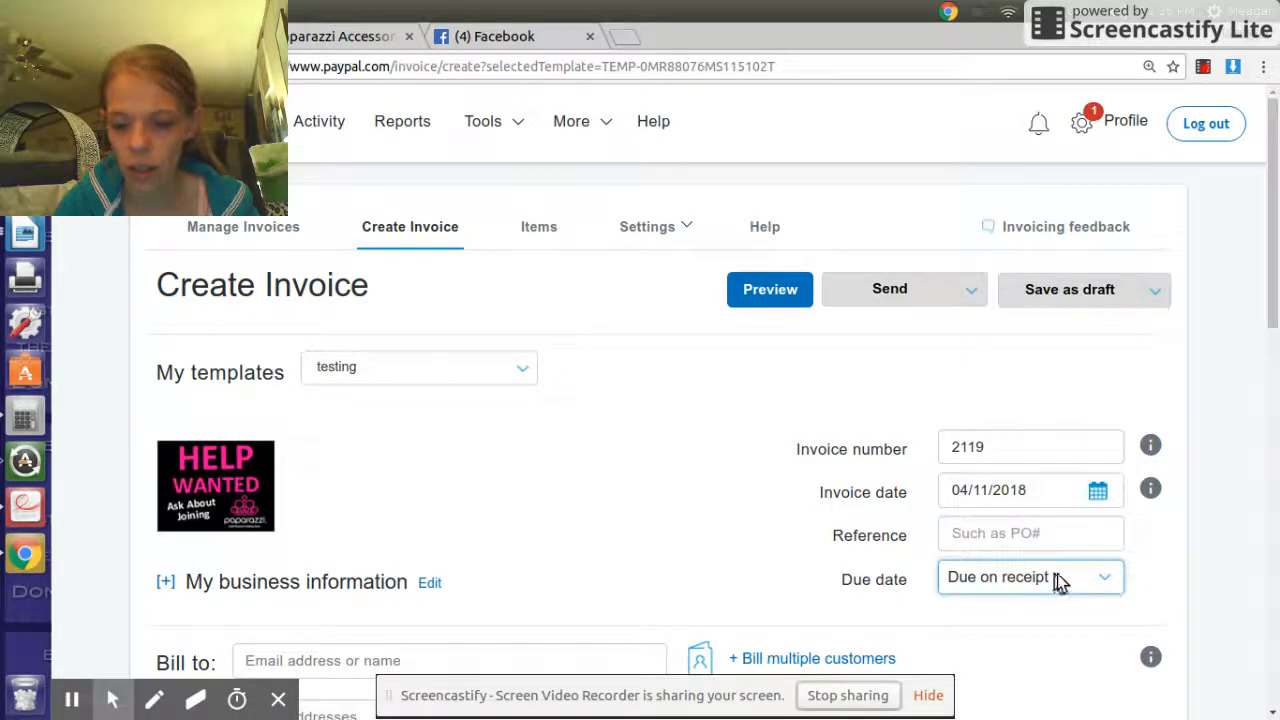
left_click(1108, 590)
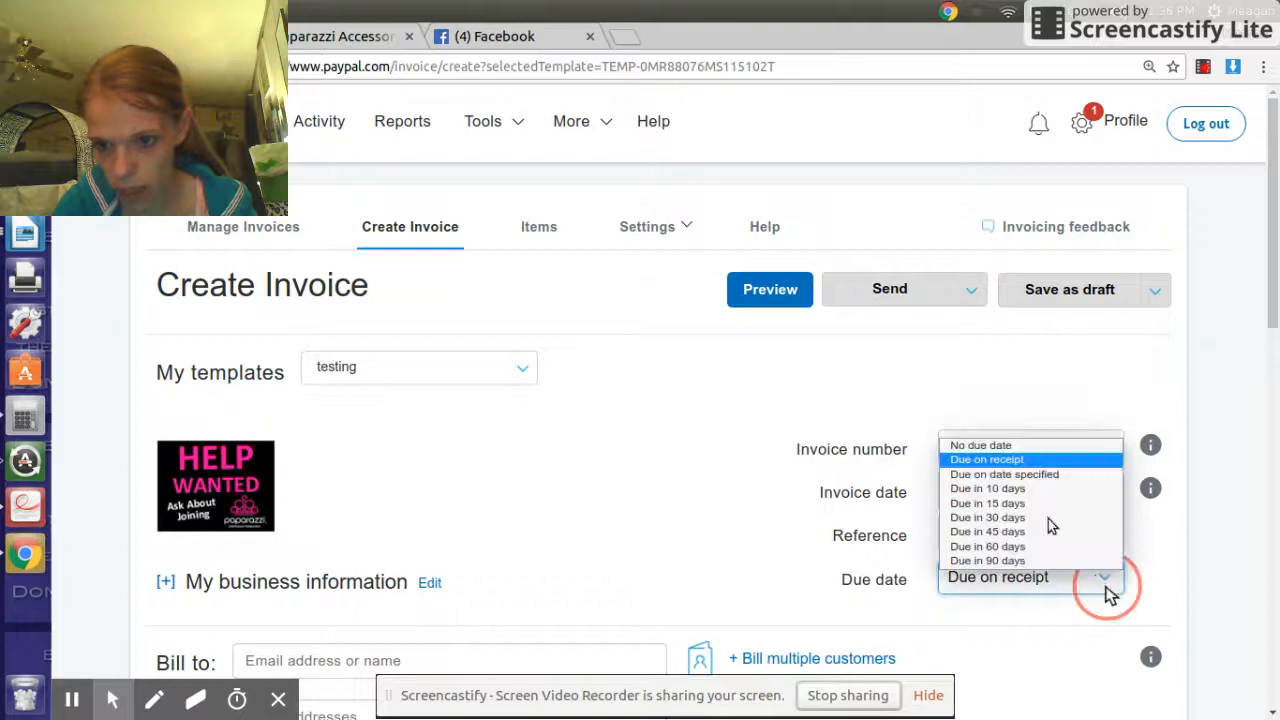
left_click(1054, 475)
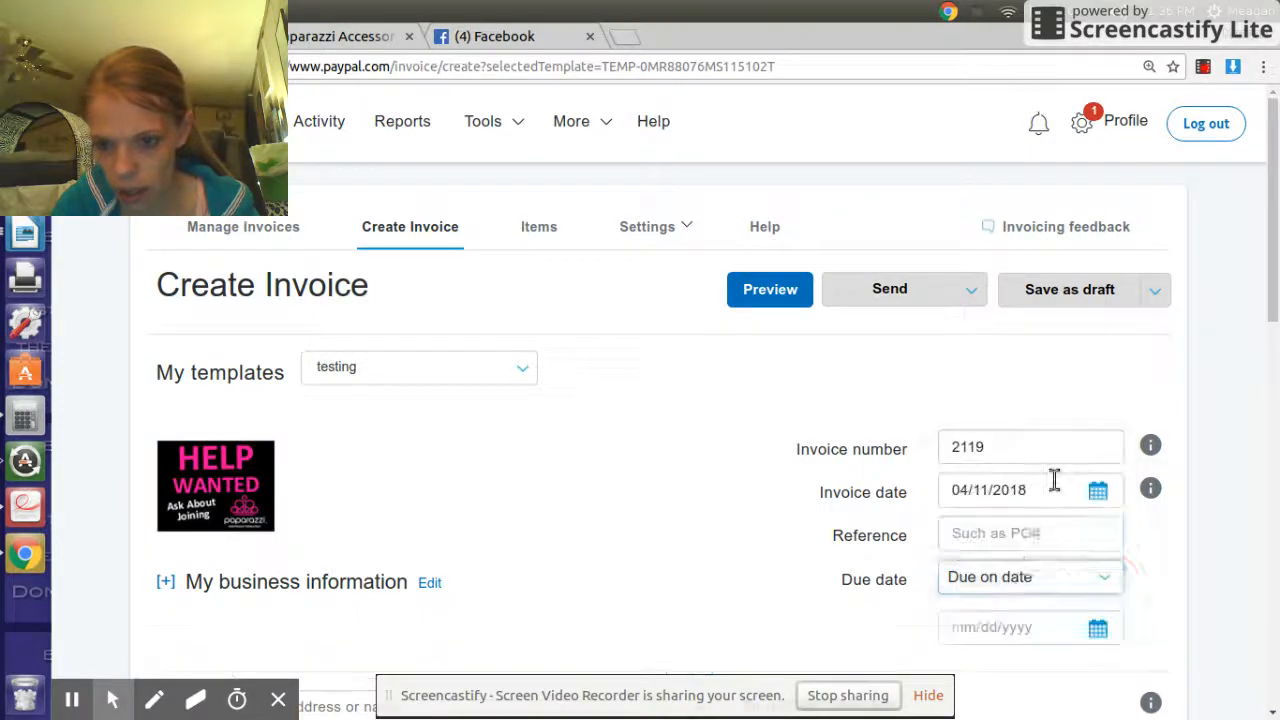
left_click(1099, 626)
scroll(1100, 625, "down", 3)
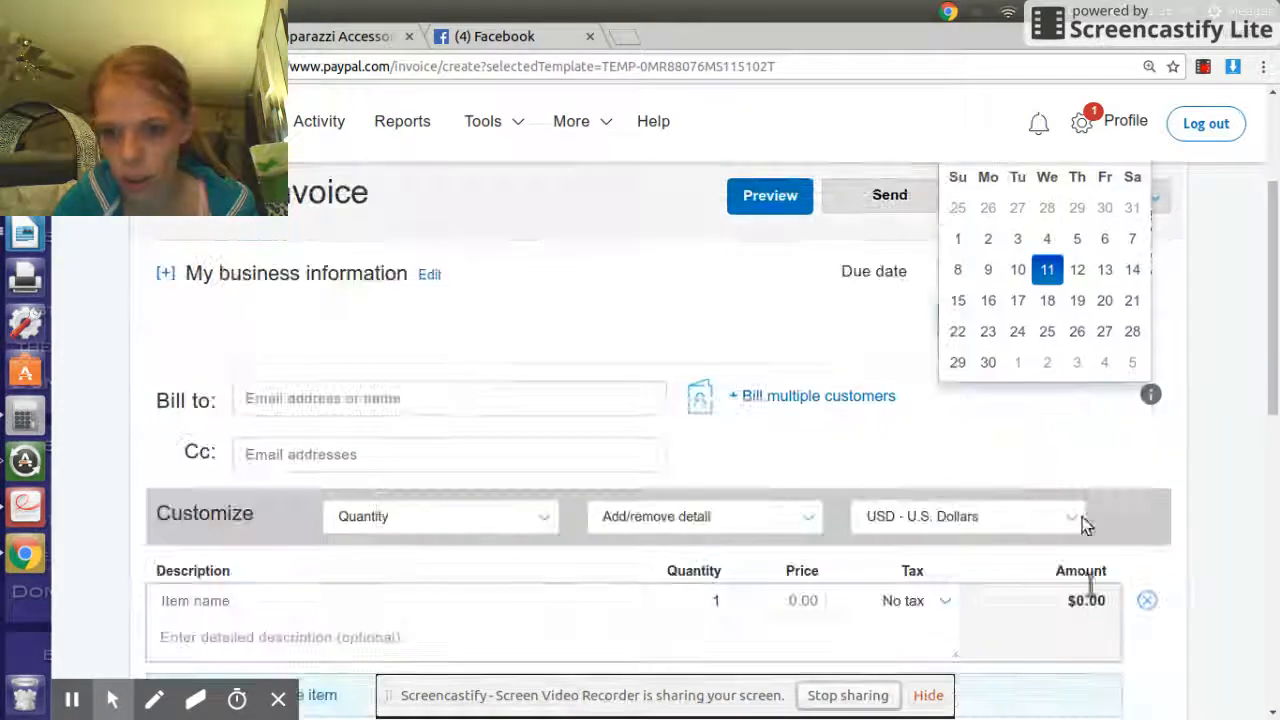
left_click(1105, 270)
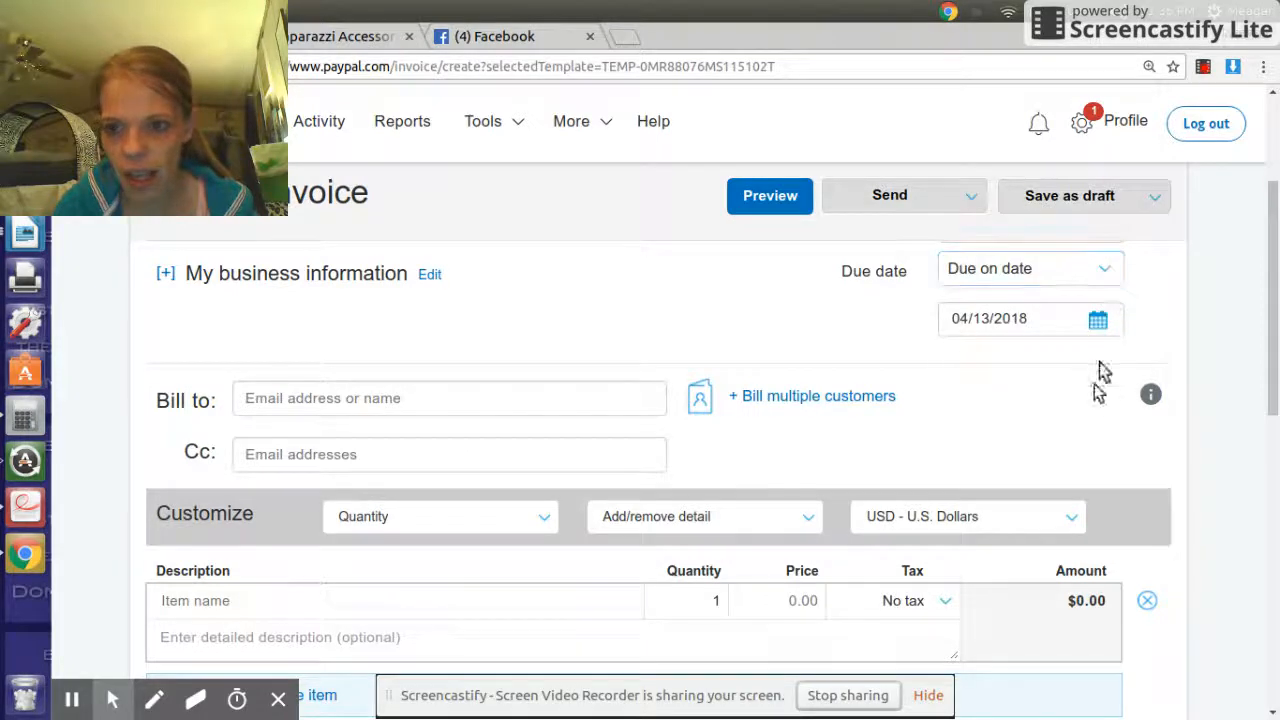
- Bill the invoice to the saved business contact and start adding their address
left_click(341, 398)
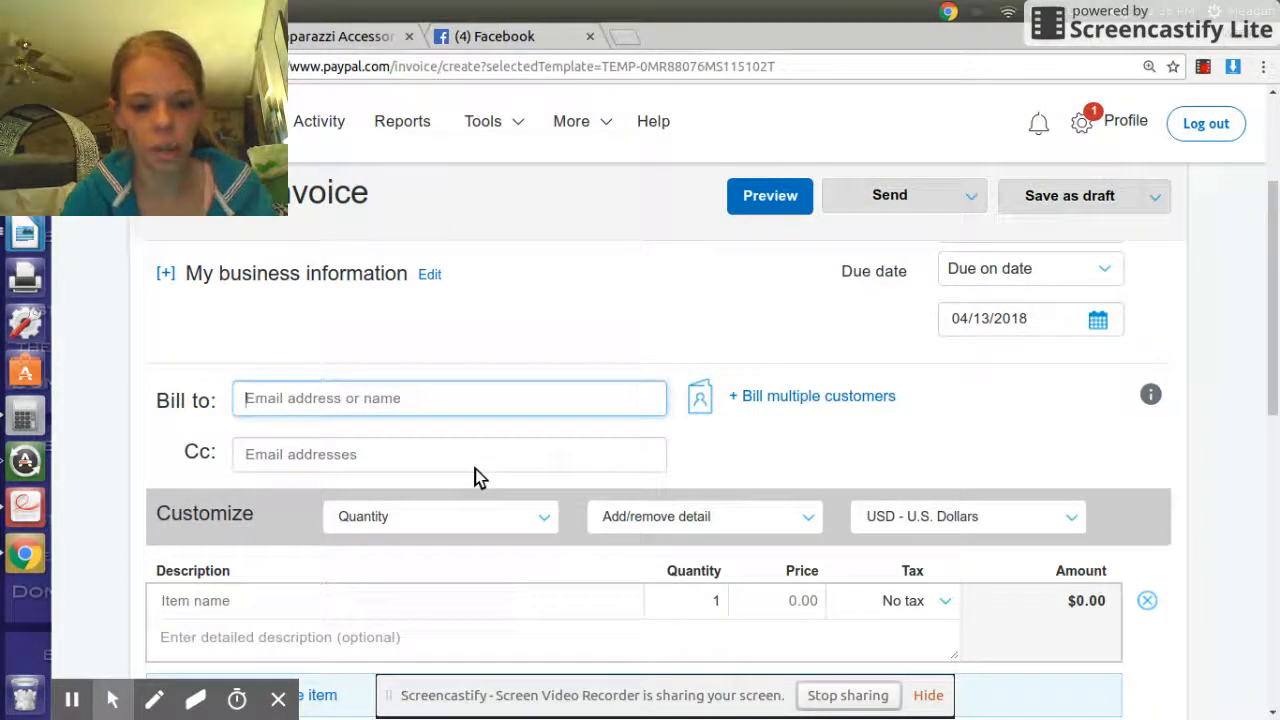
type("meaga")
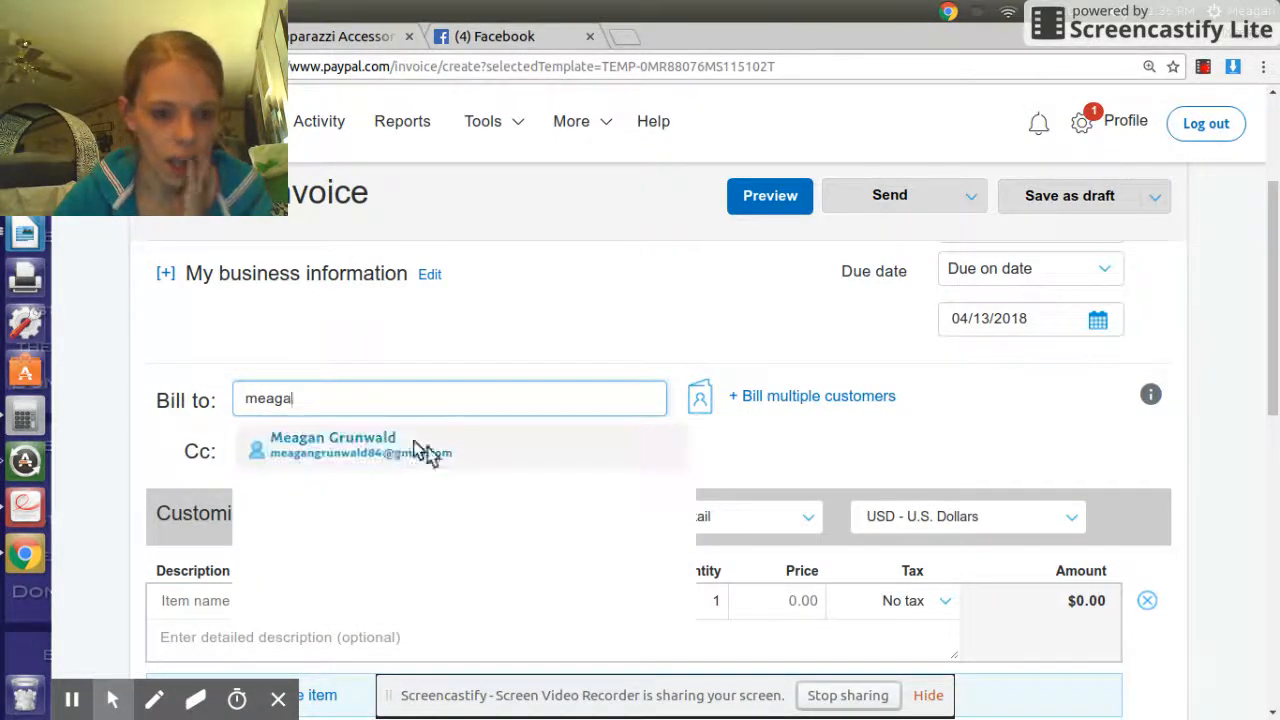
left_click(380, 440)
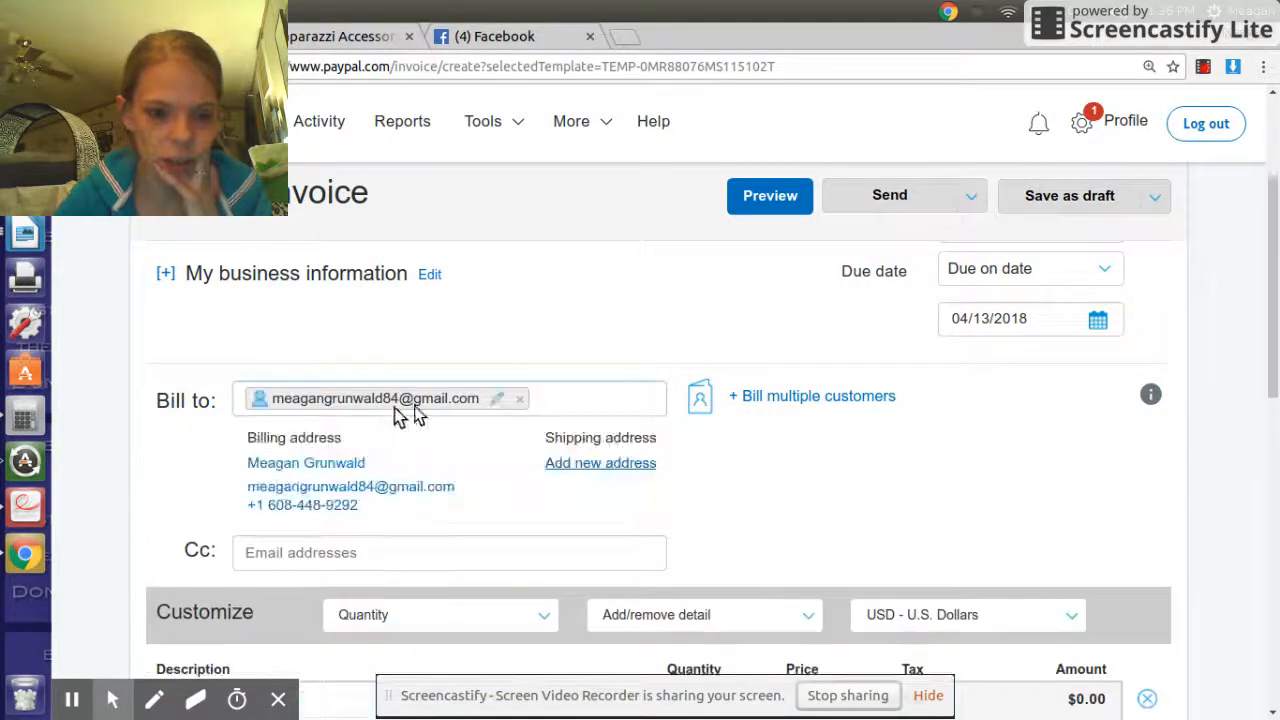
left_click(519, 401)
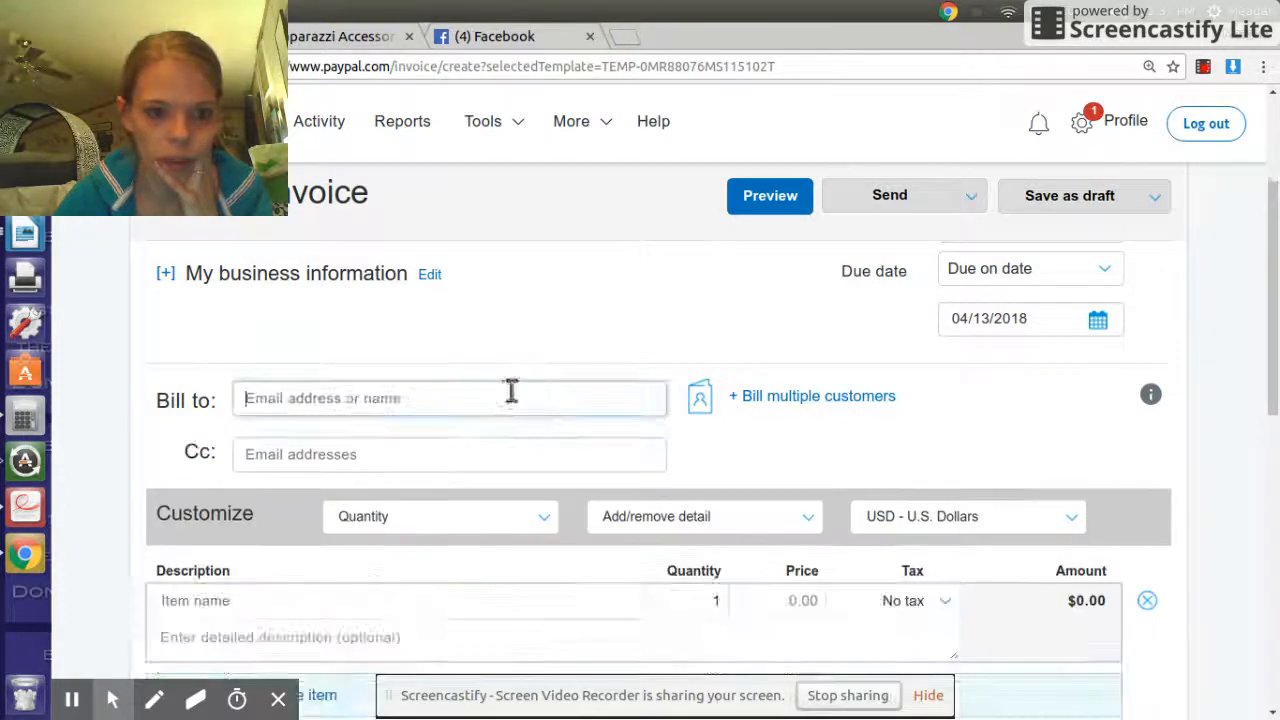
type("julie")
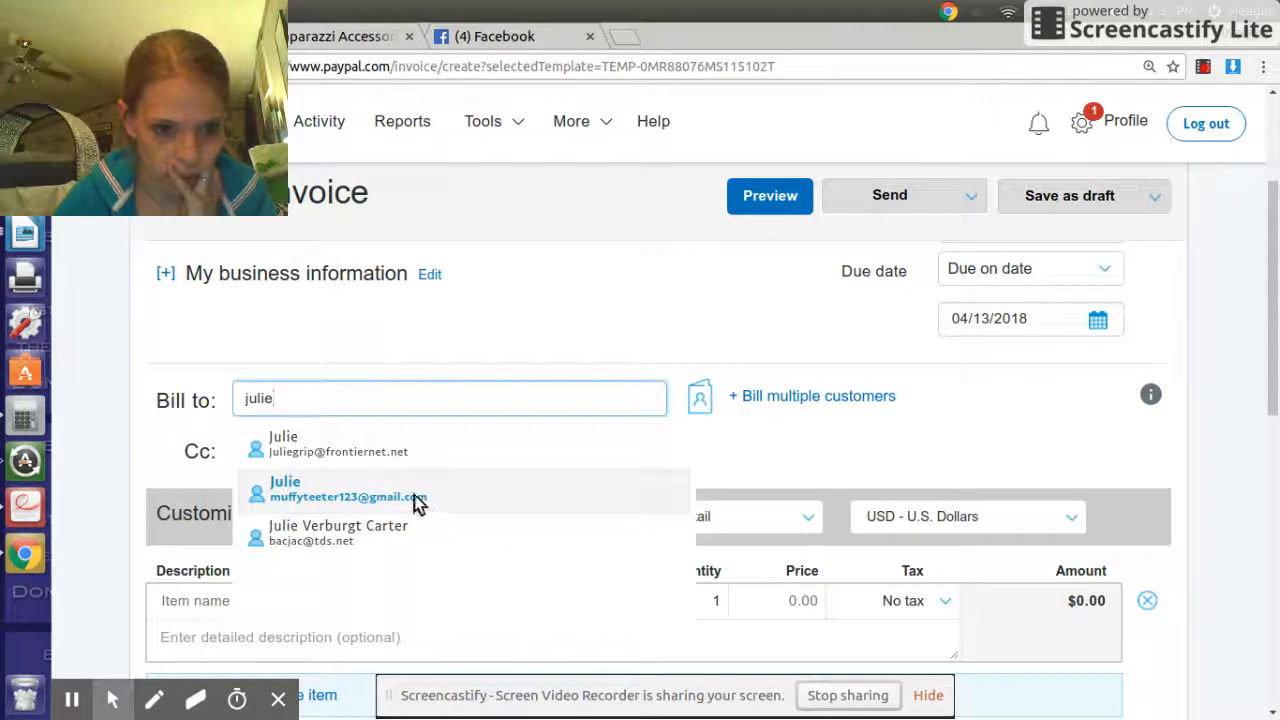
left_click_drag(346, 400, 214, 400)
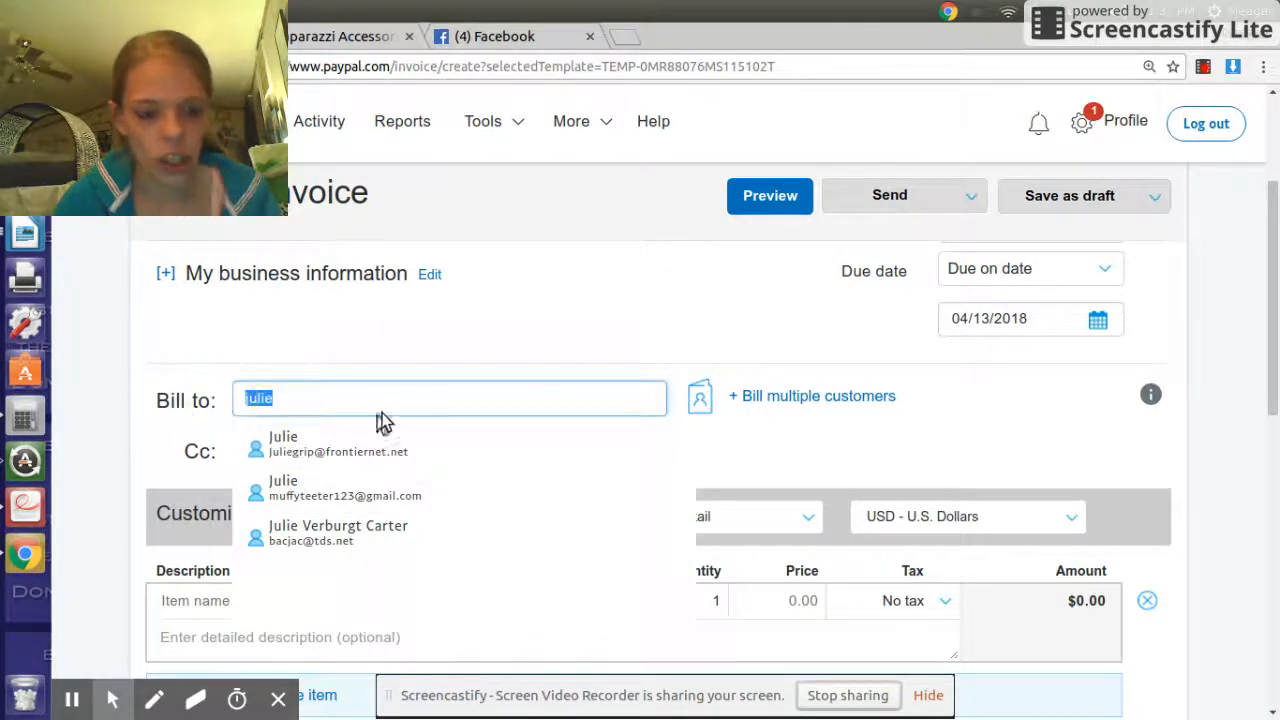
type("bil")
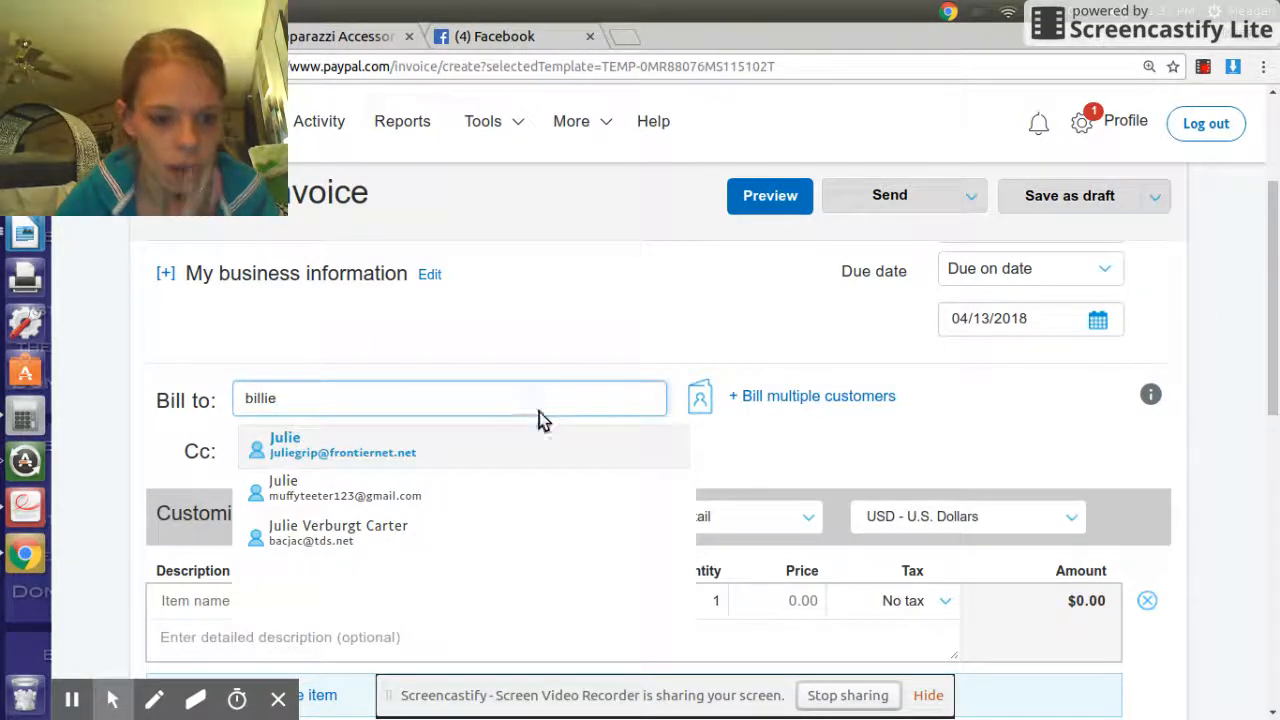
left_click(378, 447)
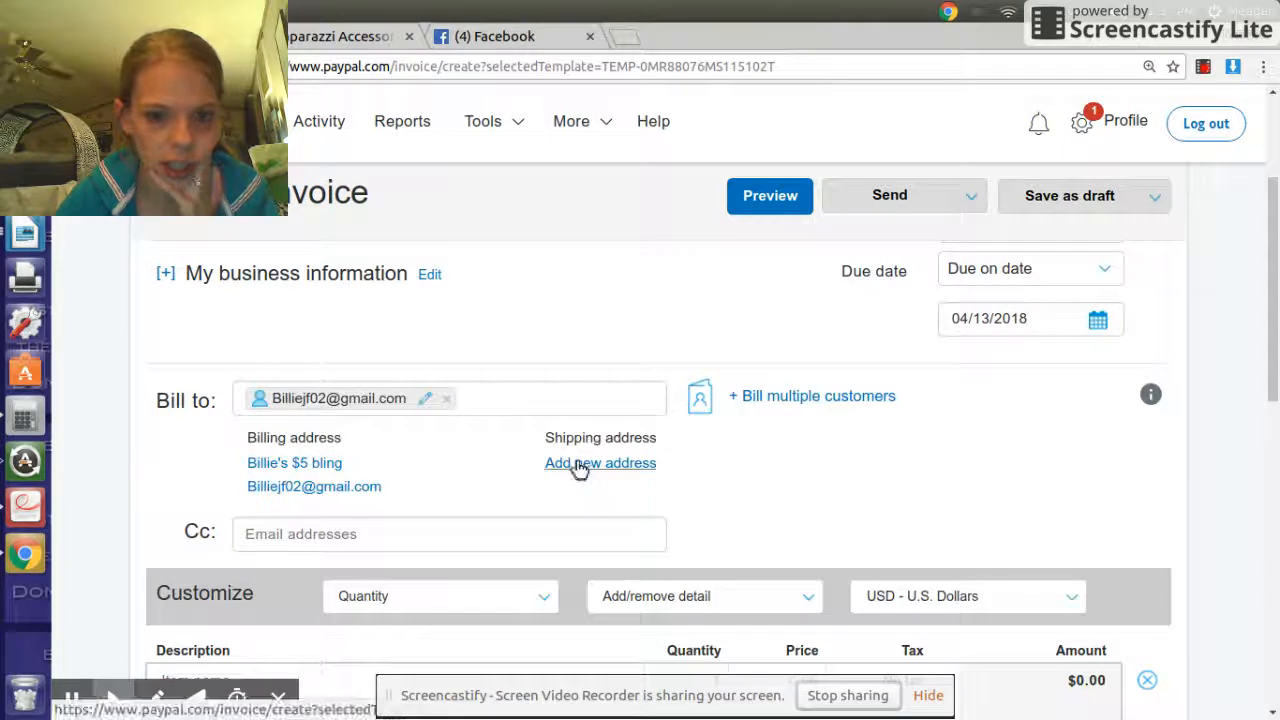
left_click(574, 464)
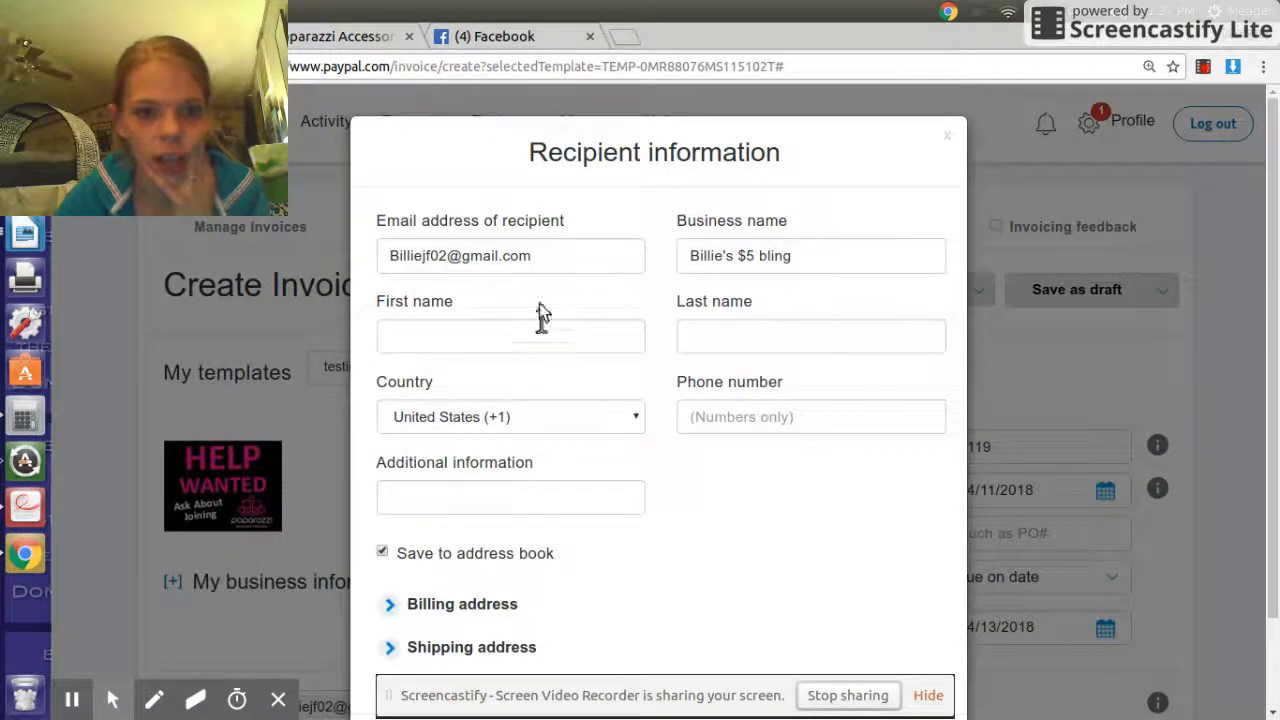
- Close the Recipient information dialog without saving
left_click(543, 256)
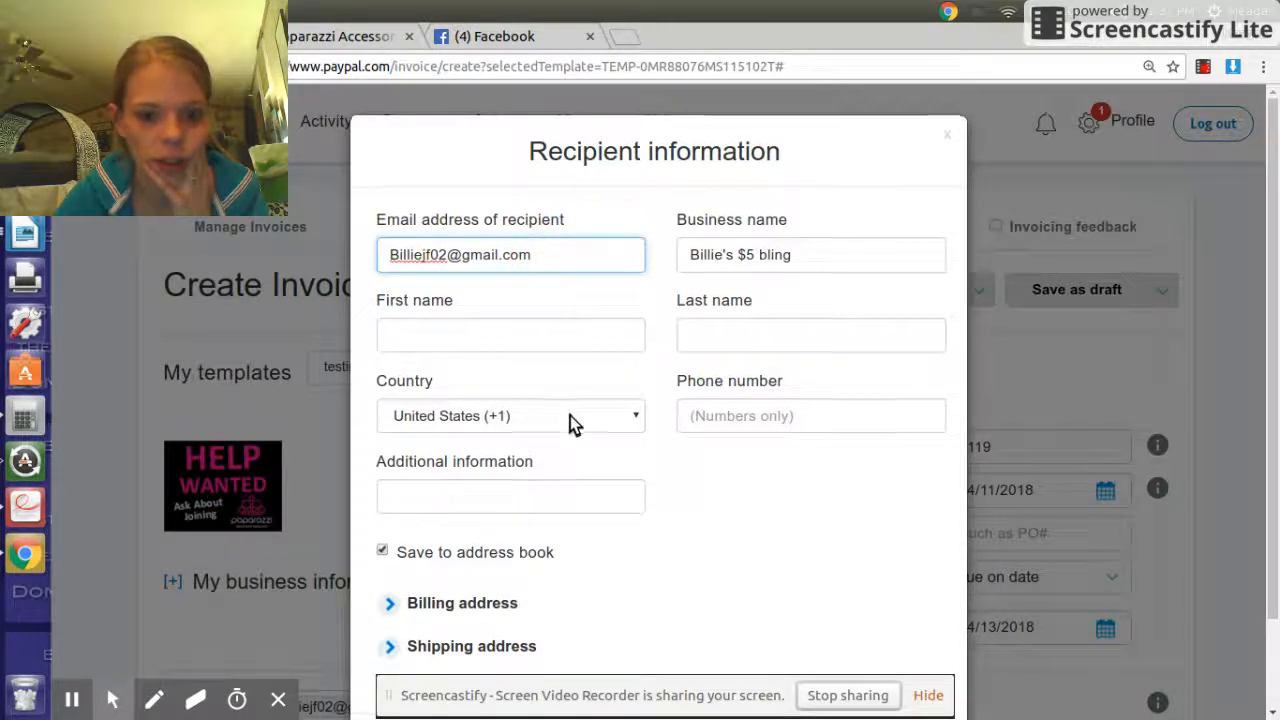
scroll(570, 415, "down", 2)
scroll(562, 412, "up", 2)
scroll(560, 436, "down", 2)
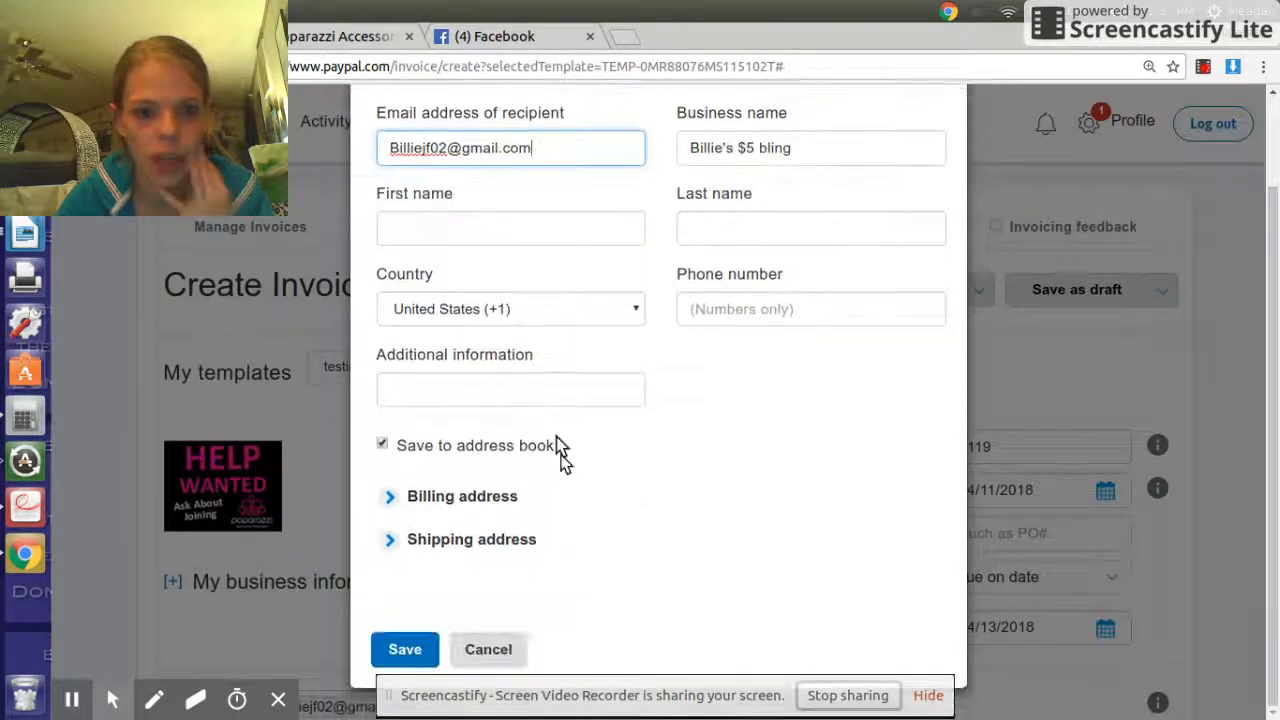
left_click(488, 649)
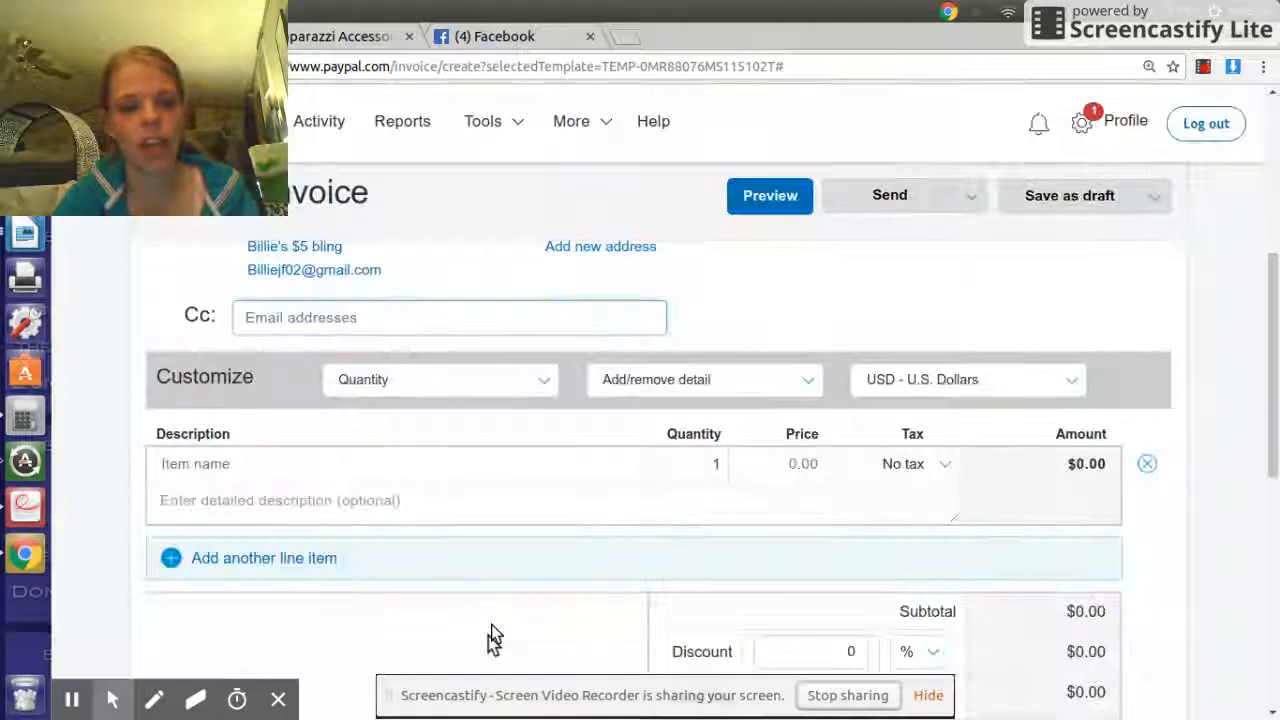
- Replace the Bill to recipient with another saved contact picked from the suggestions
scroll(565, 313, "up", 1)
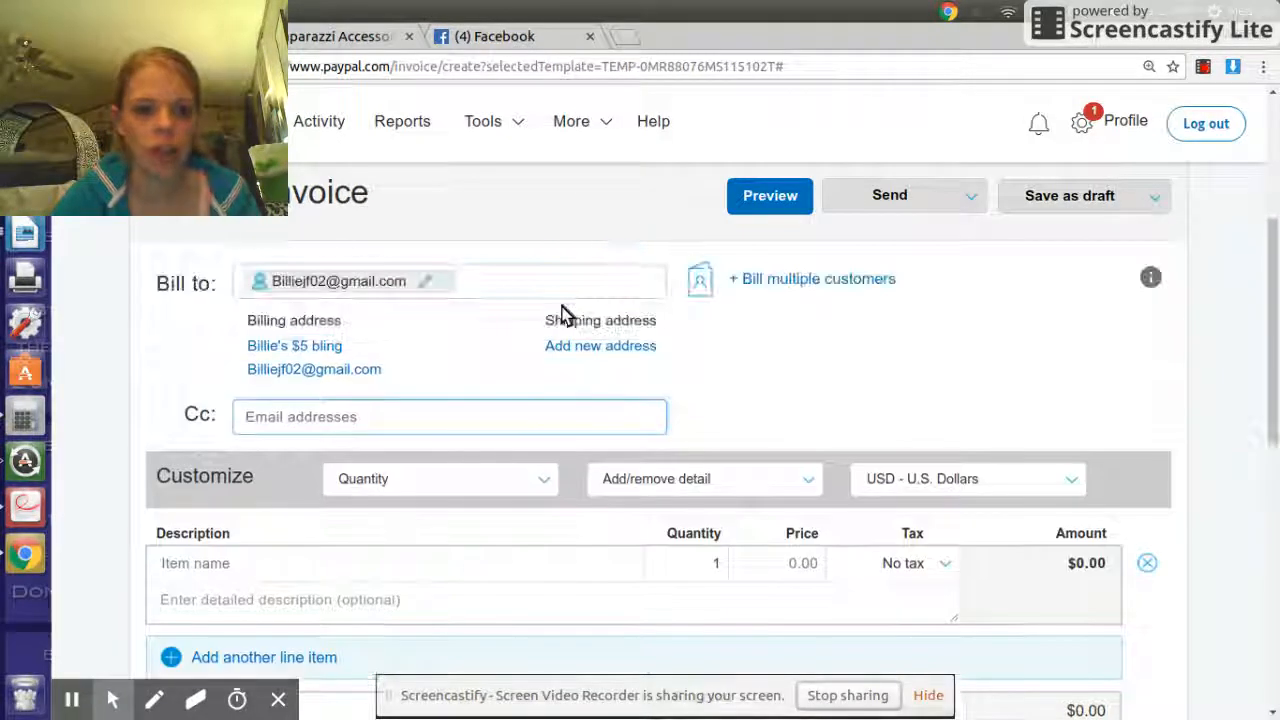
left_click(445, 282)
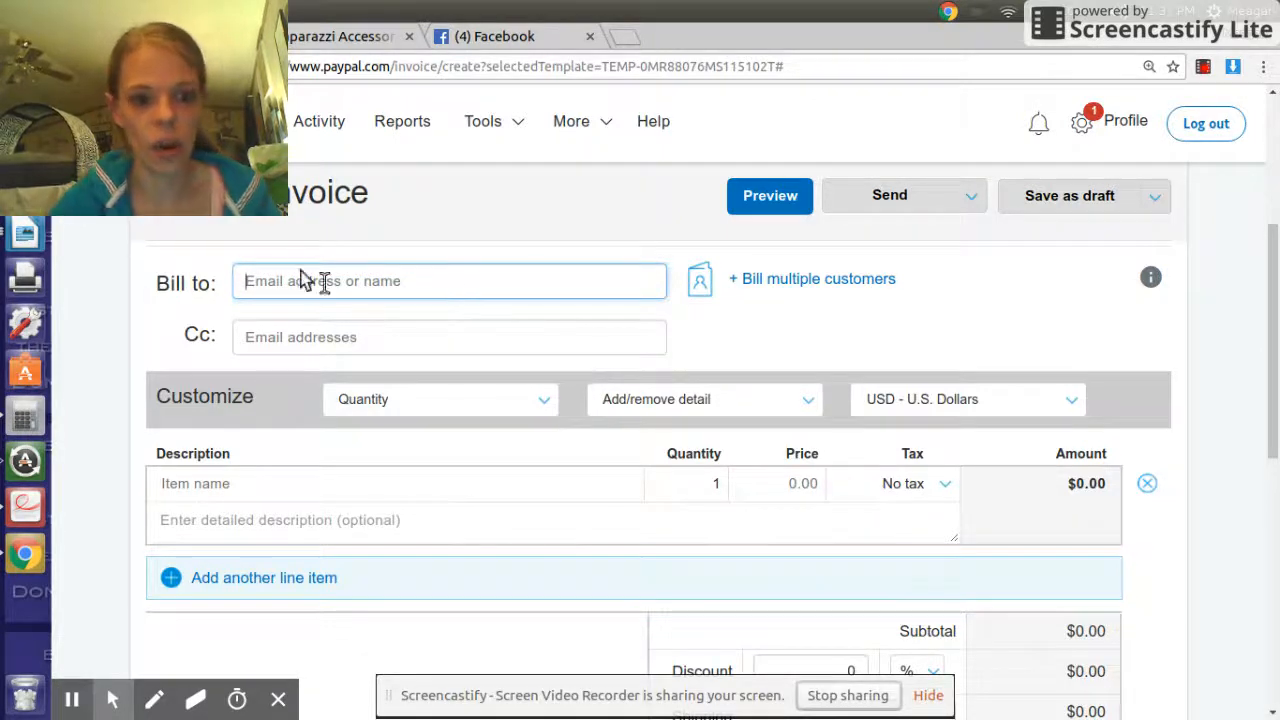
type("me")
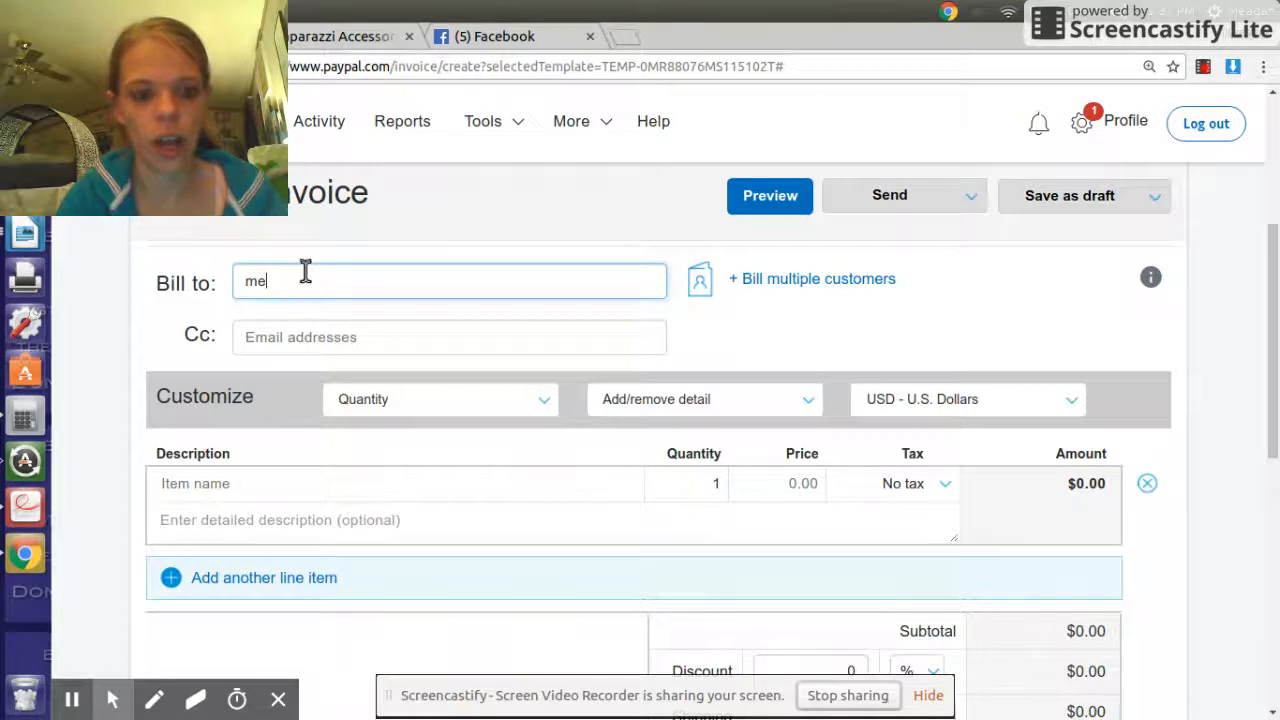
type("agan")
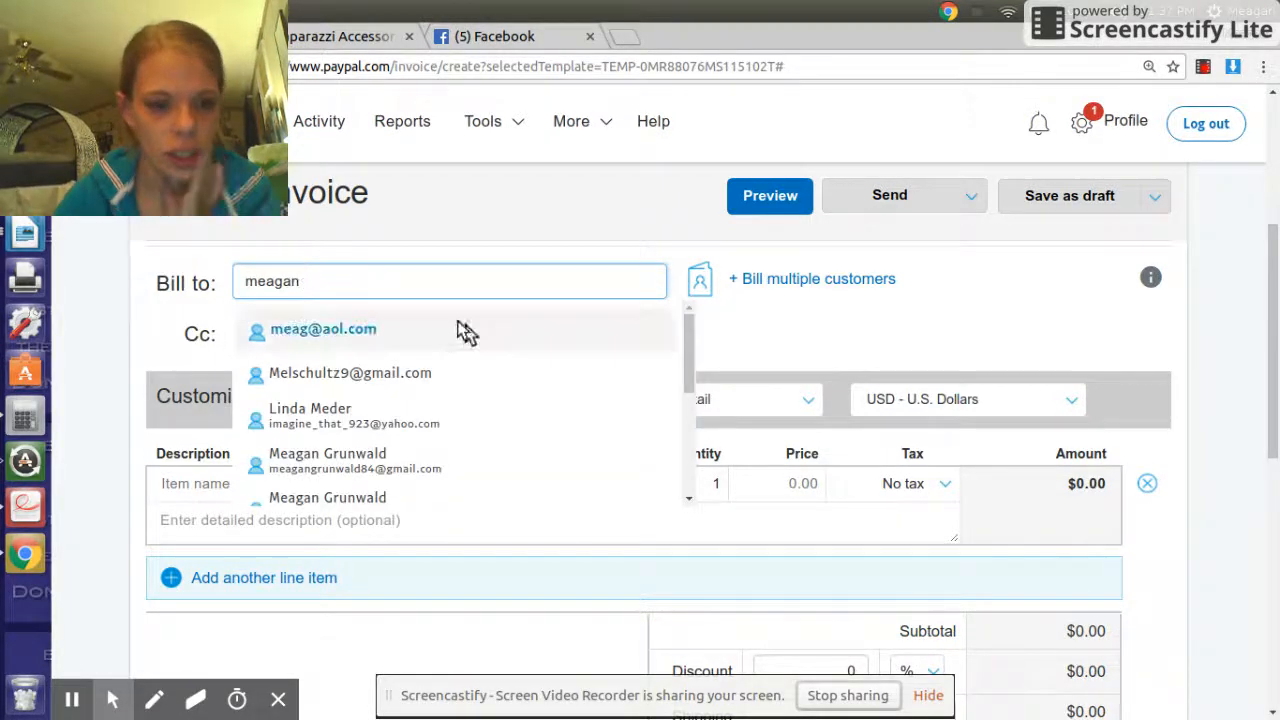
left_click(357, 334)
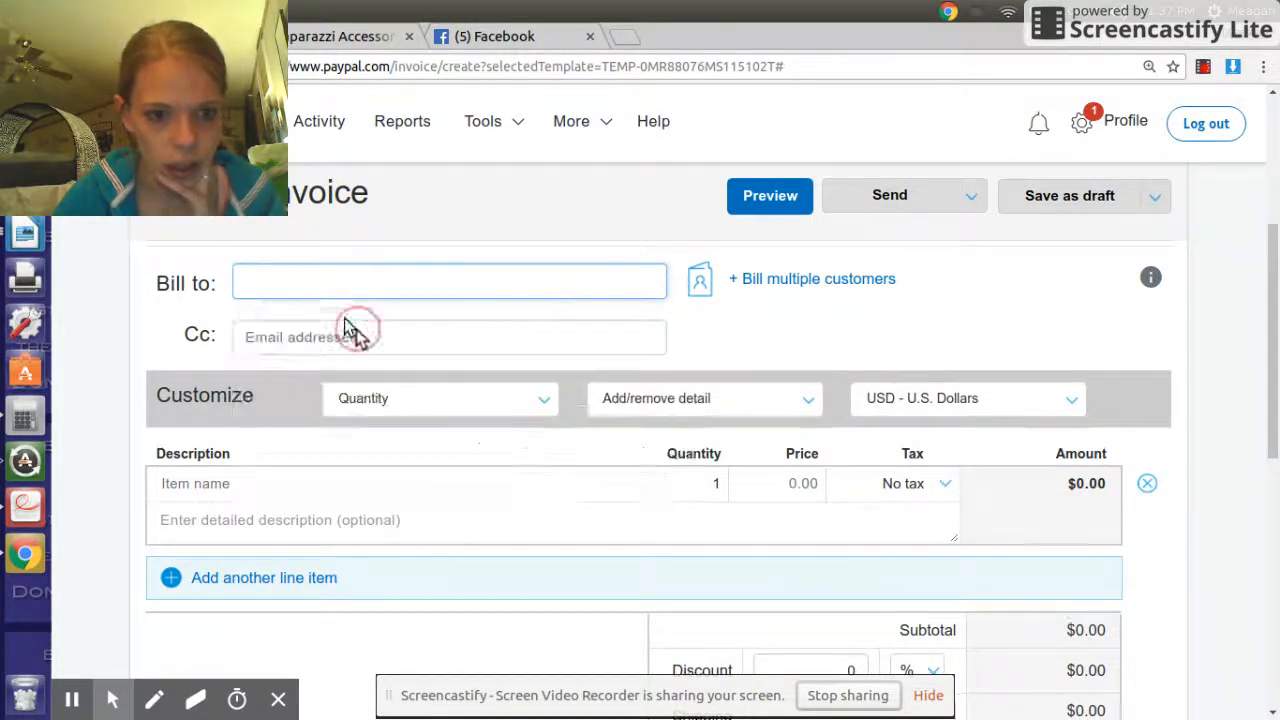
- Enter the first item '10 pieces list of )' with quantity 10 at $5.00
left_click(231, 484)
type("10 pieces")
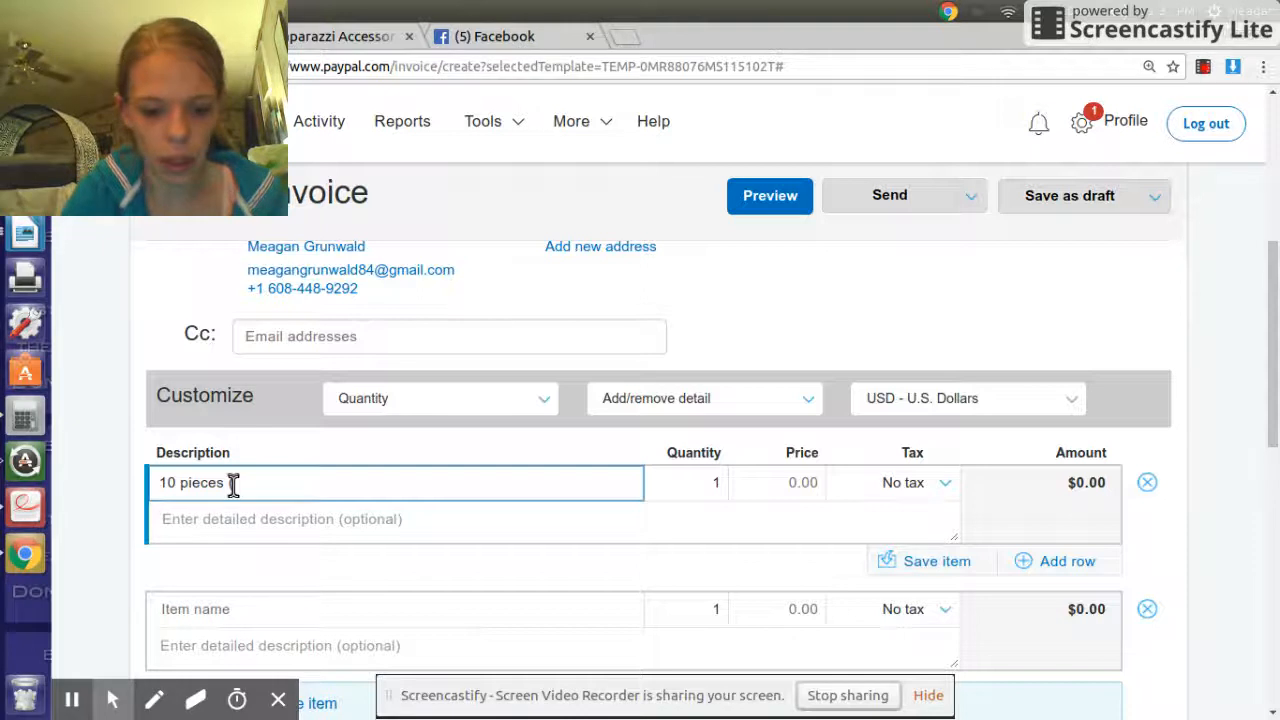
type(" list of items by name is below")
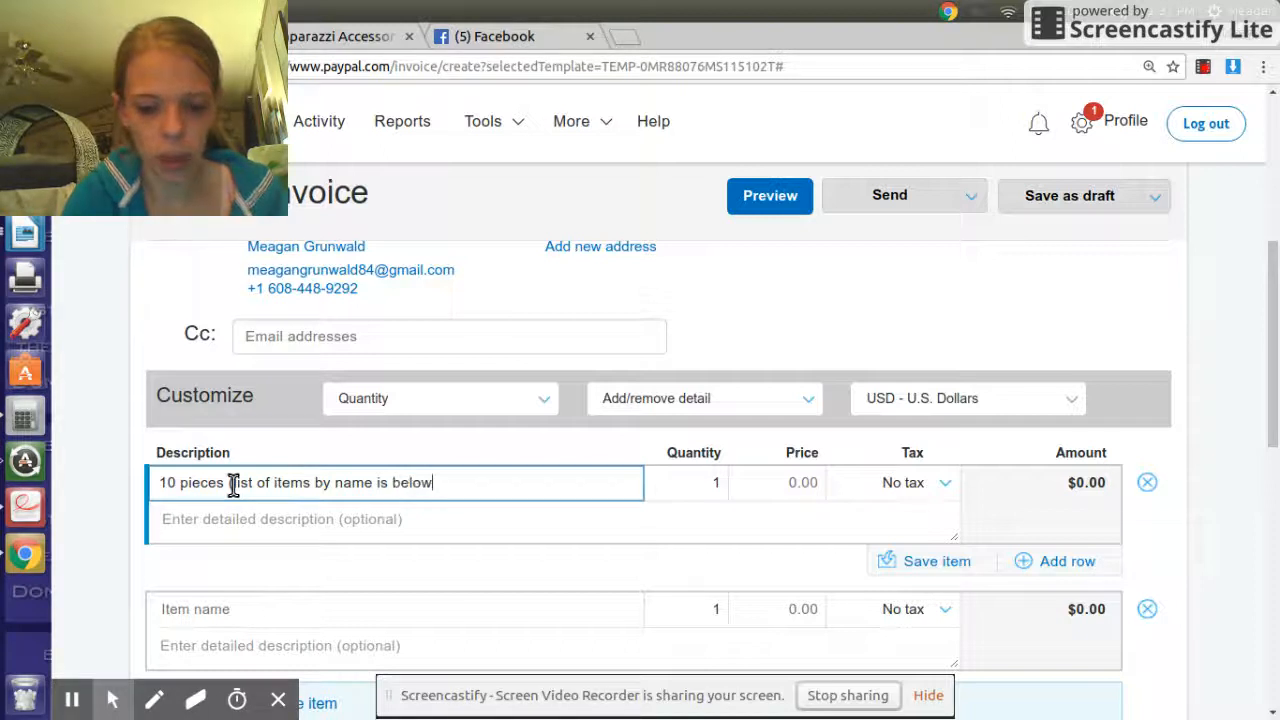
type(")")
double_click(722, 484)
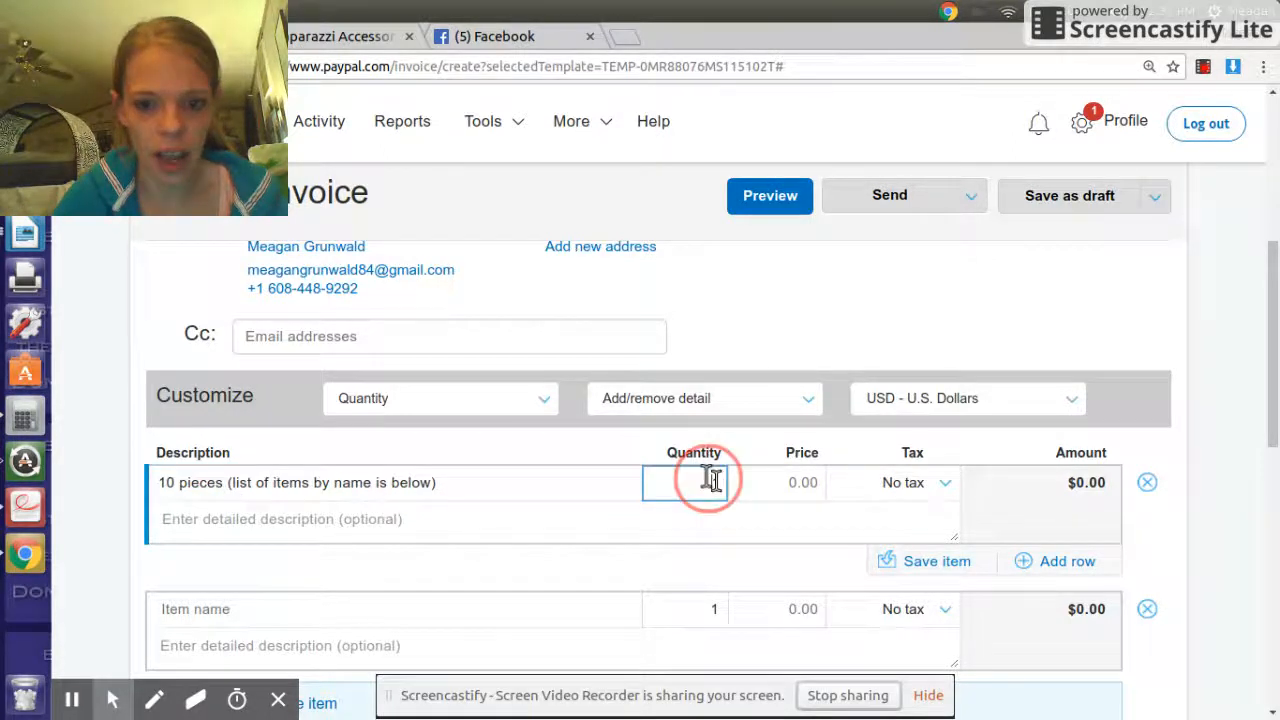
type("0")
left_click(785, 484)
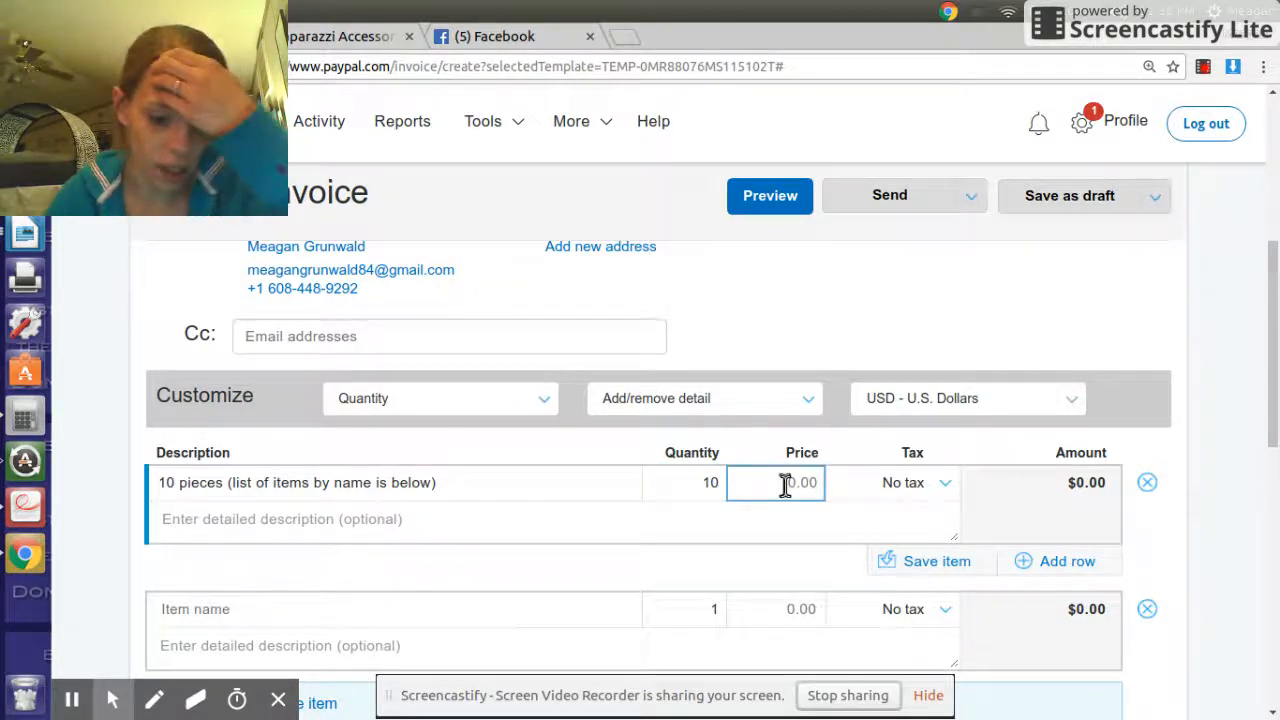
type("5.00")
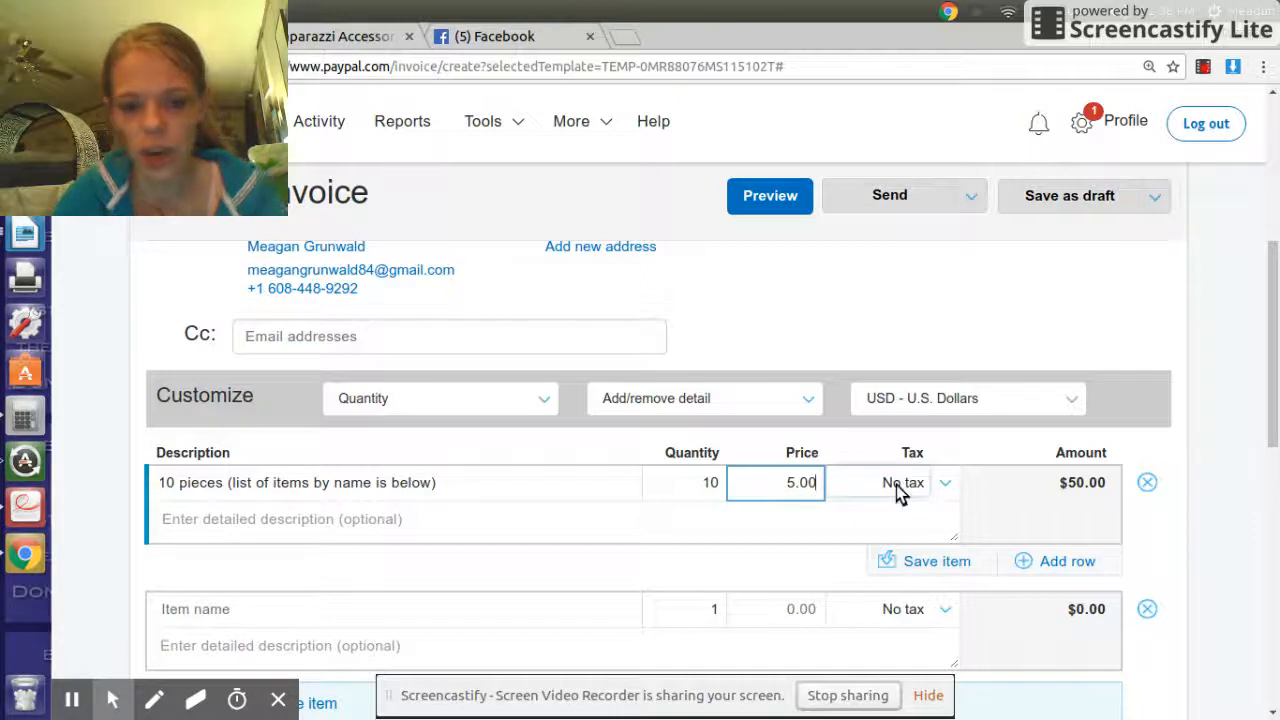
- Apply St cloud local sales tax (5.5%) to the item, making the total $52.75
left_click(896, 485)
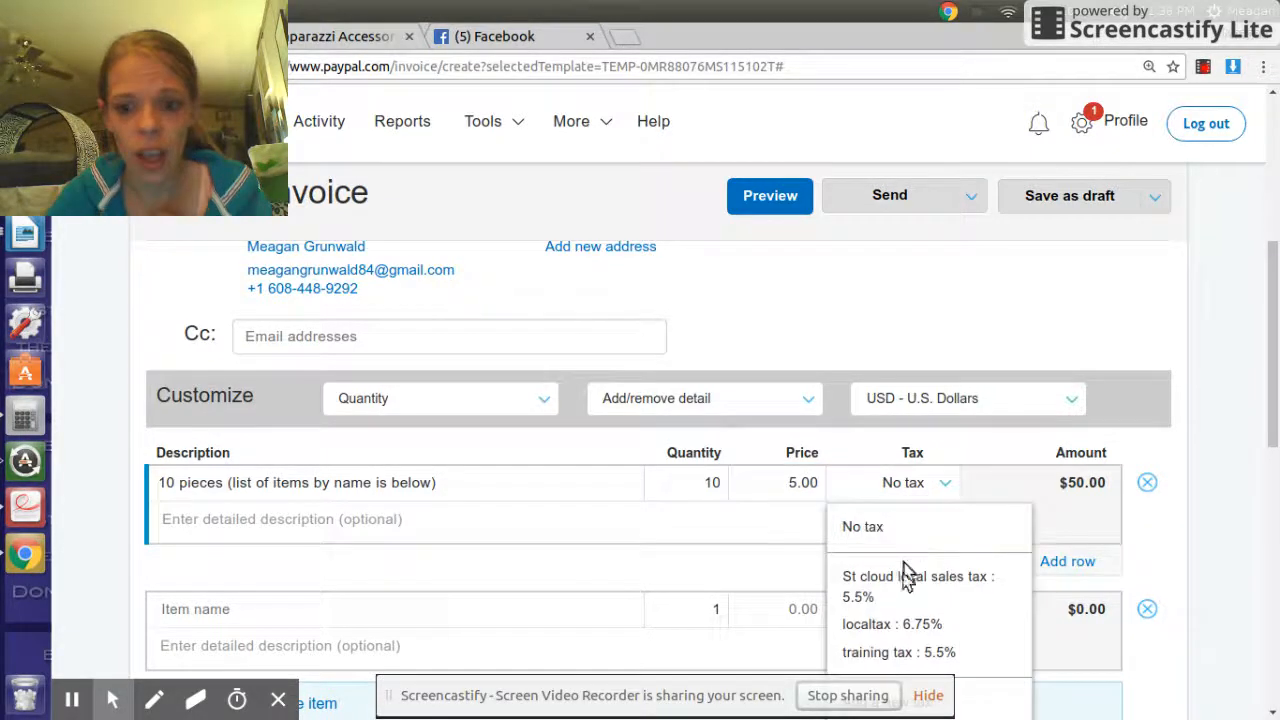
left_click(885, 493)
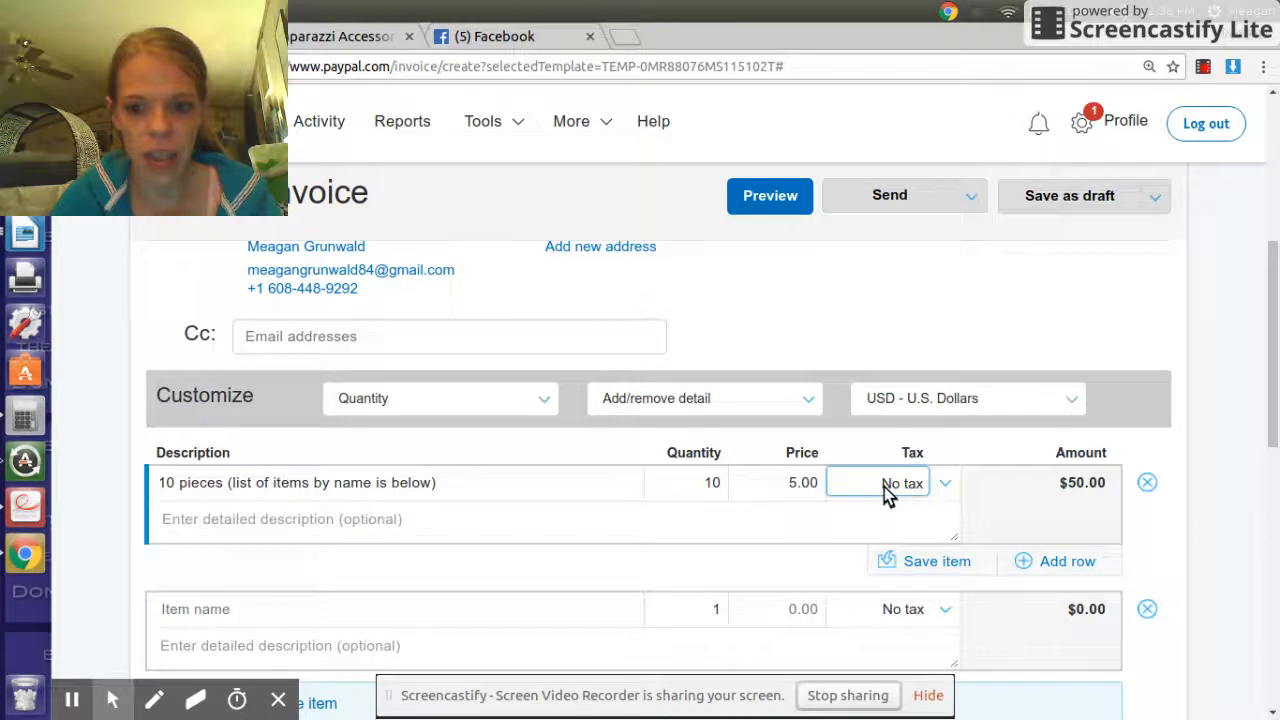
left_click(887, 491)
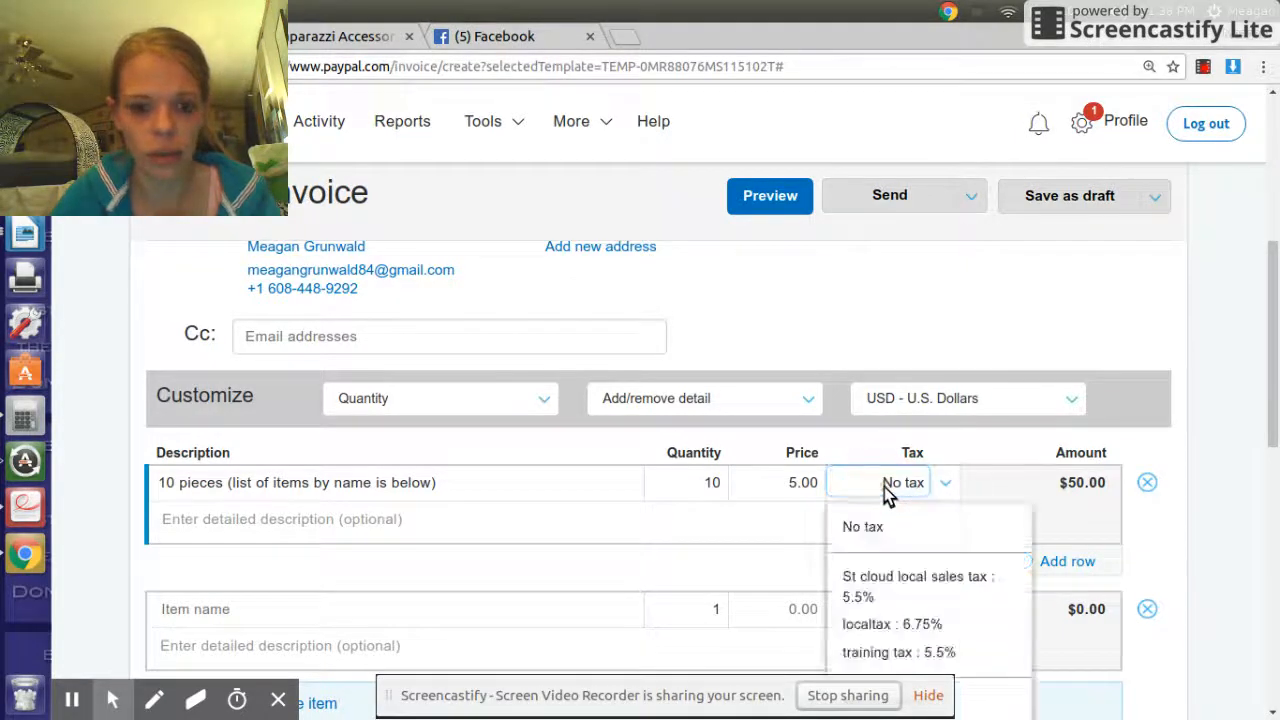
left_click_drag(525, 488, 263, 482)
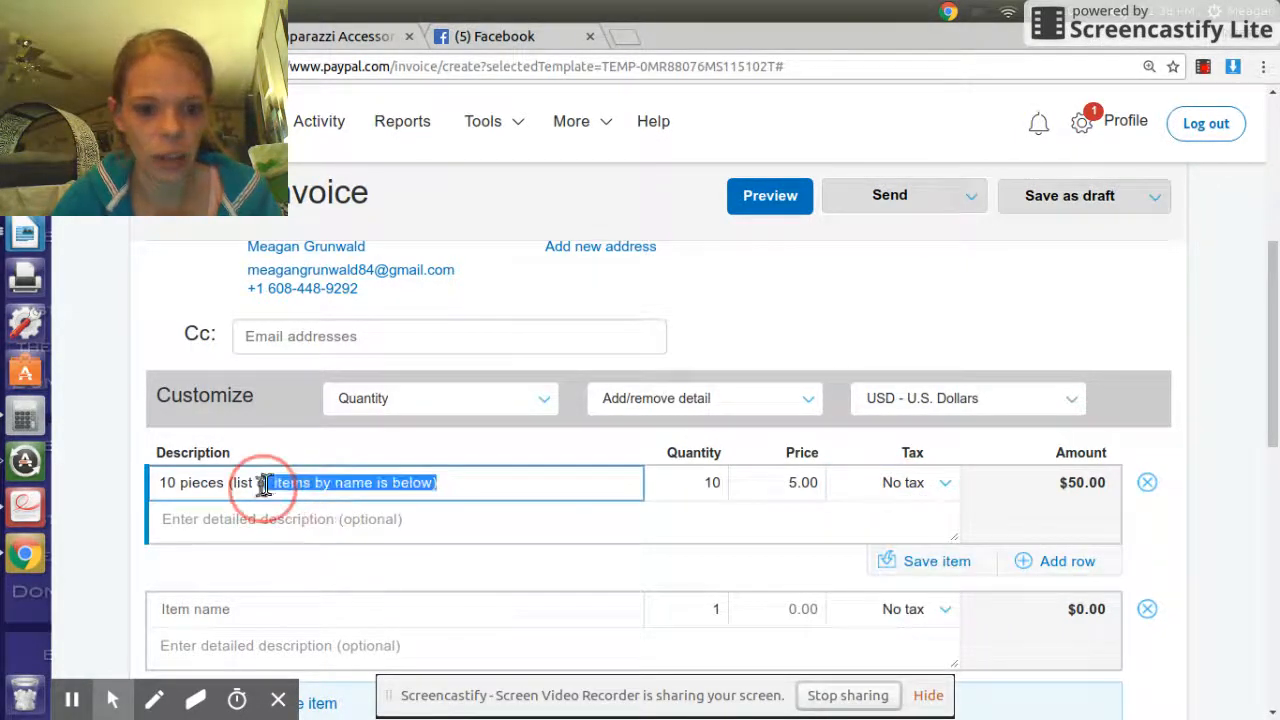
scroll(350, 478, "down", 2)
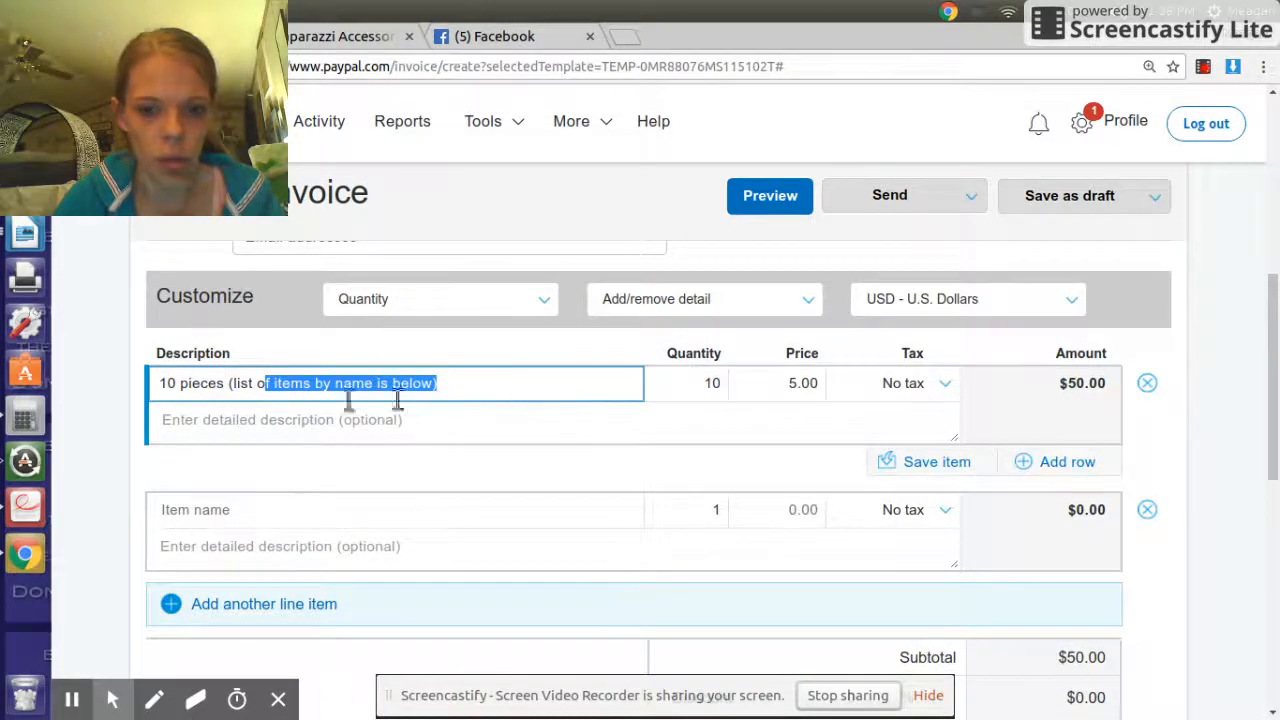
left_click(704, 386)
left_click(808, 383)
left_click(900, 390)
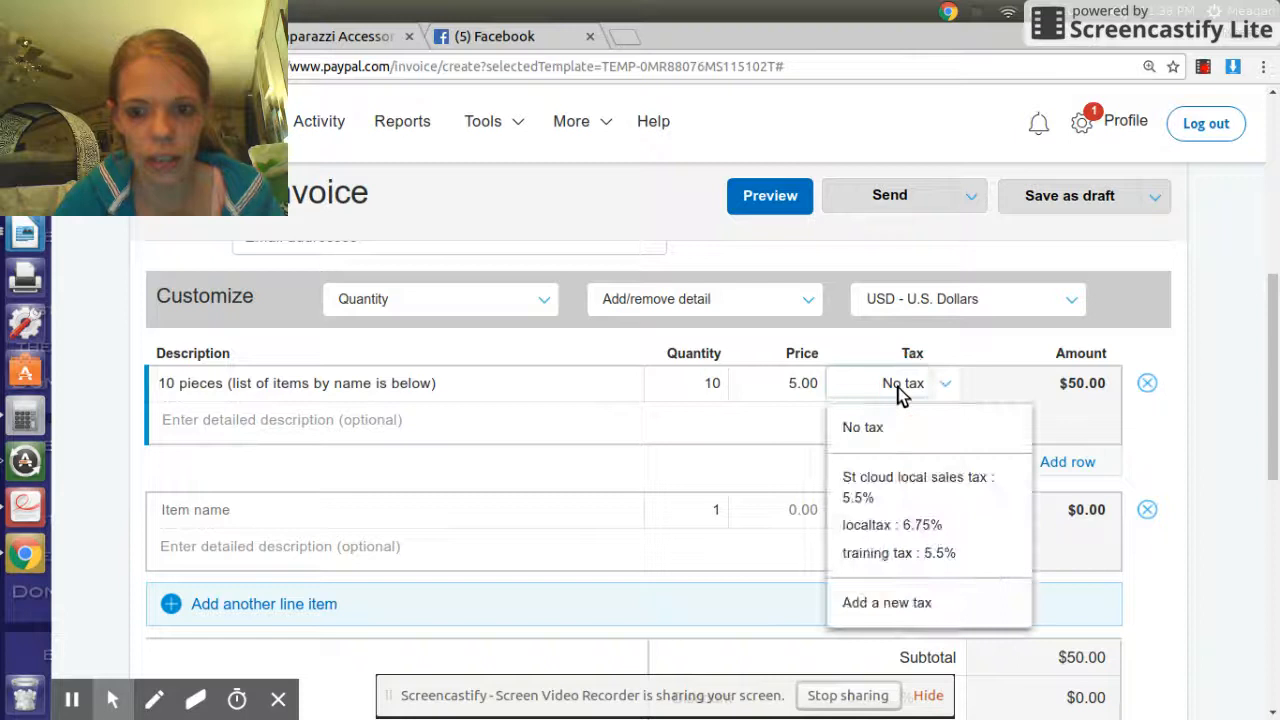
left_click(900, 390)
left_click(900, 392)
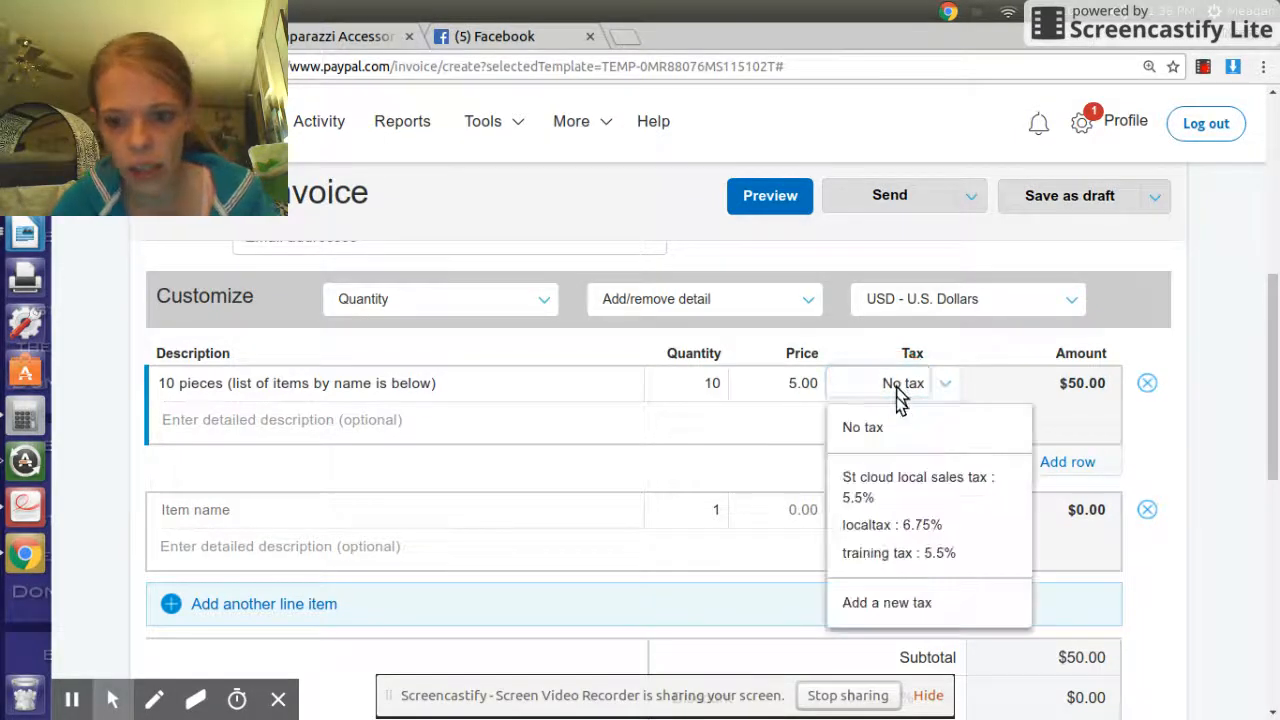
left_click(945, 484)
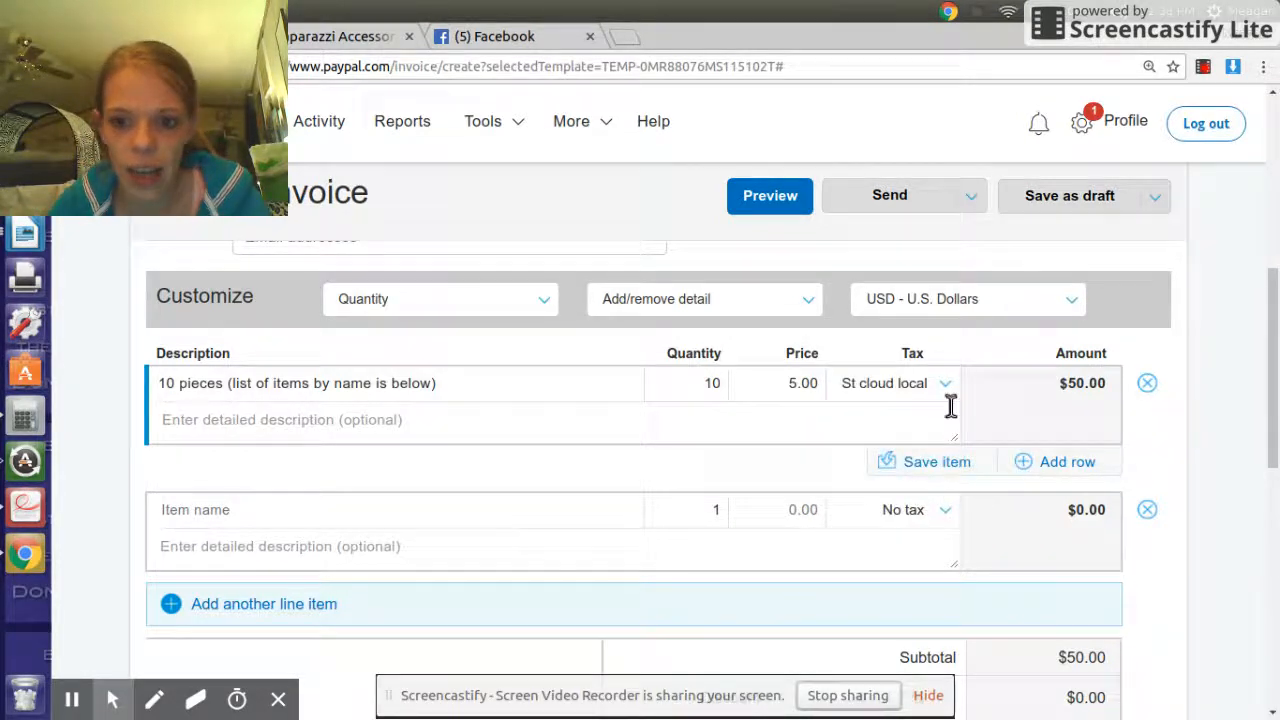
scroll(946, 412, "down", 4)
- Enter 4.00 in the Shipping field and check the sales tax and $56.75 total
scroll(900, 420, "down", 3)
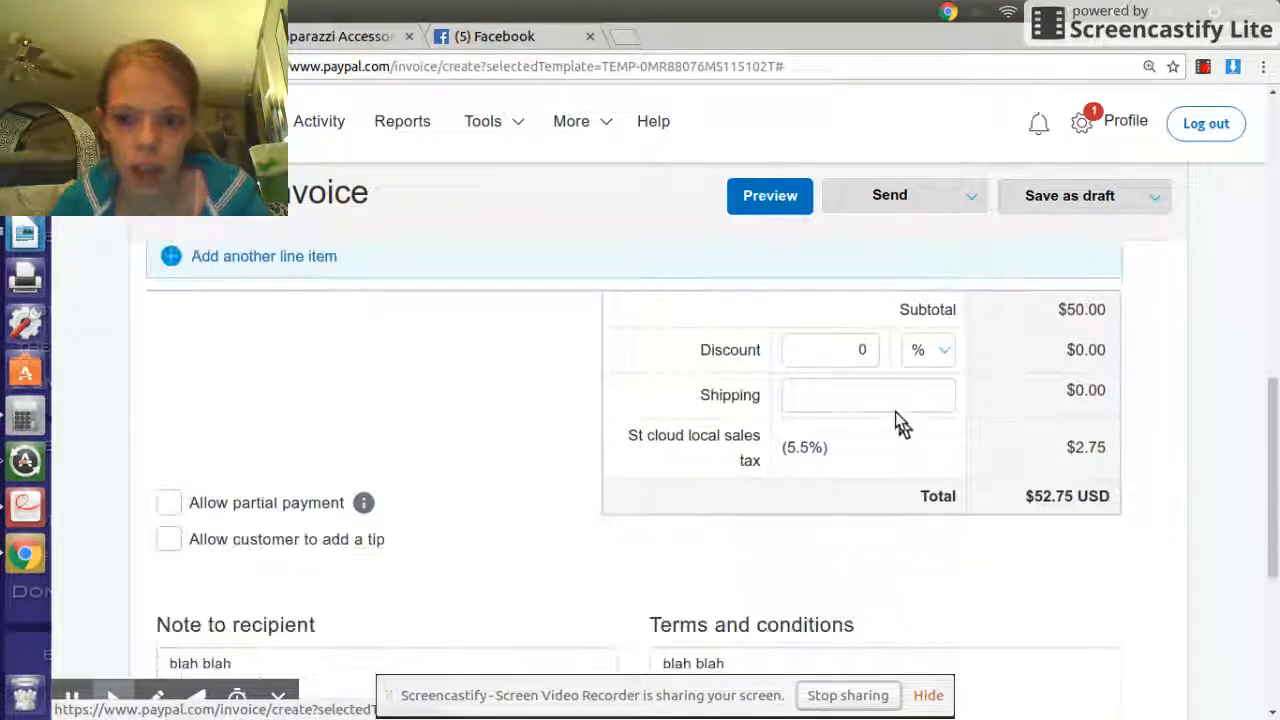
left_click(886, 385)
type("4.00")
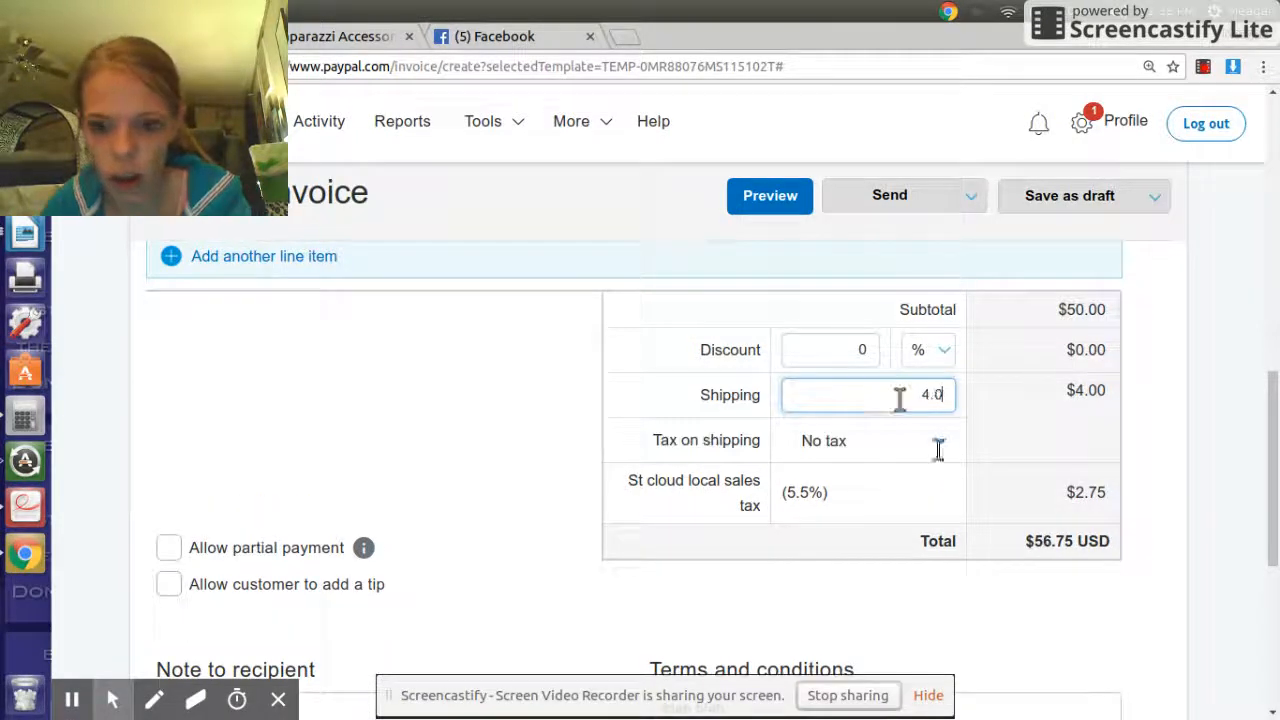
double_click(1090, 493)
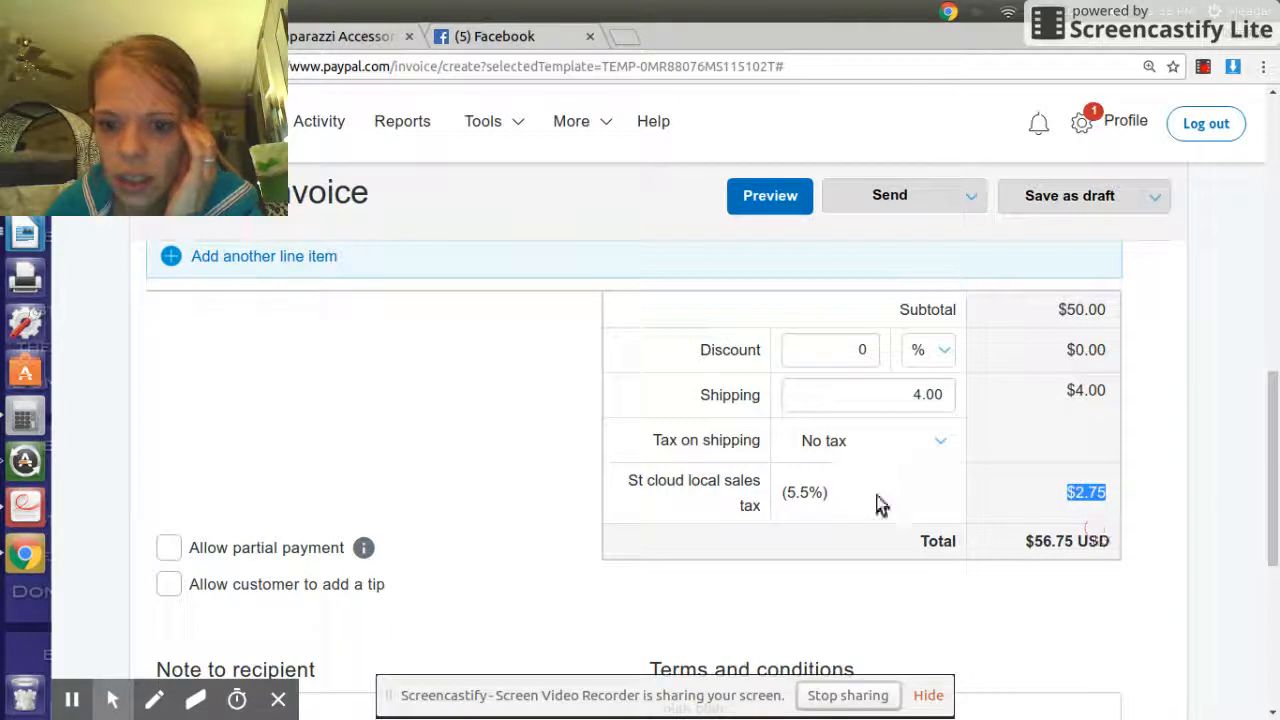
scroll(875, 500, "down", 5)
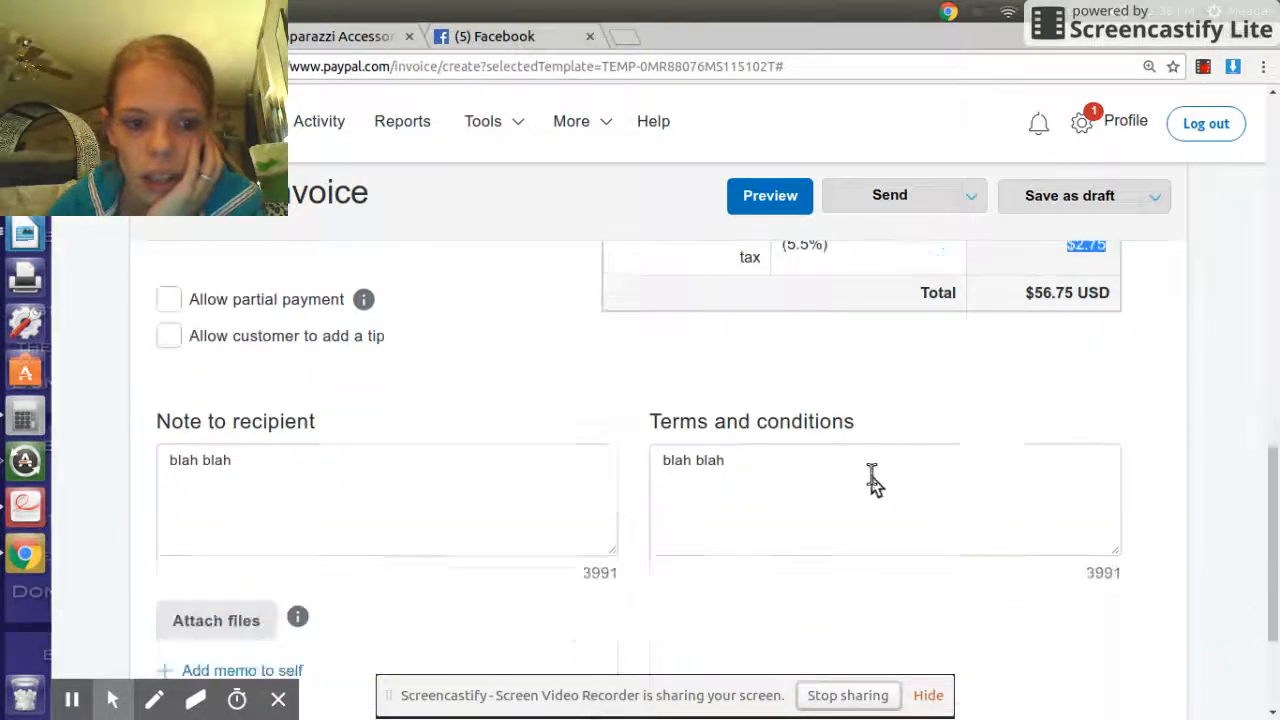
scroll(865, 470, "down", 2)
scroll(650, 445, "up", 3)
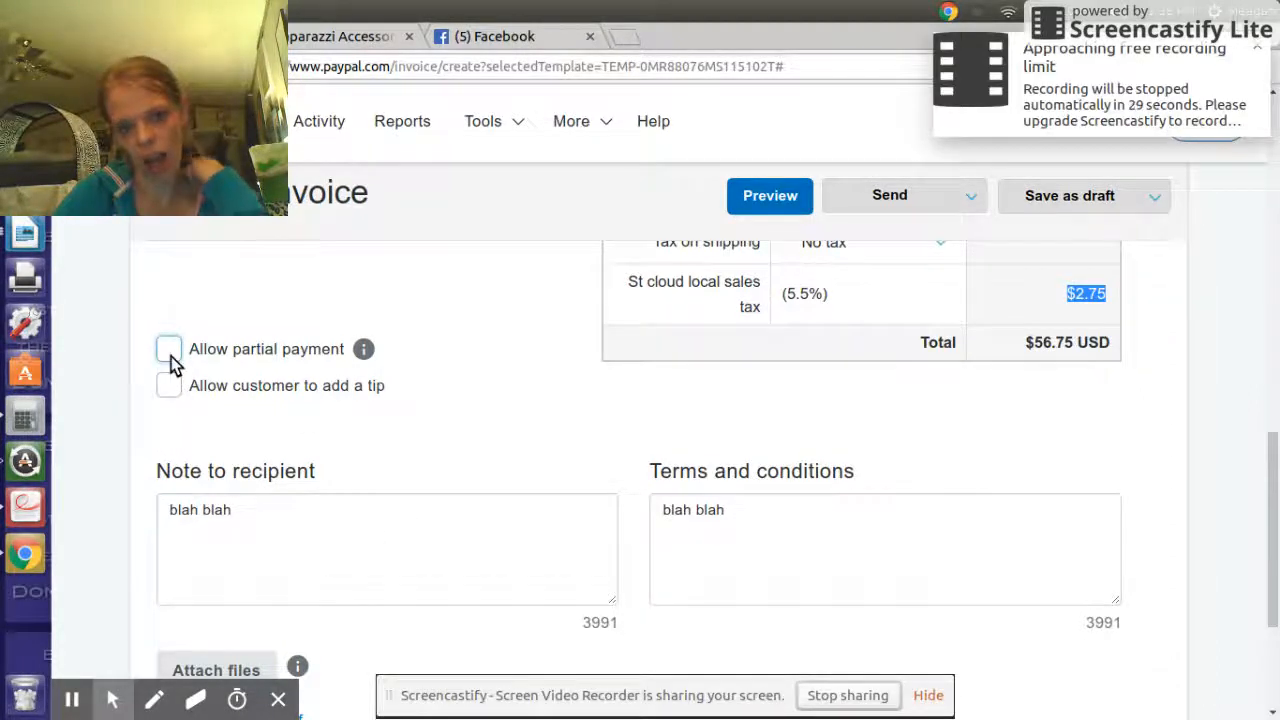
scroll(766, 488, "down", 3)
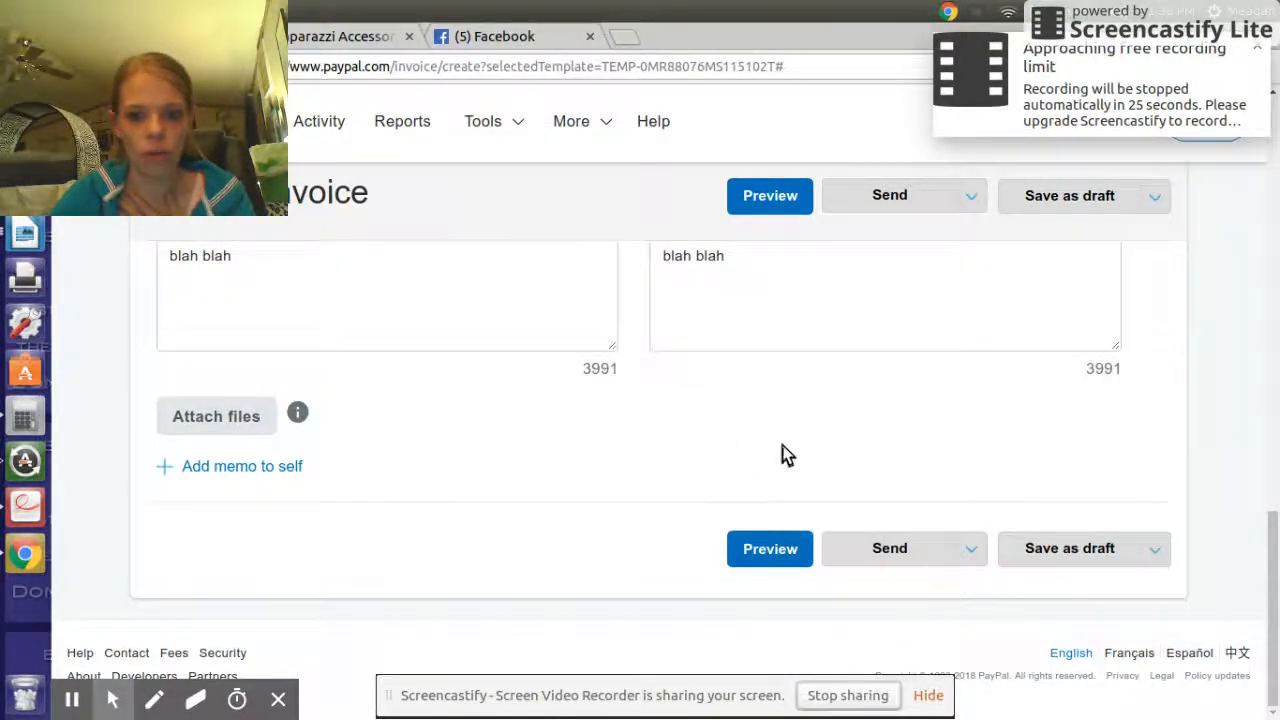
scroll(792, 458, "up", 1)
scroll(790, 452, "up", 2)
scroll(786, 446, "down", 3)
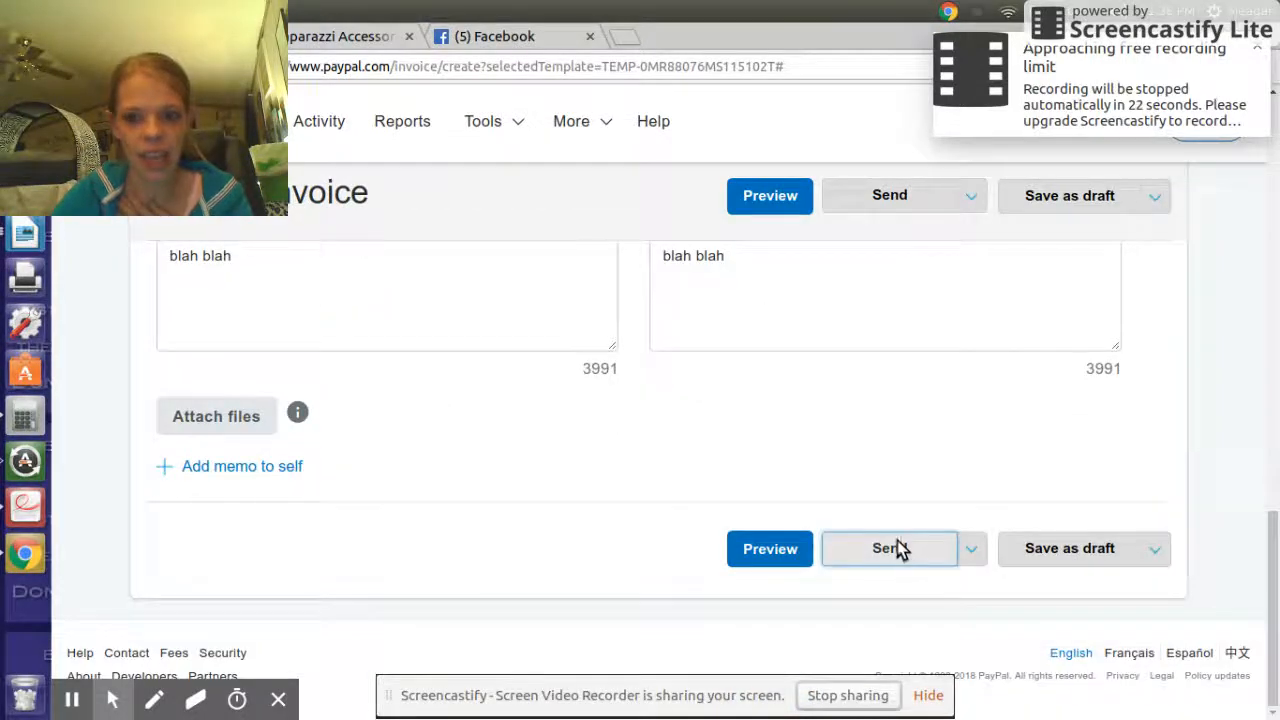
scroll(719, 481, "up", 3)
left_click(370, 424)
key("Return")
type("skldhsdhsdkjladslkjdas")
key("Return")
type("sdksjdskajdsalkdjskljdsa")
key("Return")
type("dhsjdhsd")
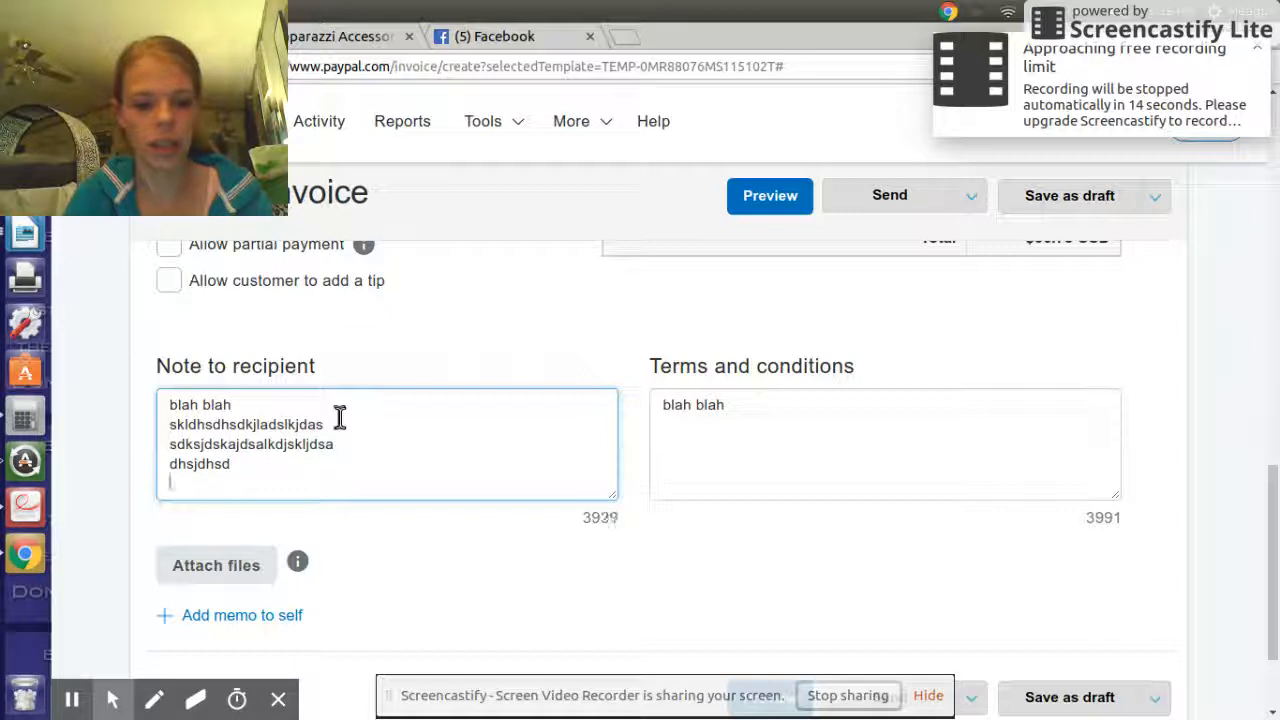
left_click_drag(277, 470, 163, 420)
key("BackSpace")
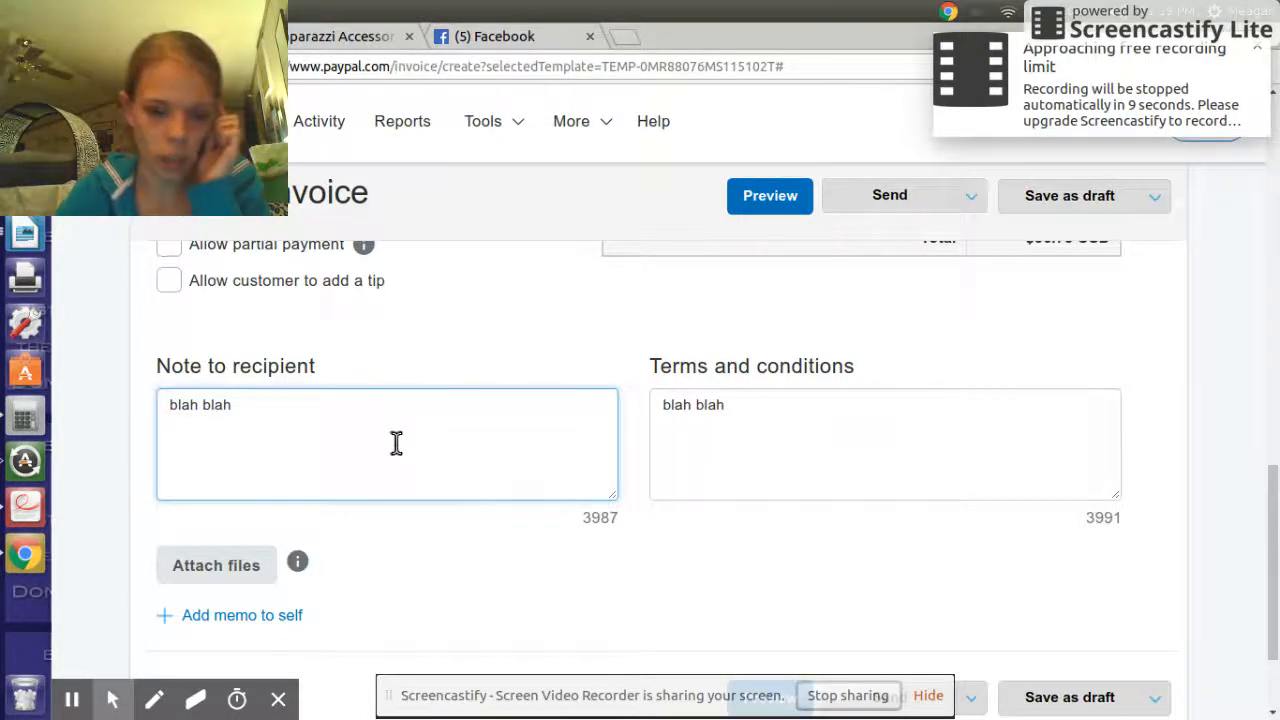